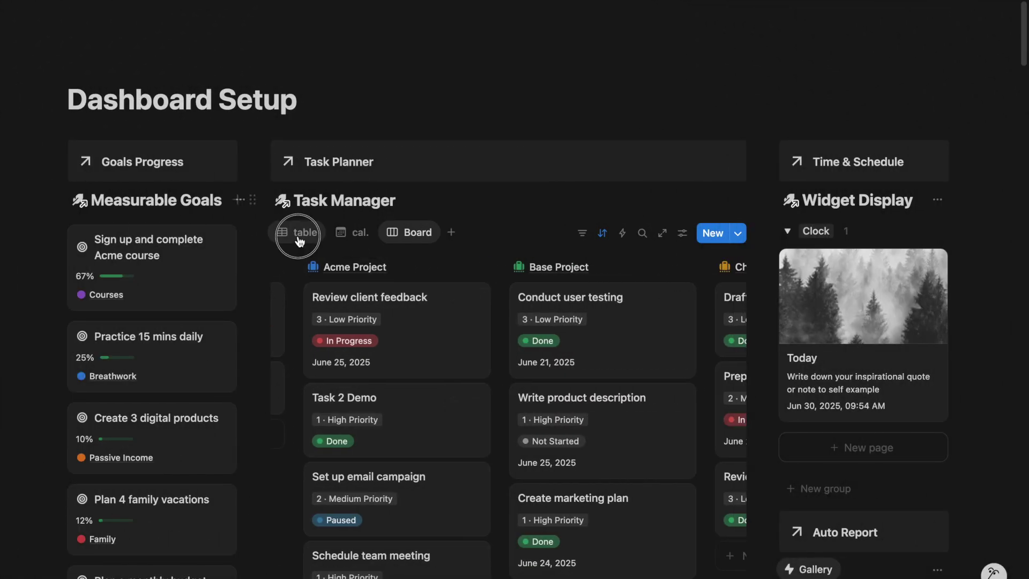
# Scroll the finished dashboard and inspect the task board grouping and habit tracker sort options
pyautogui.scroll(-8, 911, 343)
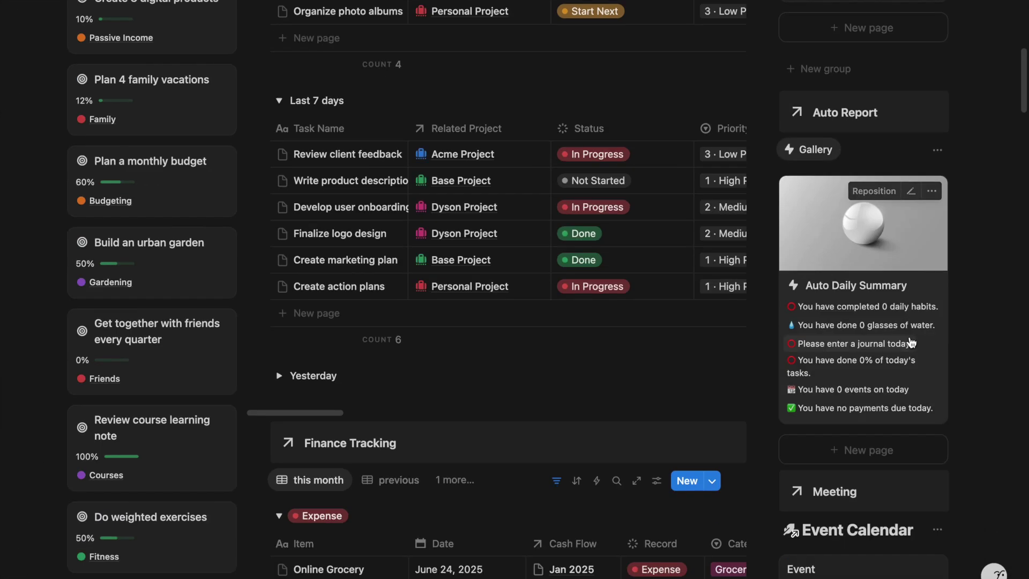
pyautogui.scroll(-5, 911, 342)
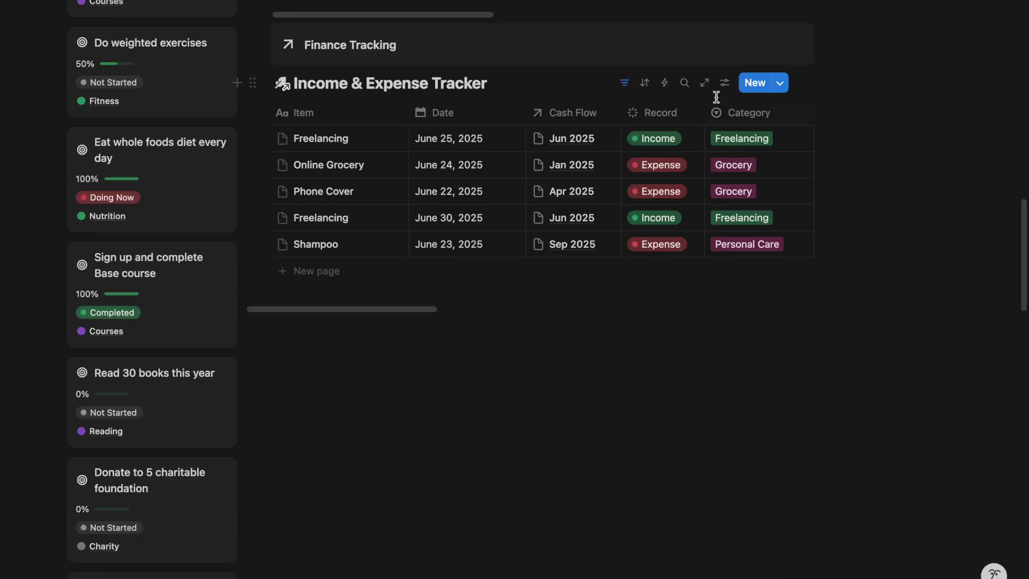
pyautogui.click(728, 86)
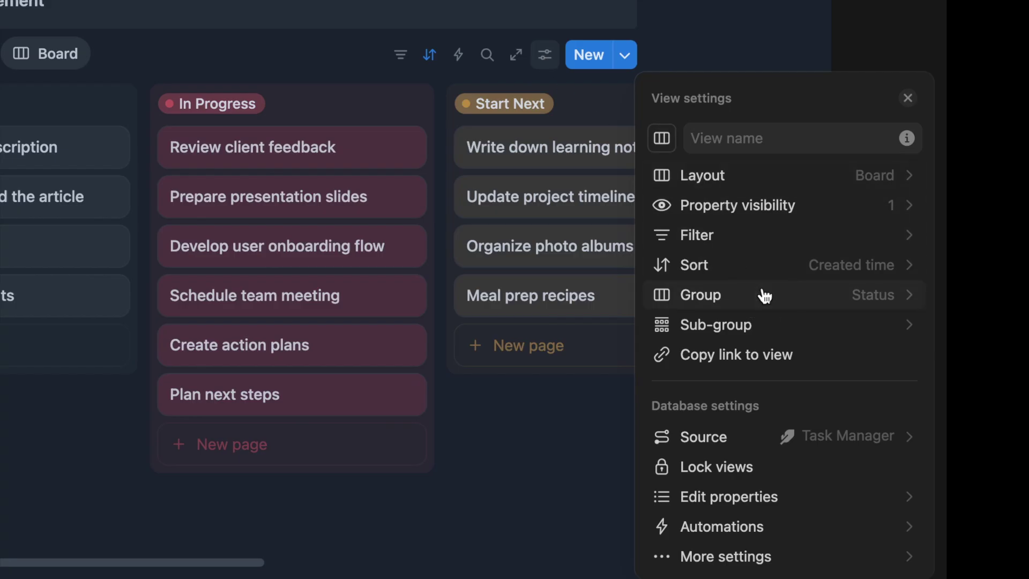
pyautogui.click(762, 295)
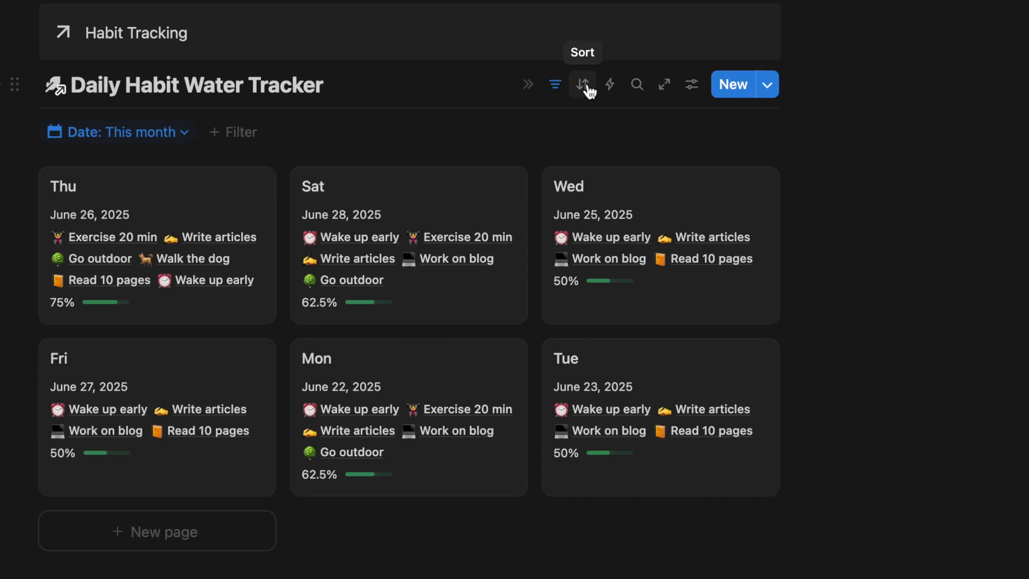
pyautogui.click(590, 91)
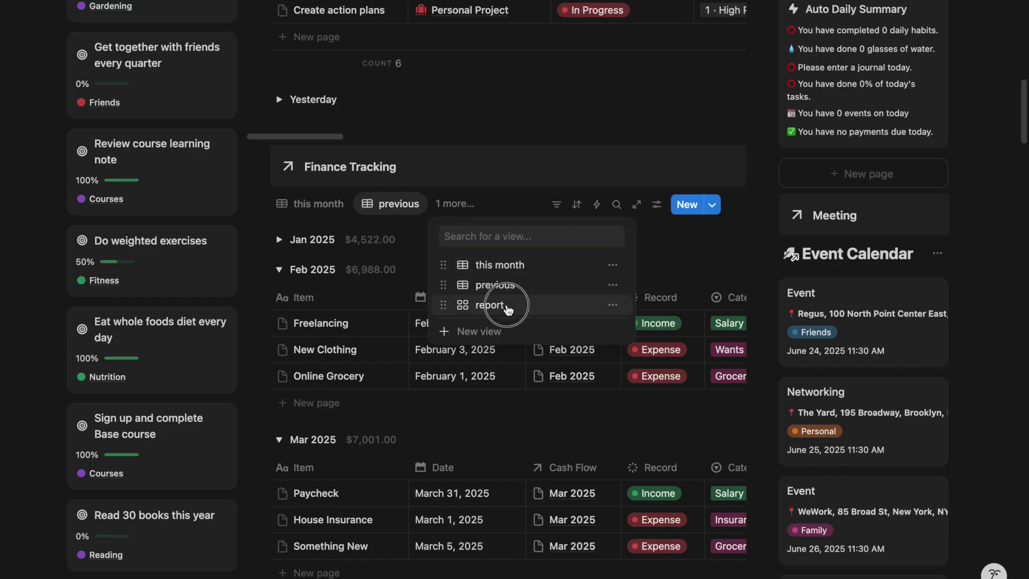
# Switch Finance Tracking to monthly report cards and show habit entries from previous months
pyautogui.click(506, 306)
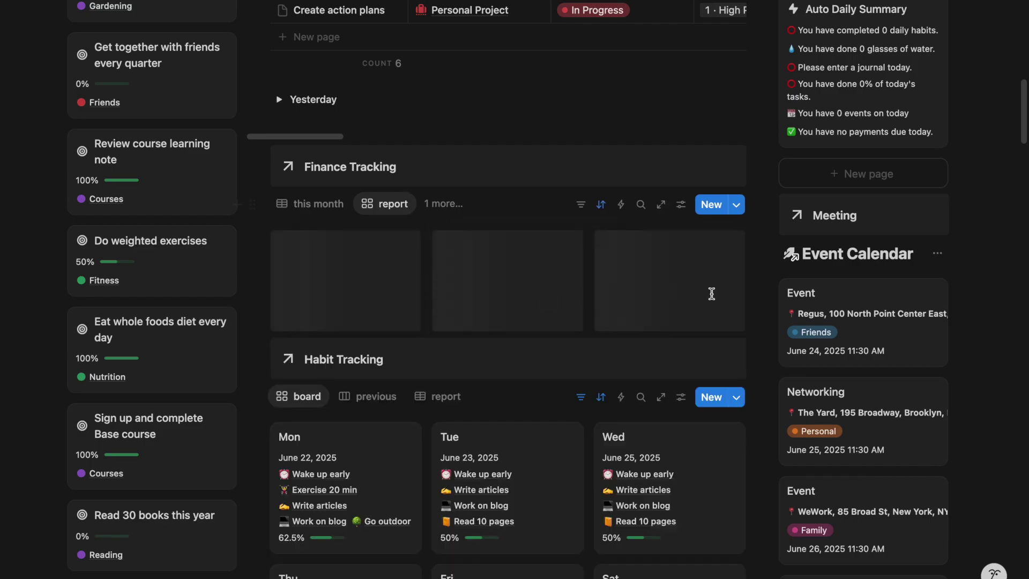
pyautogui.scroll(-15, 845, 351)
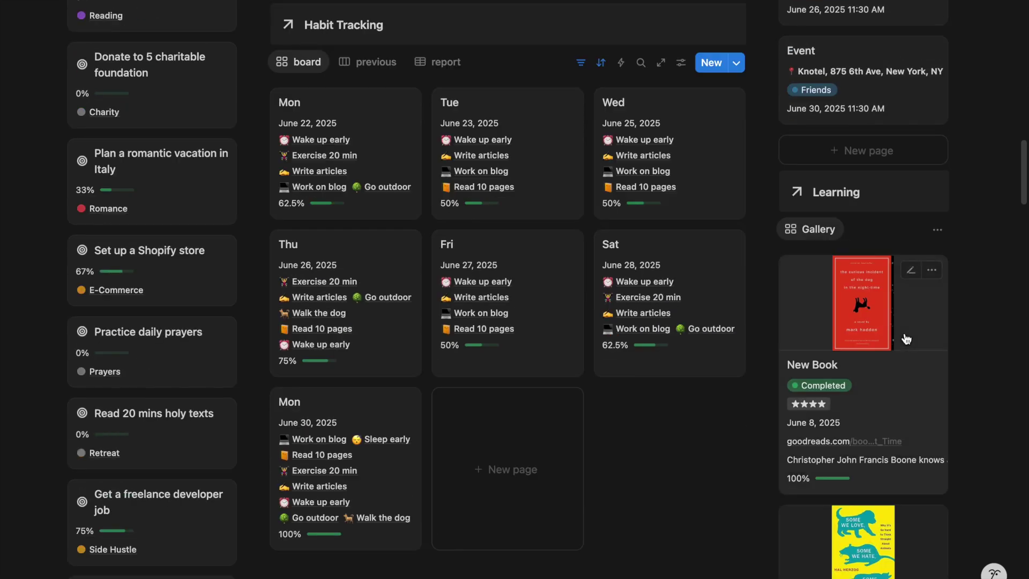
pyautogui.click(370, 63)
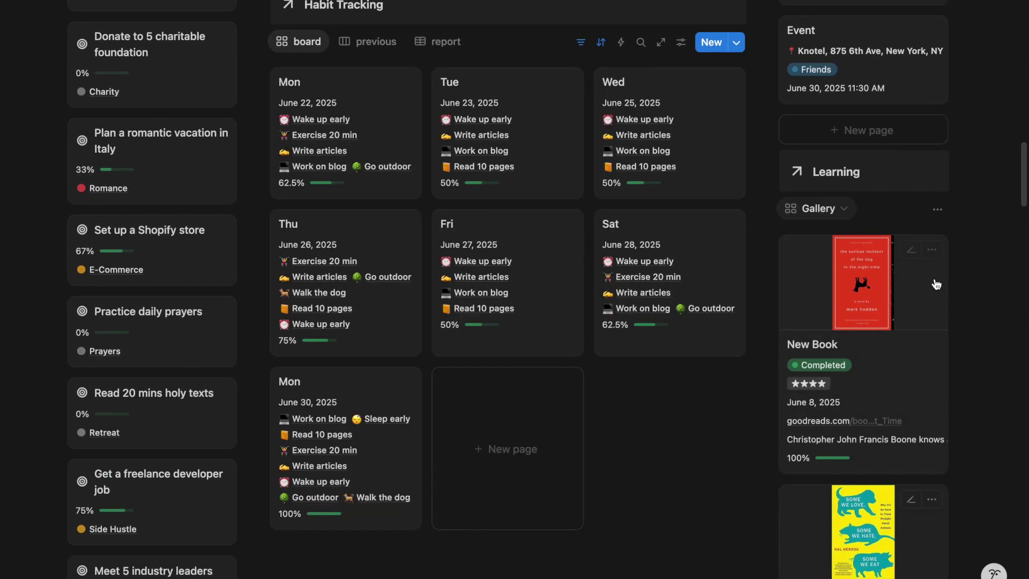
pyautogui.scroll(15, 936, 284)
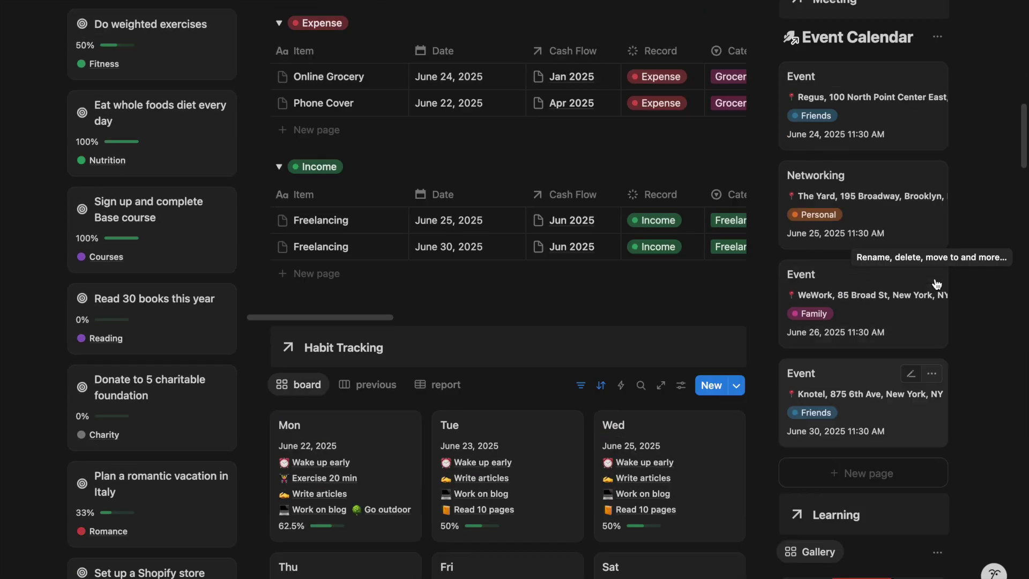
pyautogui.scroll(6, 936, 284)
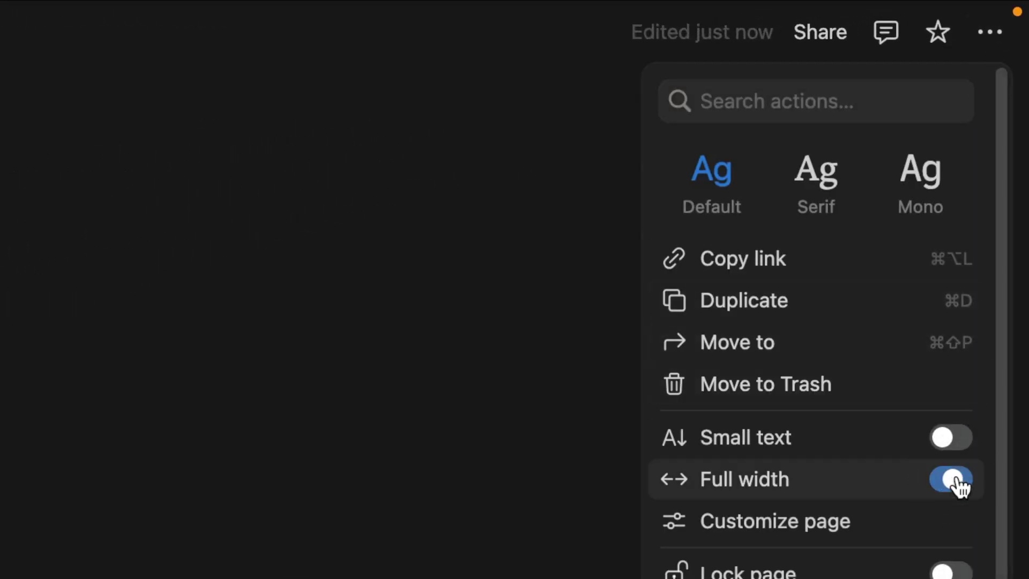
# Add a 3-column layout with /col and type a placeholder 'a' into the columns
pyautogui.click(209, 186)
pyautogui.click(209, 186)
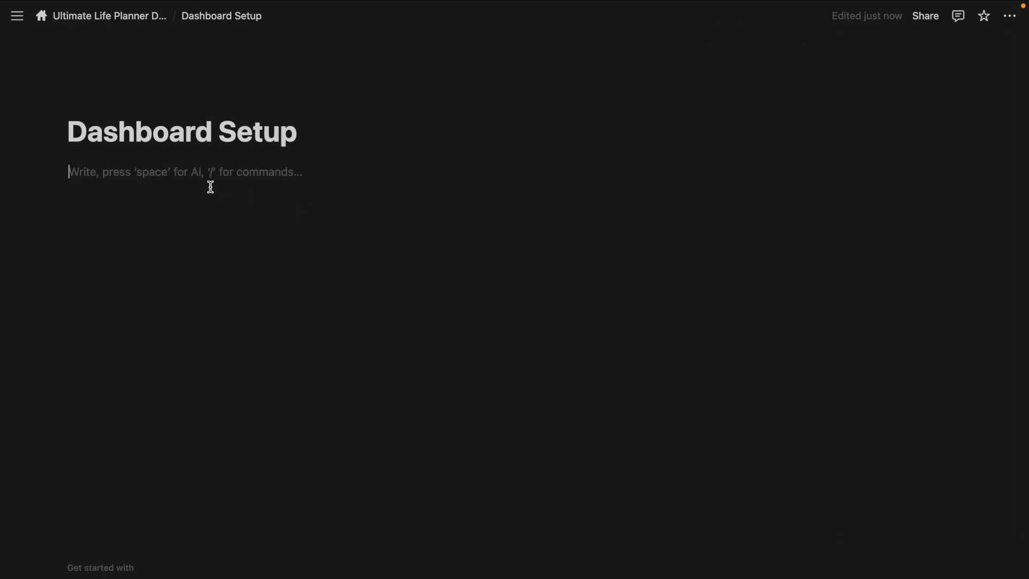
pyautogui.write('/col')
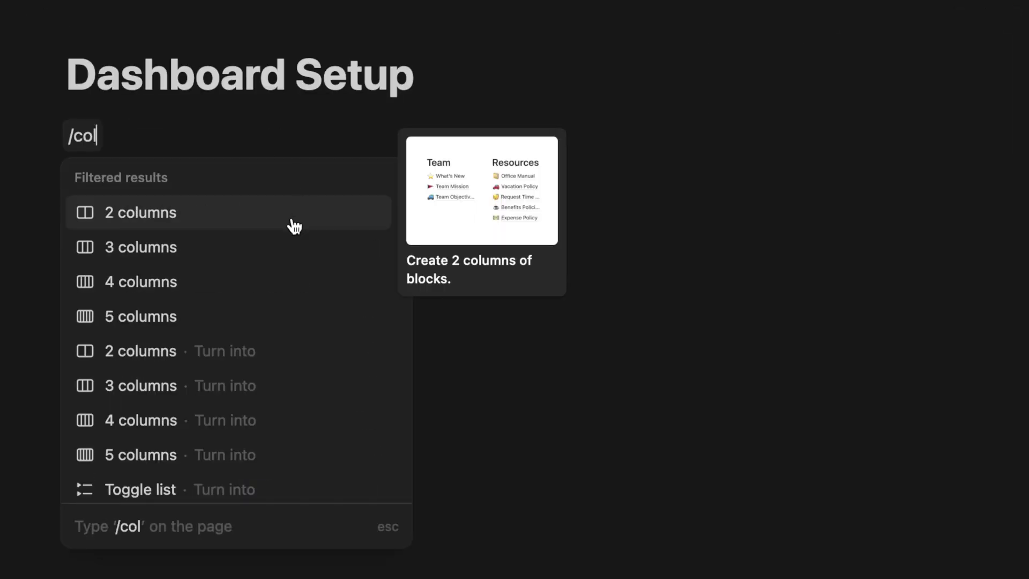
pyautogui.click(287, 257)
pyautogui.write('a')
pyautogui.click(670, 156)
pyautogui.write('a')
pyautogui.click(792, 99)
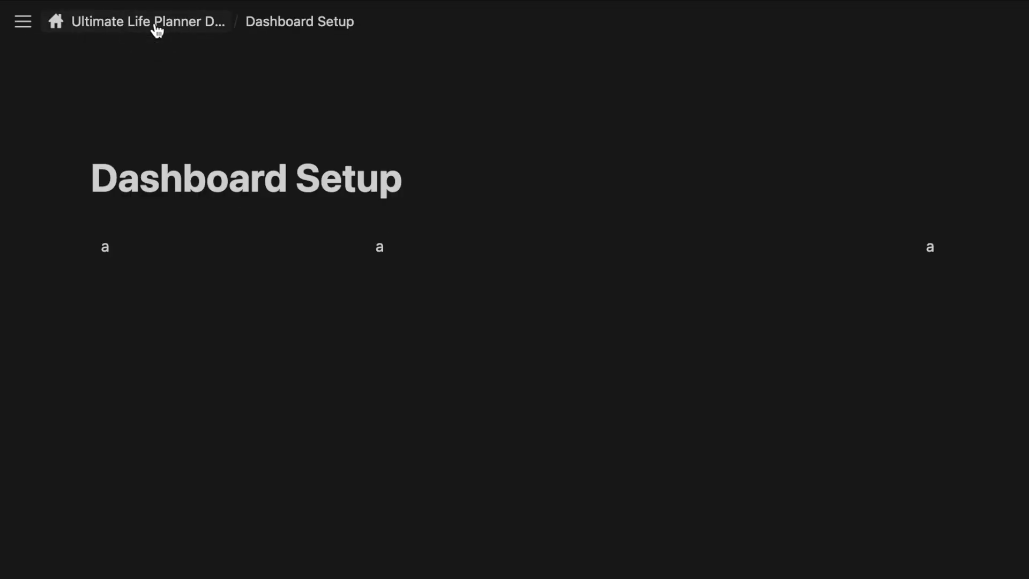
# Copy a link to the Measurable Goals Edit view from the Root Database
pyautogui.click(154, 30)
pyautogui.scroll(-20, 195, 200)
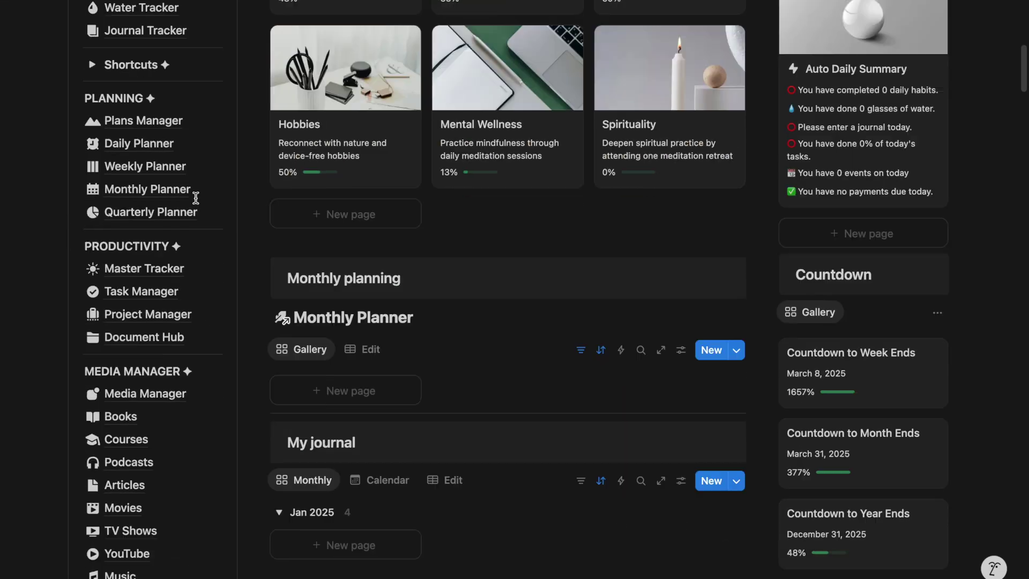
pyautogui.scroll(-3, 198, 200)
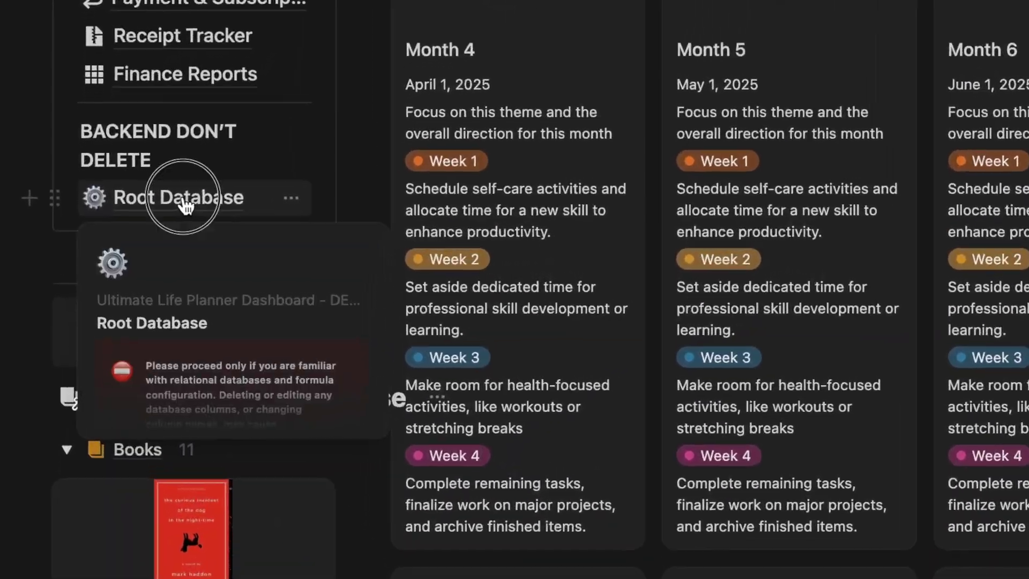
pyautogui.click(202, 196)
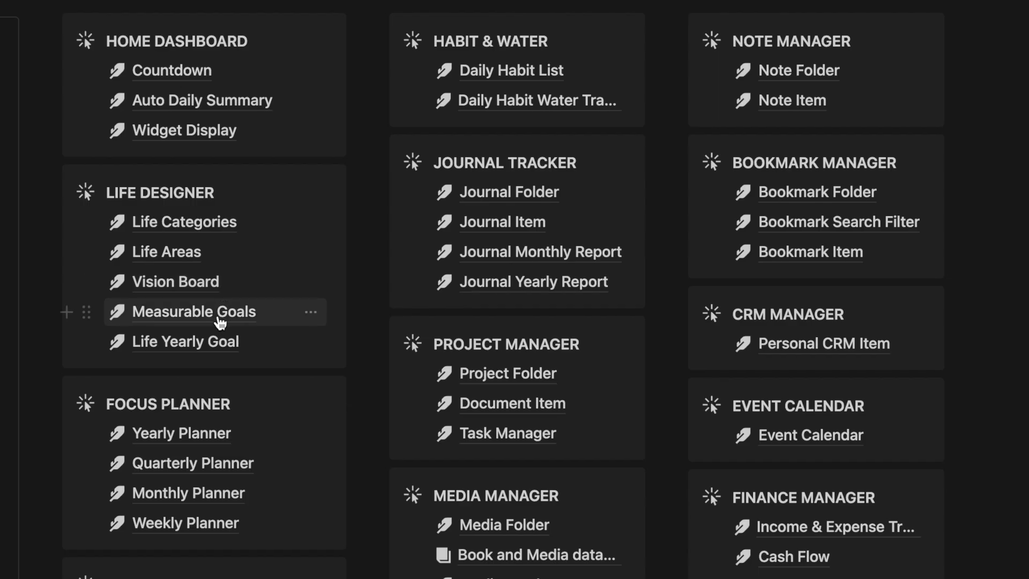
pyautogui.click(374, 514)
pyautogui.click(292, 378)
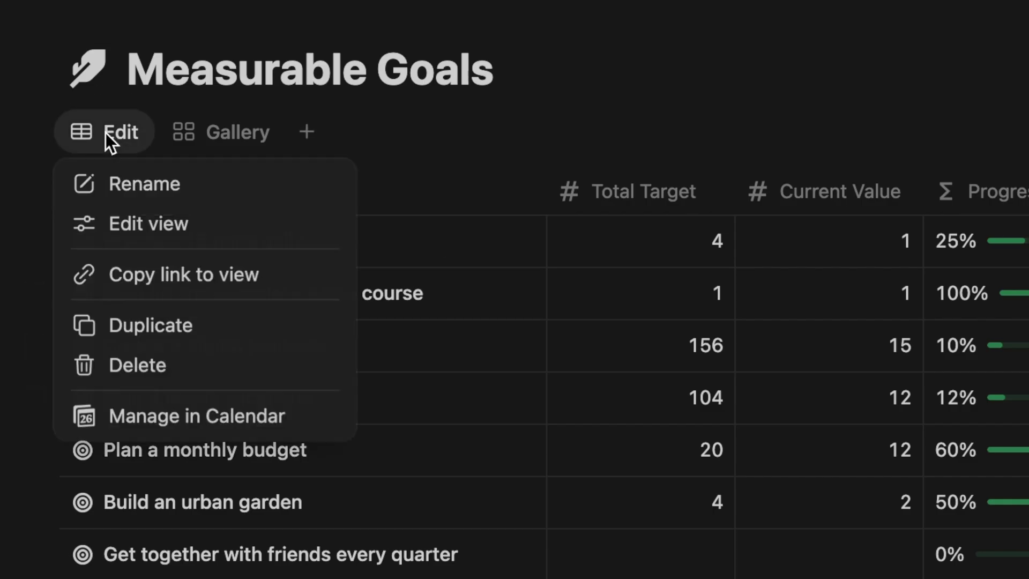
pyautogui.click(133, 271)
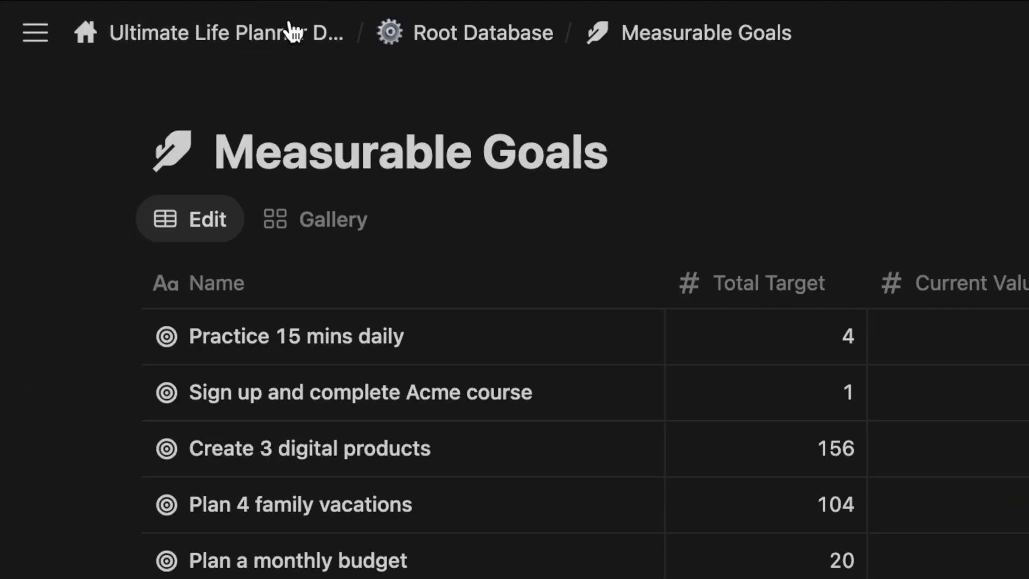
# Paste it into Dashboard Setup's first column as a linked Gallery view, removing the placeholder 'a'
pyautogui.click(292, 32)
pyautogui.click(262, 507)
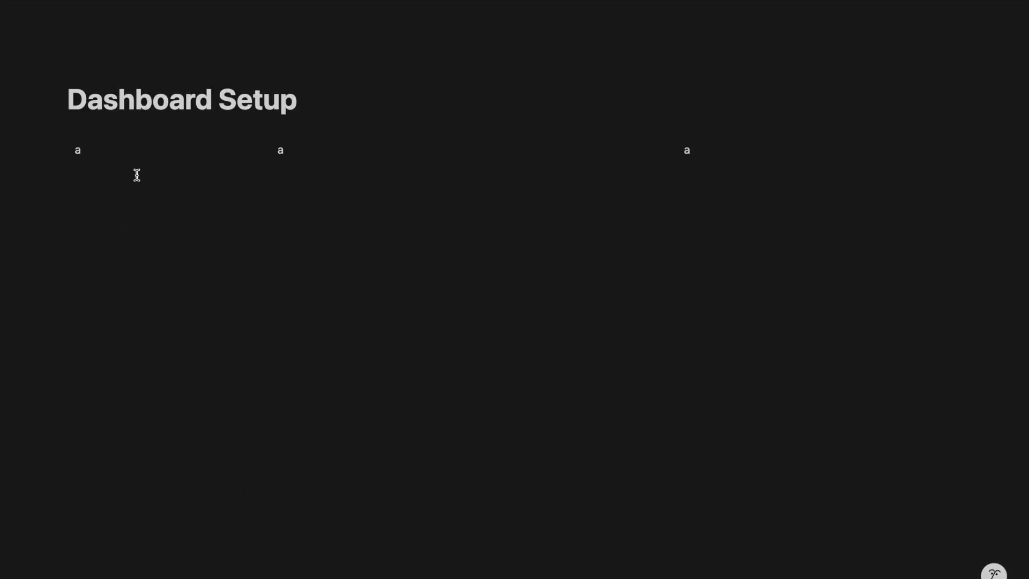
pyautogui.click(131, 165)
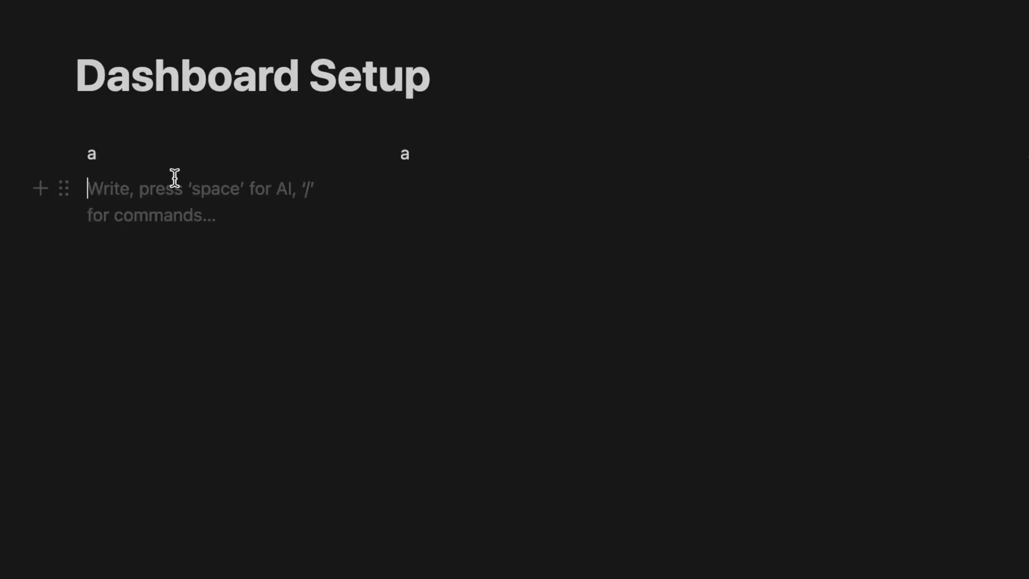
pyautogui.hotkey('ctrl', 'v')
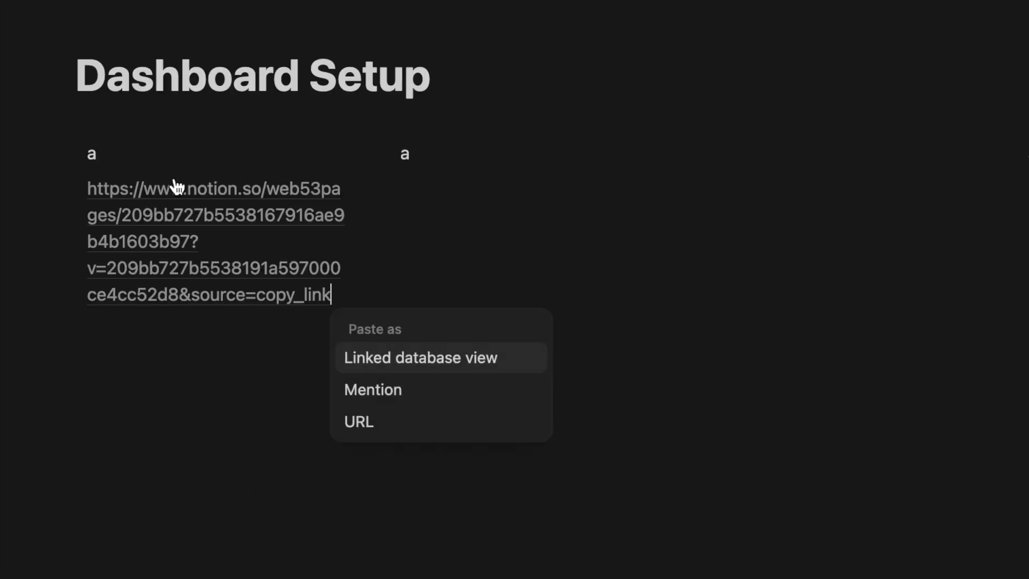
pyautogui.click(427, 361)
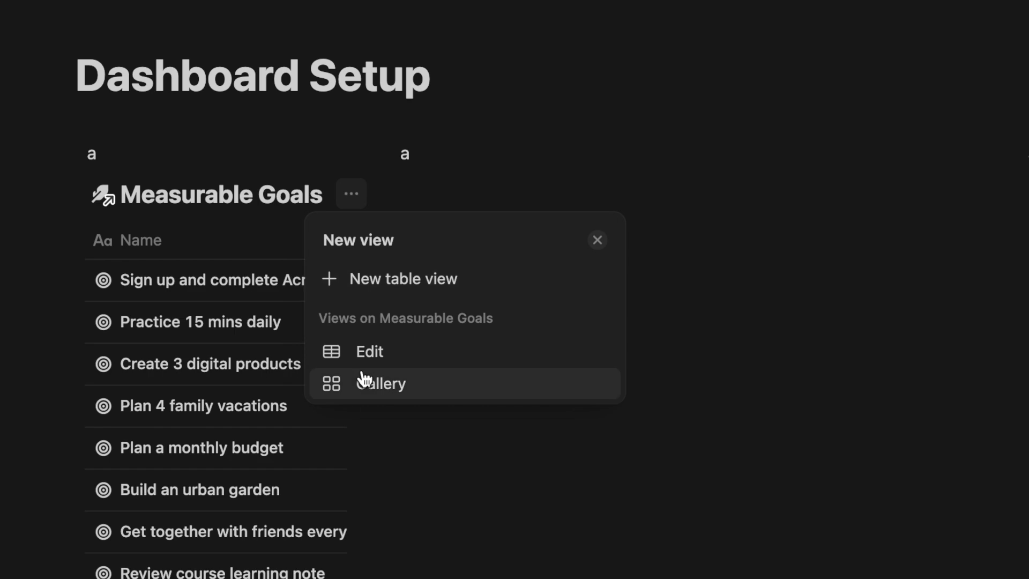
pyautogui.click(361, 380)
pyautogui.click(178, 149)
pyautogui.press('BackSpace')
# Add a 'Goal Progress' callout above the Measurable Goals gallery
pyautogui.write('/call')
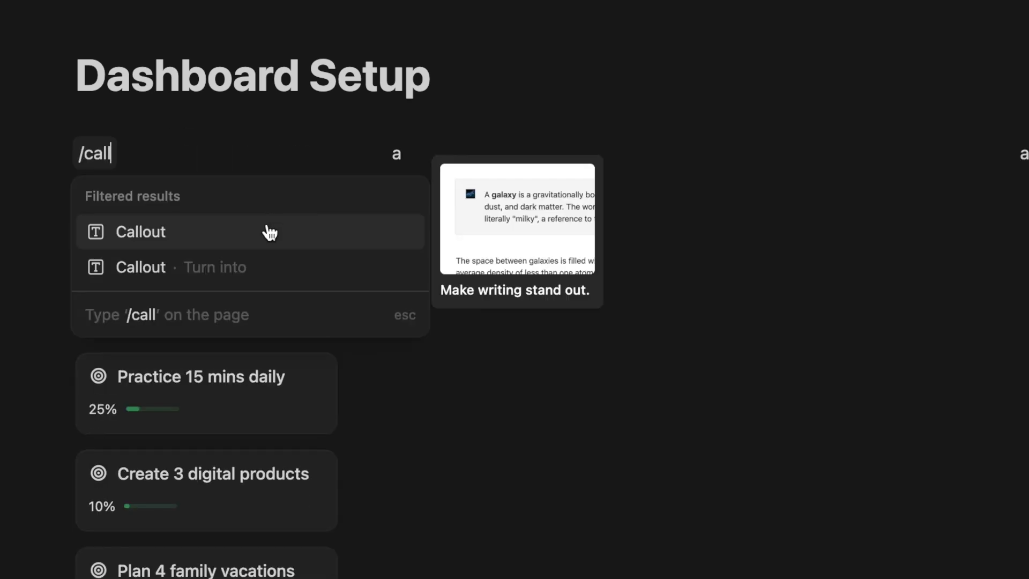
pyautogui.click(270, 232)
pyautogui.write('Goal Progress')
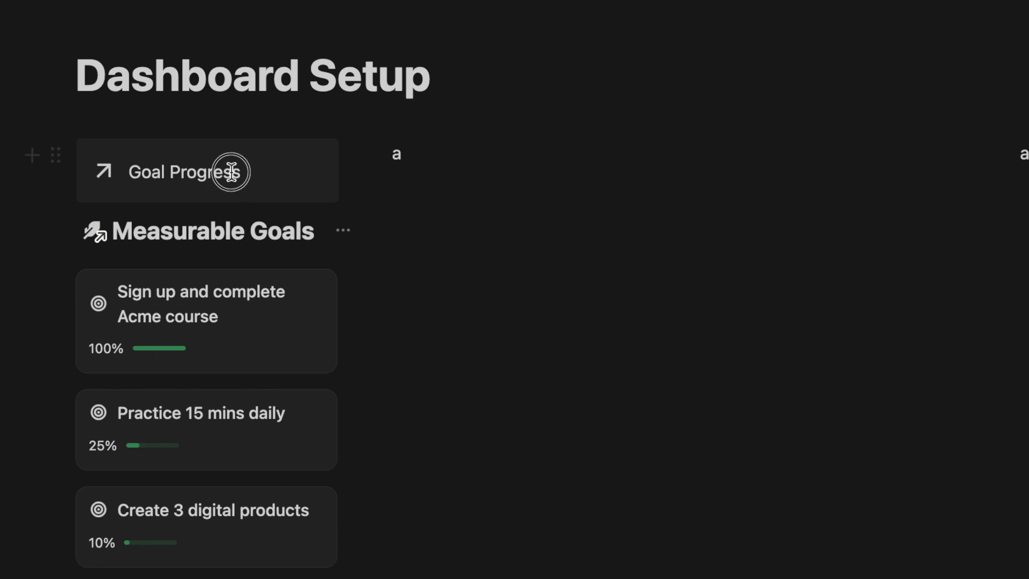
pyautogui.tripleClick(230, 170)
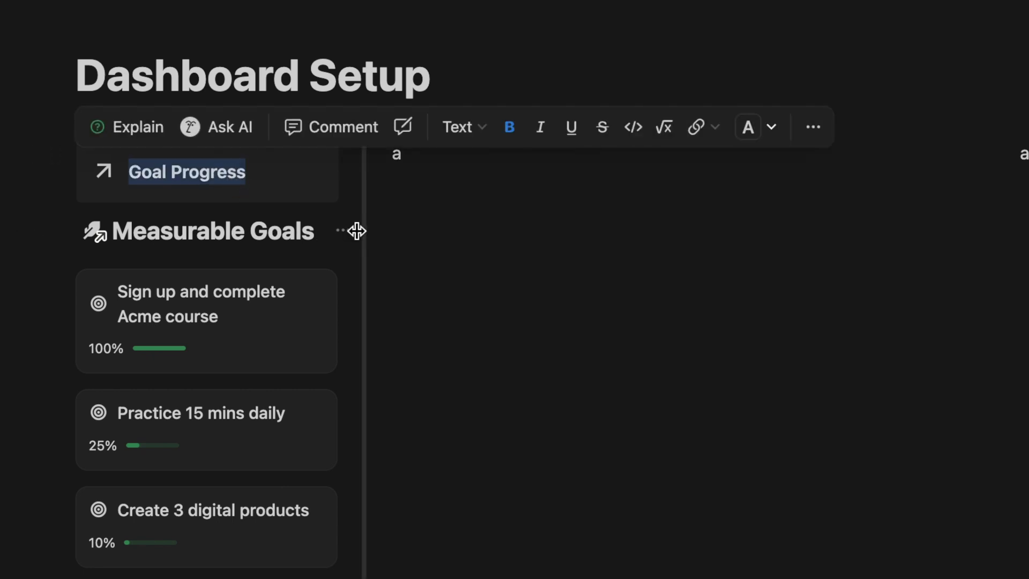
# Widen the Measurable Goals column and make Life Areas visible on the gallery cards
pyautogui.moveTo(359, 238); pyautogui.dragTo(467, 239)
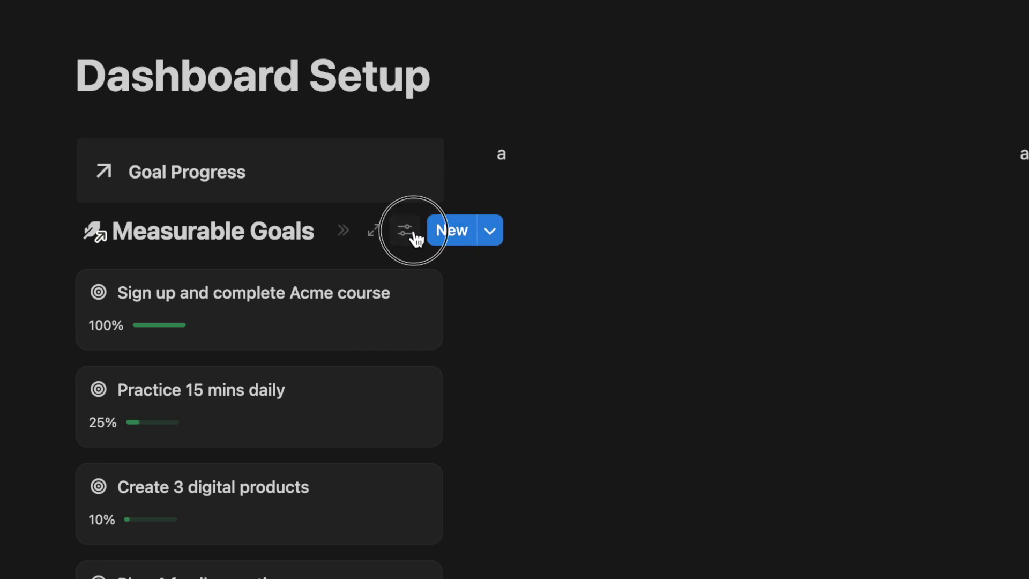
pyautogui.click(416, 238)
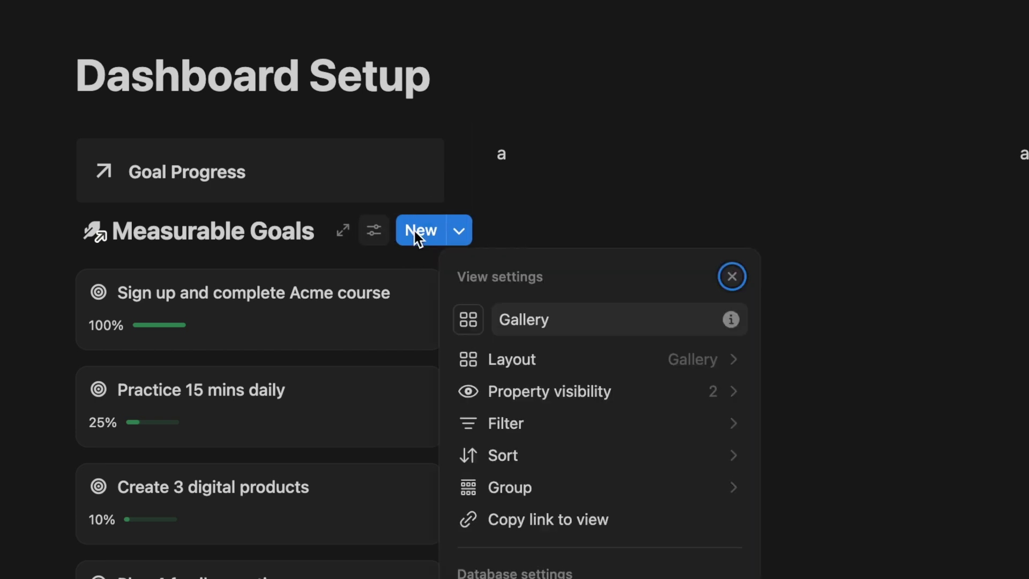
pyautogui.click(665, 356)
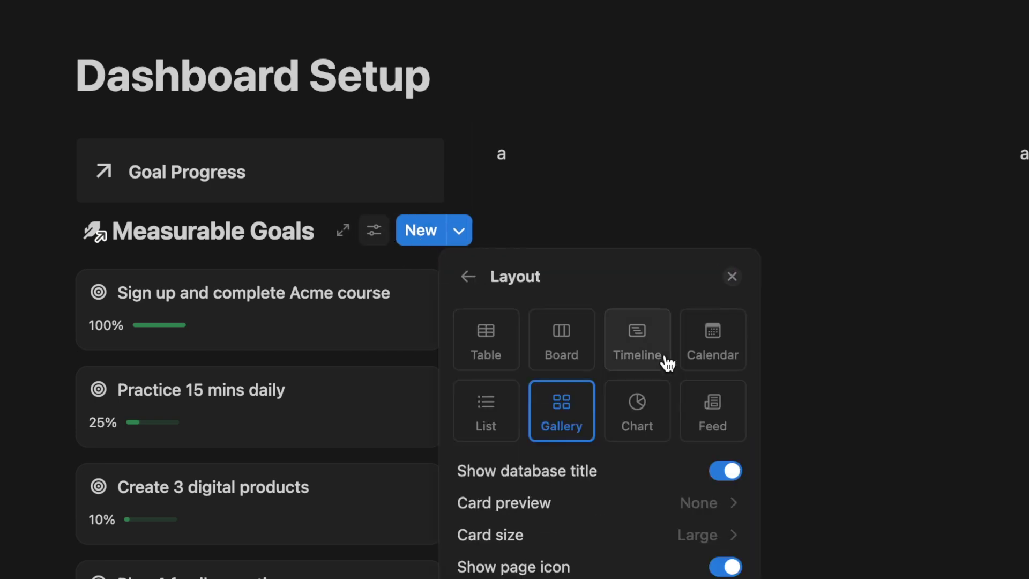
pyautogui.click(469, 278)
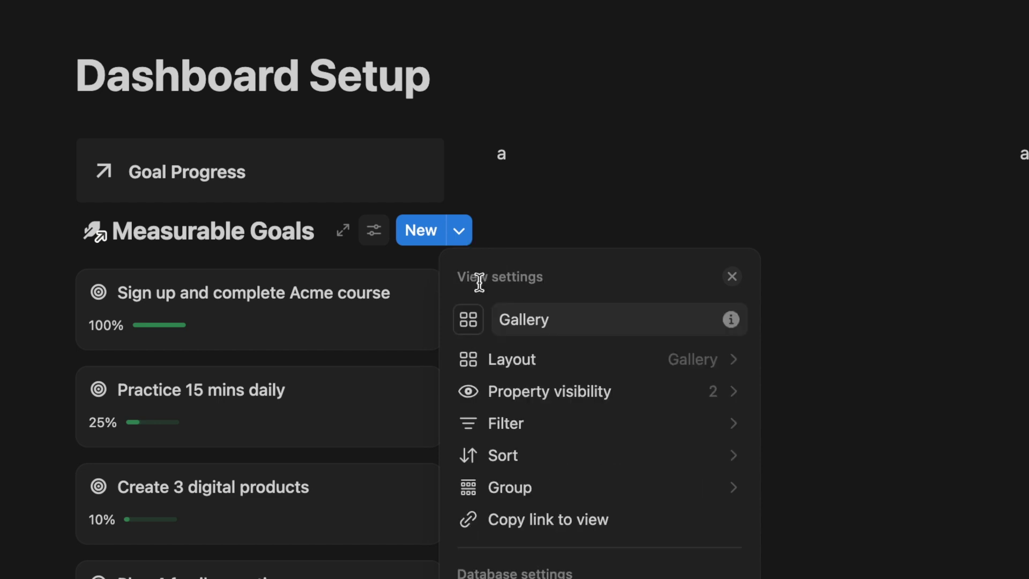
pyautogui.click(655, 393)
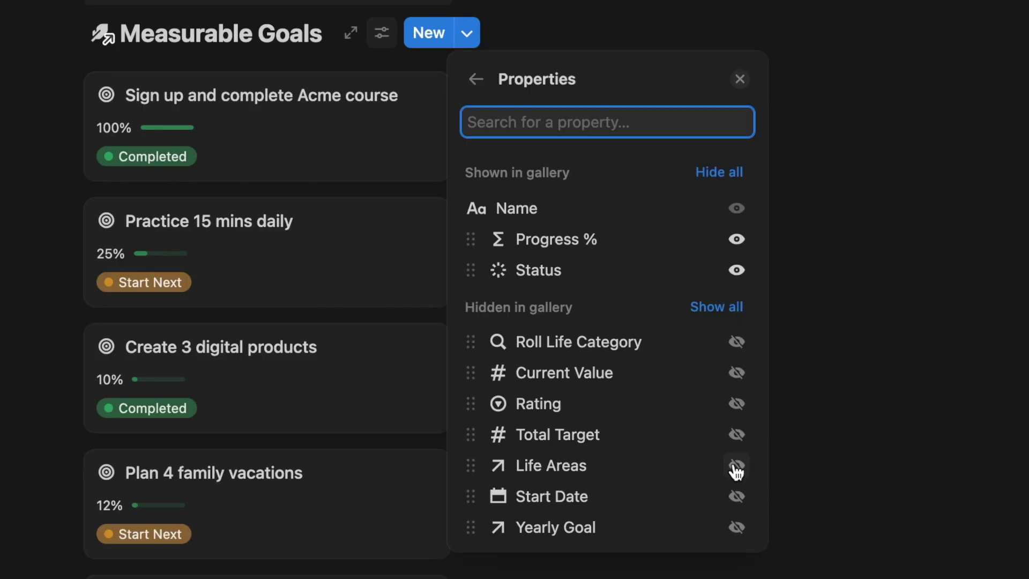
pyautogui.click(736, 466)
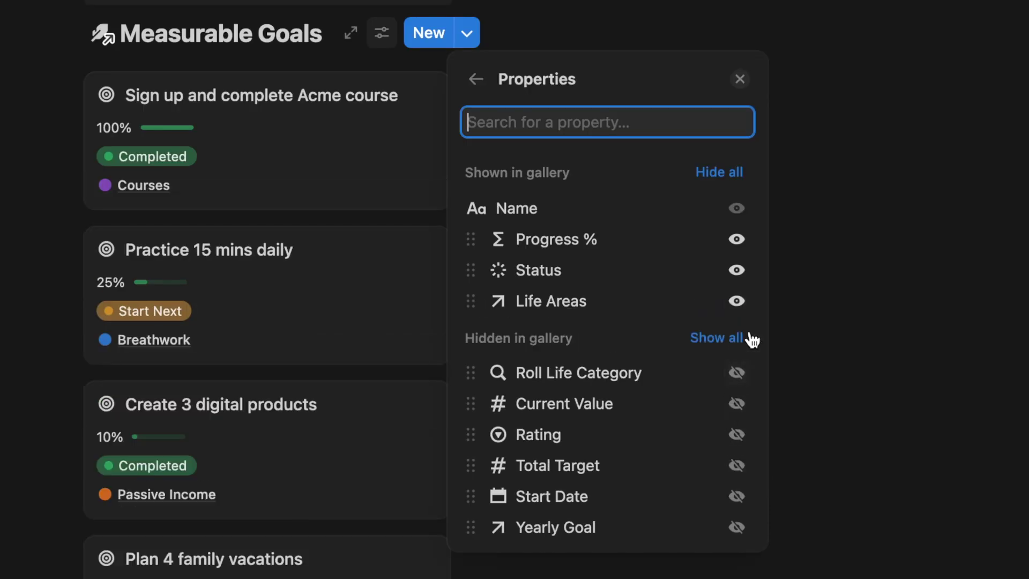
# Set the Acme course goal's status to Doing Now and the daily practice goal to Paused
pyautogui.click(790, 298)
pyautogui.click(136, 156)
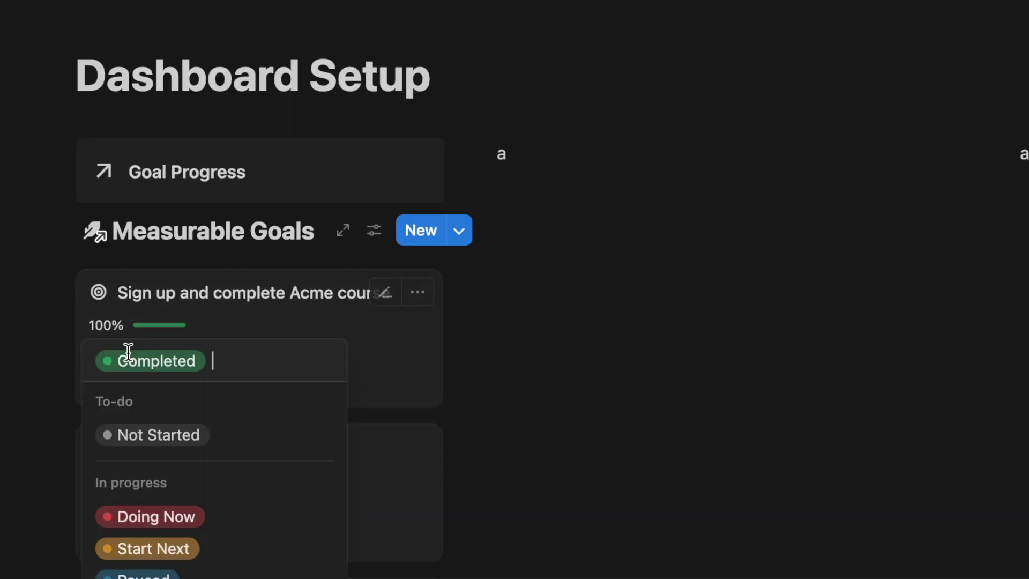
pyautogui.click(191, 514)
pyautogui.click(165, 509)
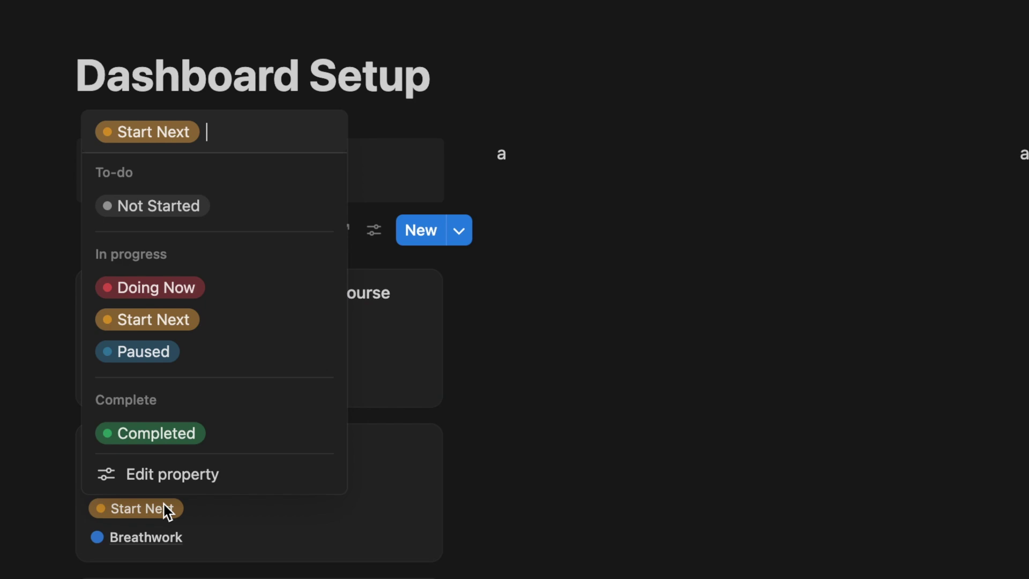
pyautogui.click(178, 352)
# Give the Acme course goal a Total Target of 3 and Current Value of 2
pyautogui.click(272, 374)
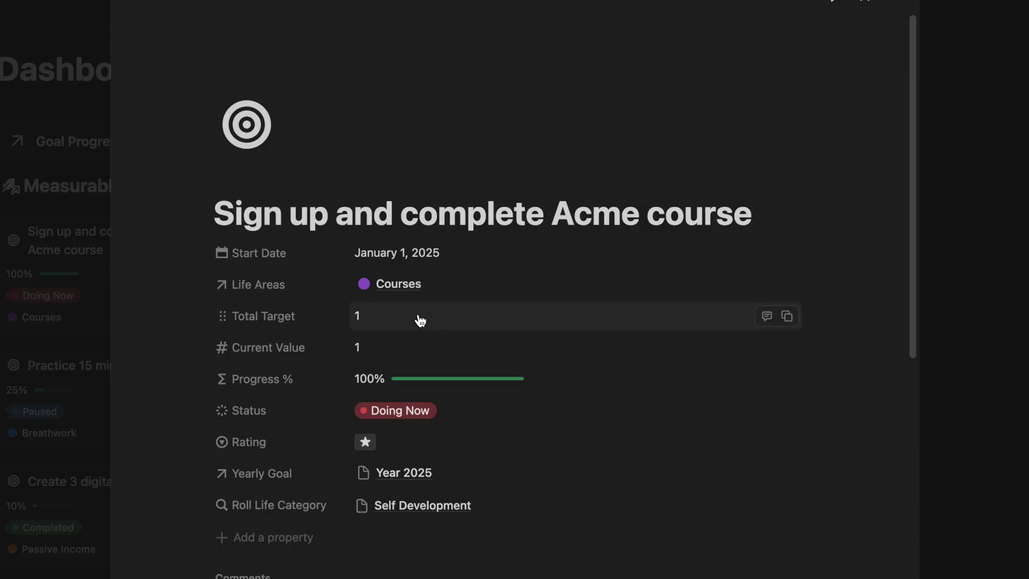
pyautogui.click(421, 319)
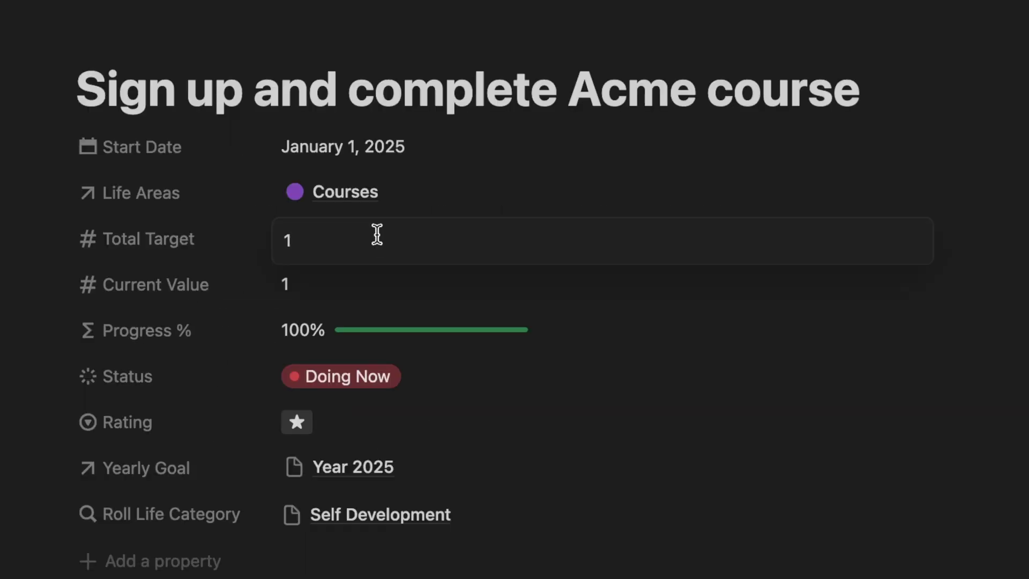
pyautogui.press('BackSpace')
pyautogui.write('3')
pyautogui.click(328, 287)
pyautogui.write('2')
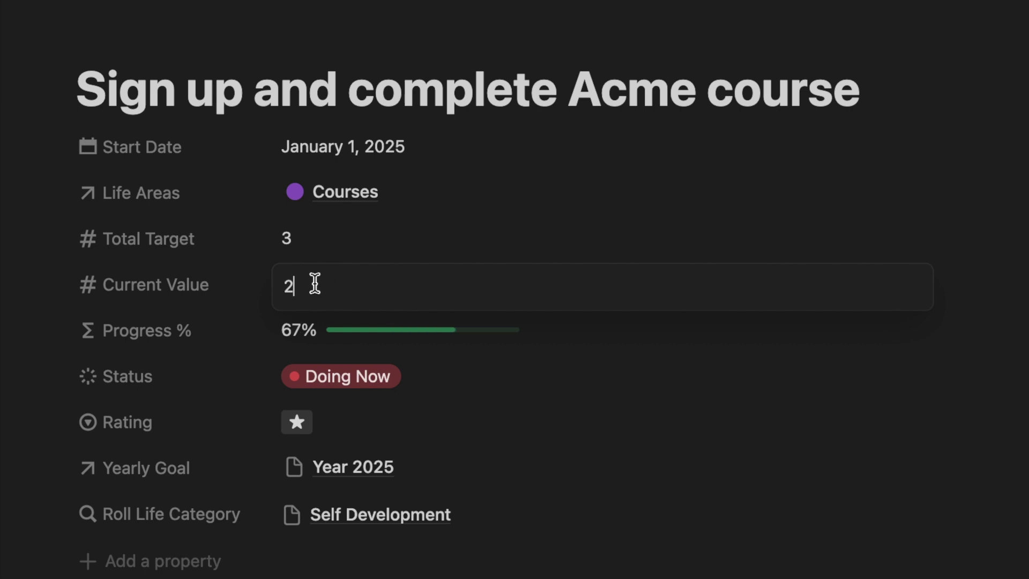
pyautogui.click(204, 284)
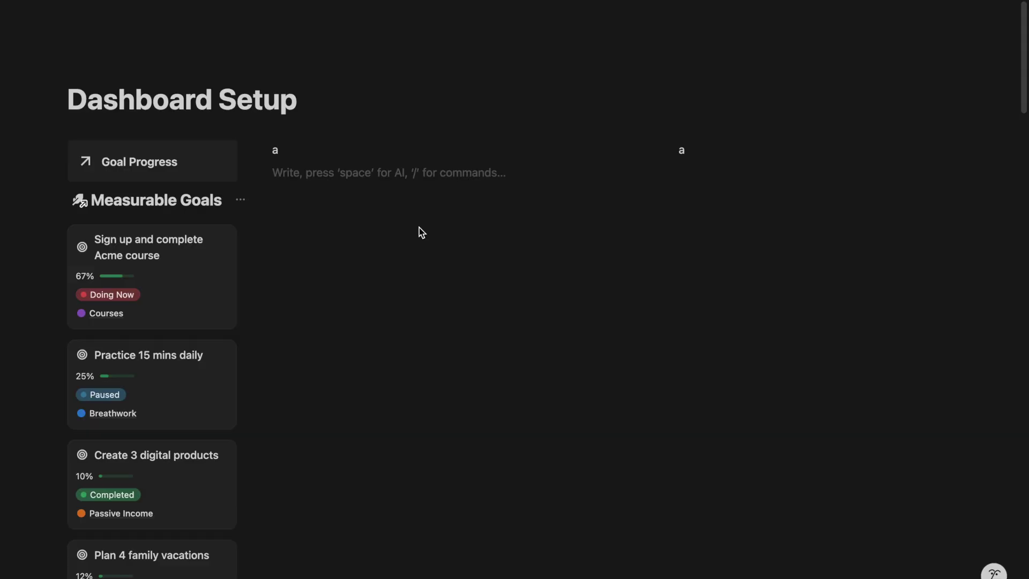
# Add a 'Task Management' callout to the second column and widen that column
pyautogui.write('/call')
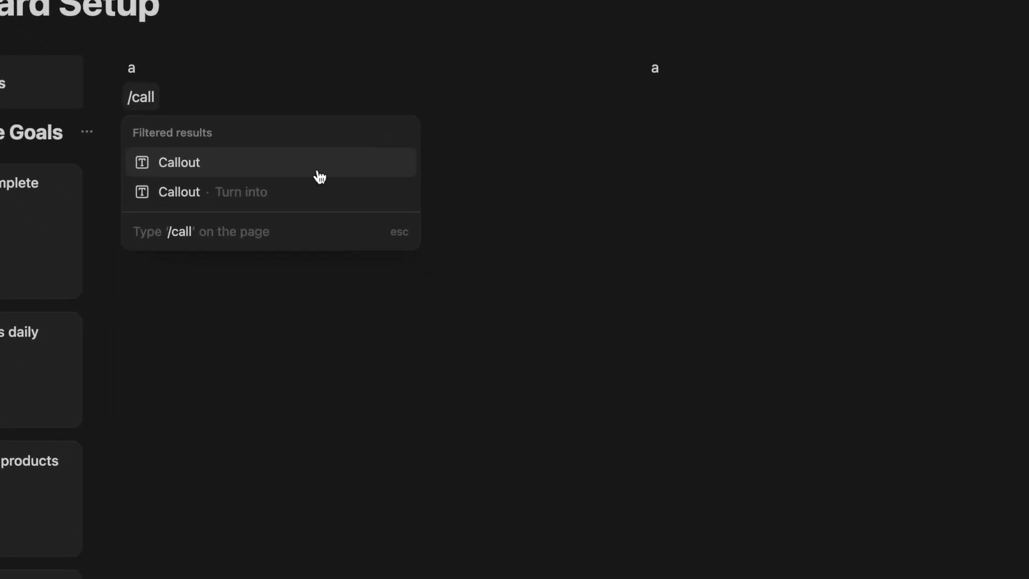
pyautogui.click(320, 176)
pyautogui.write('Tent')
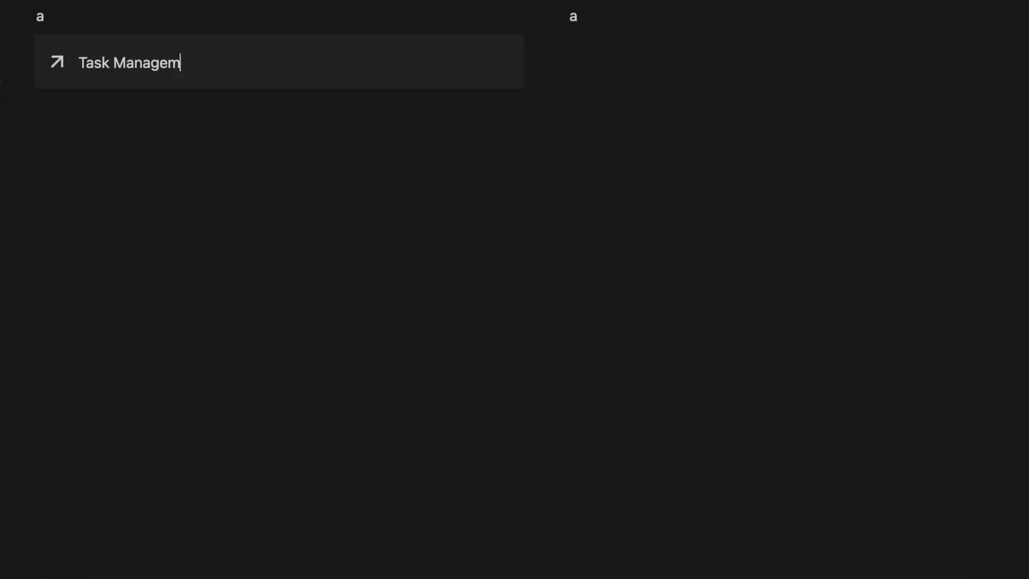
pyautogui.moveTo(551, 133); pyautogui.dragTo(753, 126)
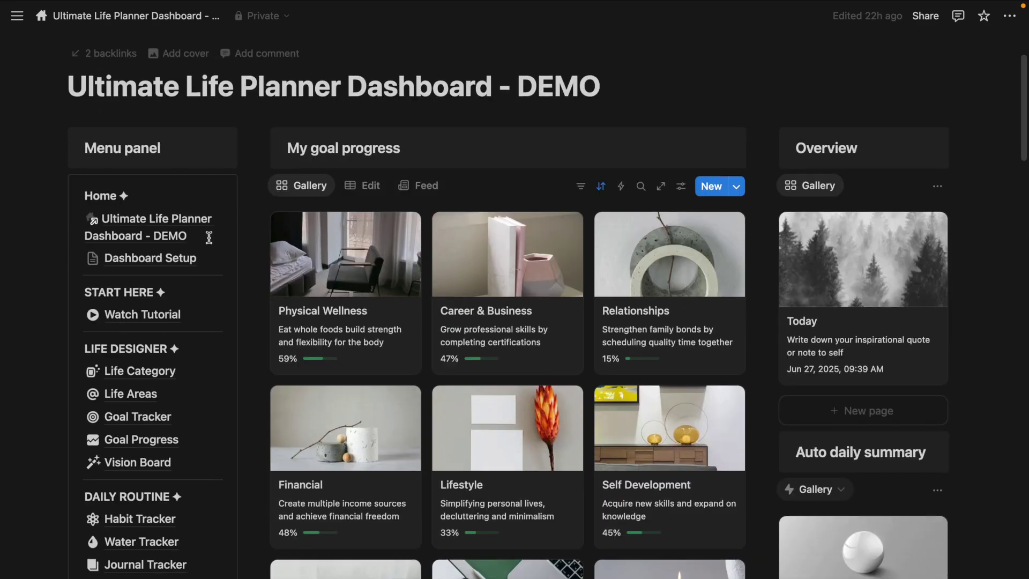
# Copy the Task Manager Edit view link from Root Database and insert it as a linked database view
pyautogui.scroll(-15, 209, 237)
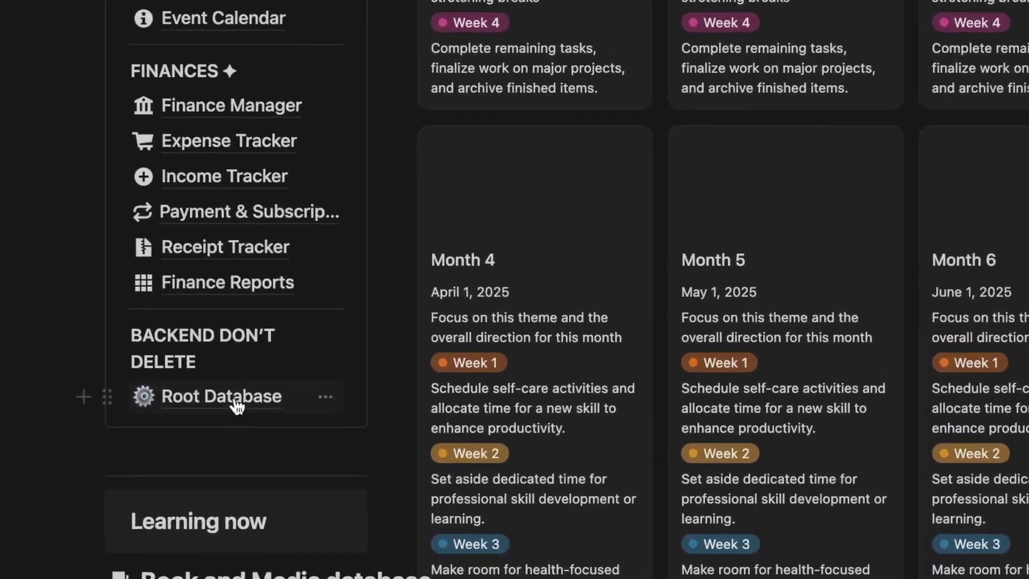
pyautogui.click(191, 435)
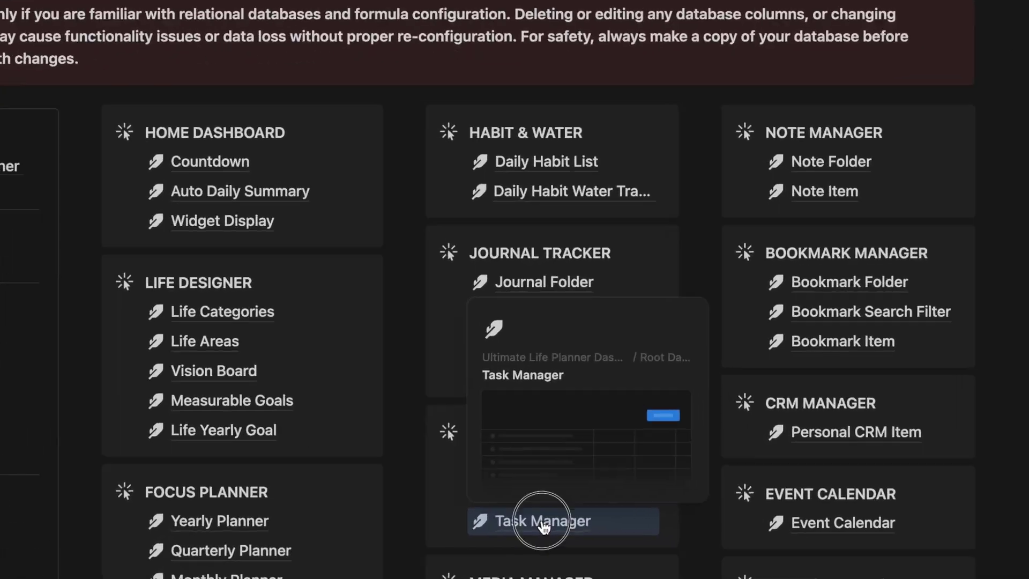
pyautogui.click(529, 518)
pyautogui.click(123, 140)
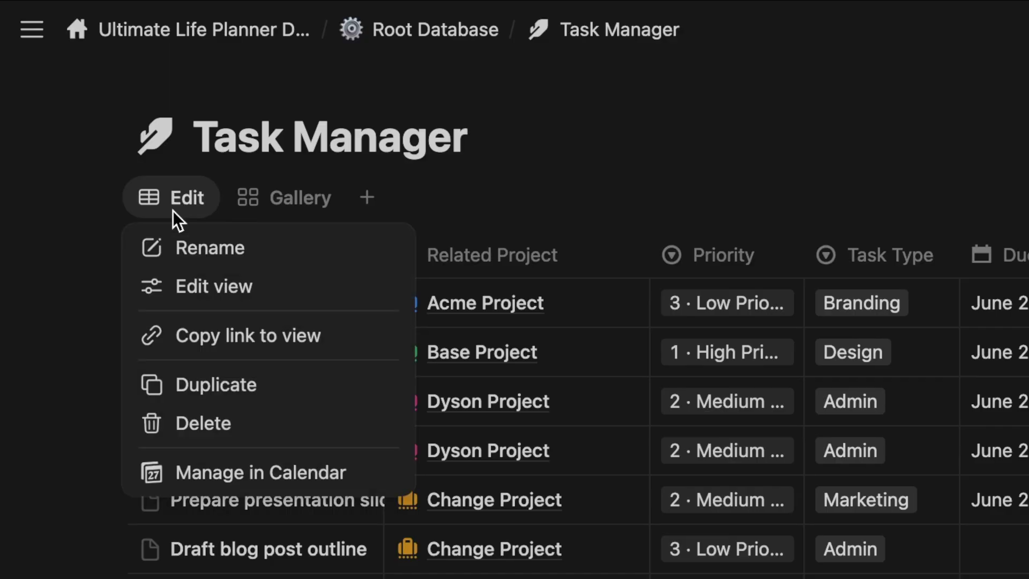
pyautogui.click(188, 336)
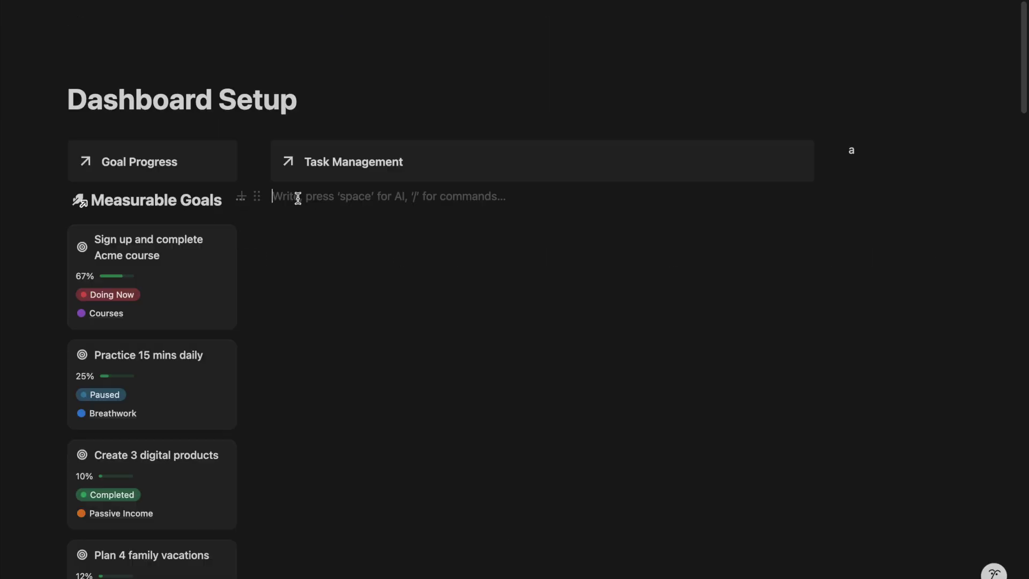
pyautogui.hotkey('ctrl', 'v')
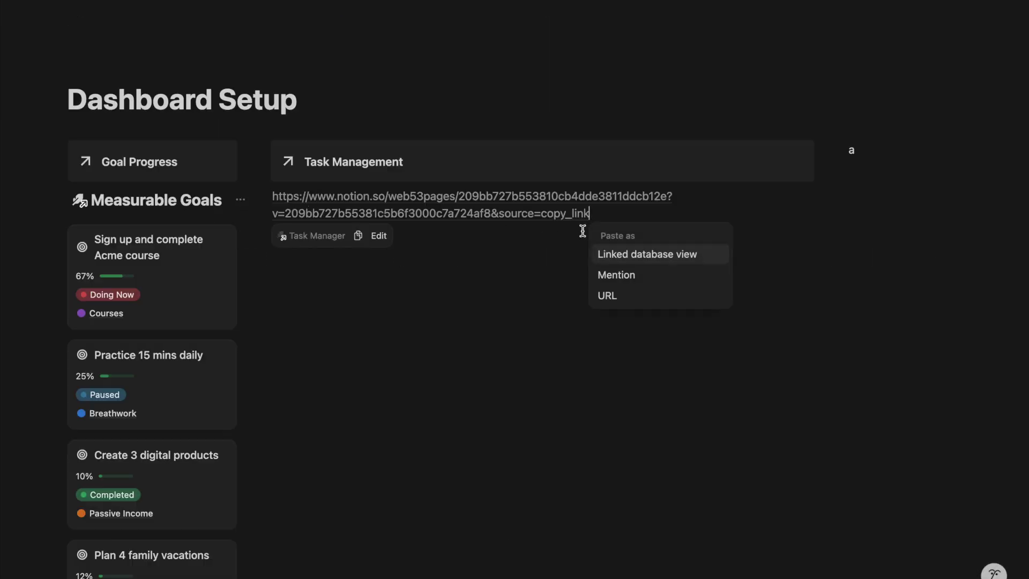
pyautogui.click(614, 255)
# Group the linked tasks by Due On, collapsing the No Due On and Last 7 days groups
pyautogui.press('Escape')
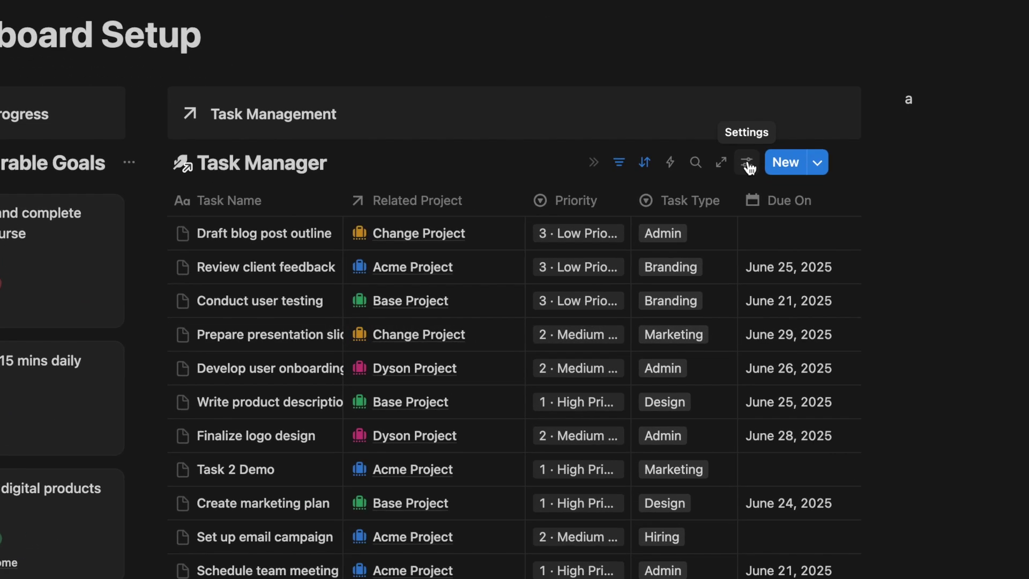
pyautogui.click(747, 163)
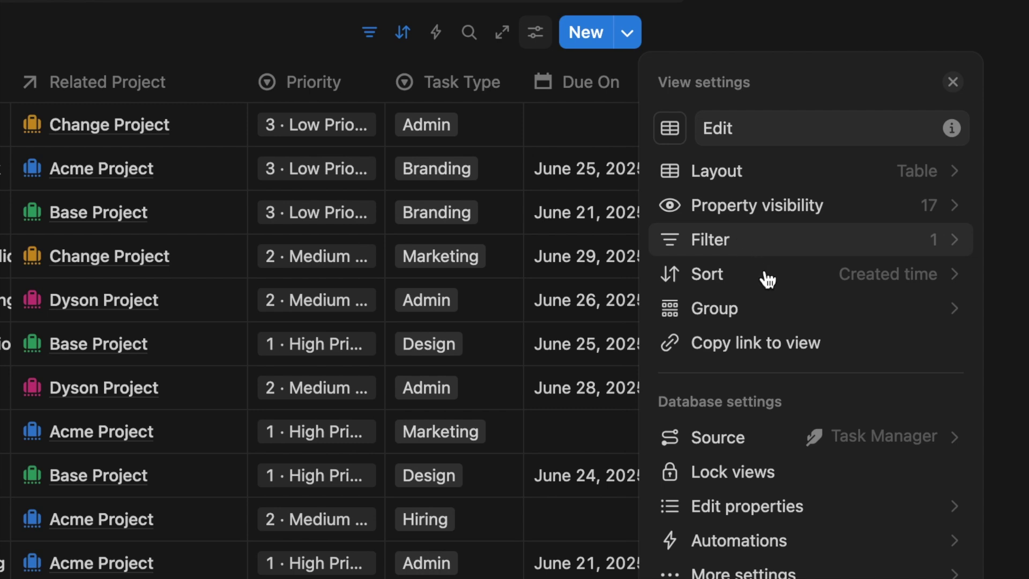
pyautogui.click(801, 308)
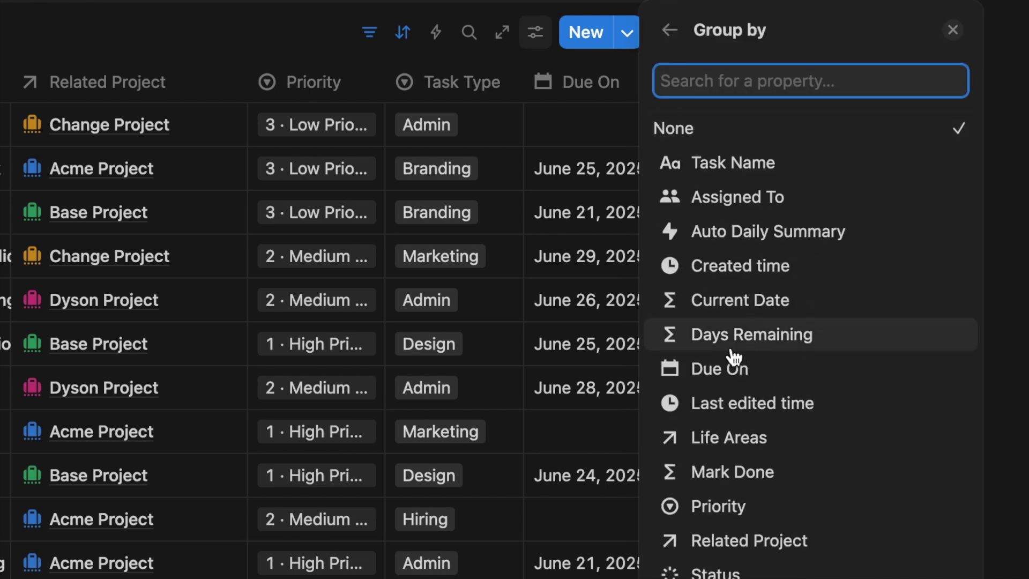
pyautogui.click(722, 368)
pyautogui.press('Escape')
pyautogui.click(29, 158)
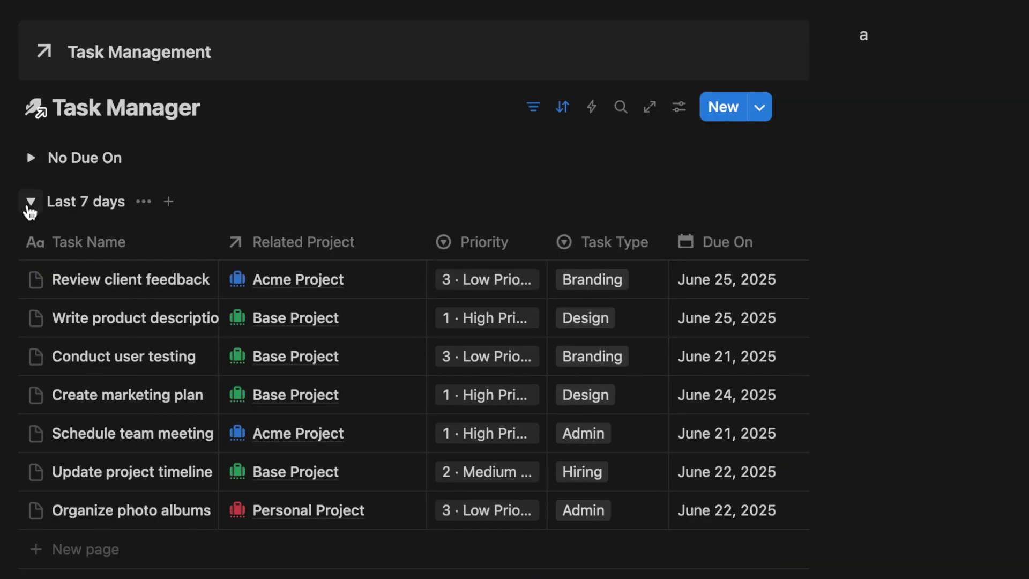
pyautogui.click(29, 203)
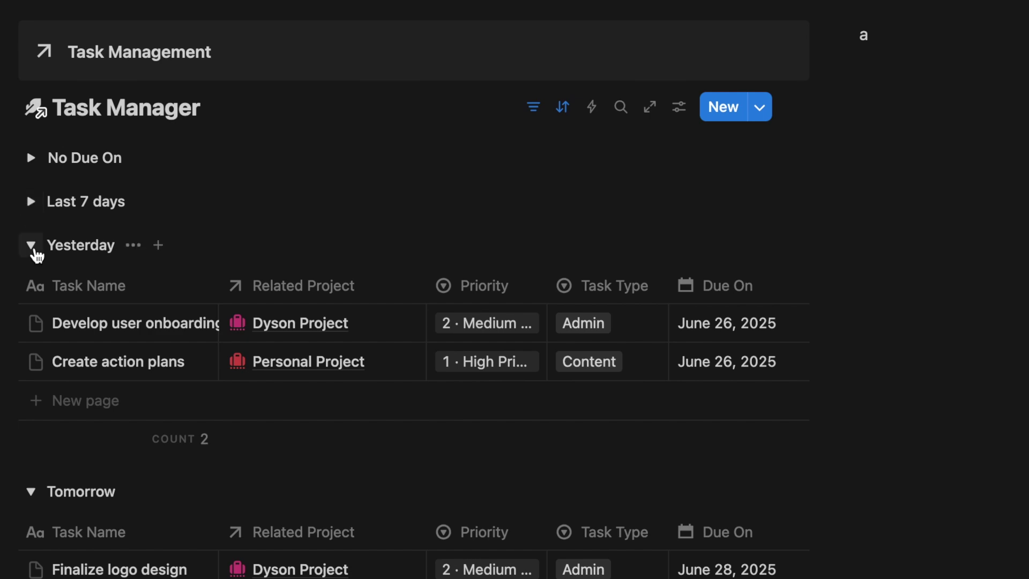
pyautogui.scroll(-5, 336, 429)
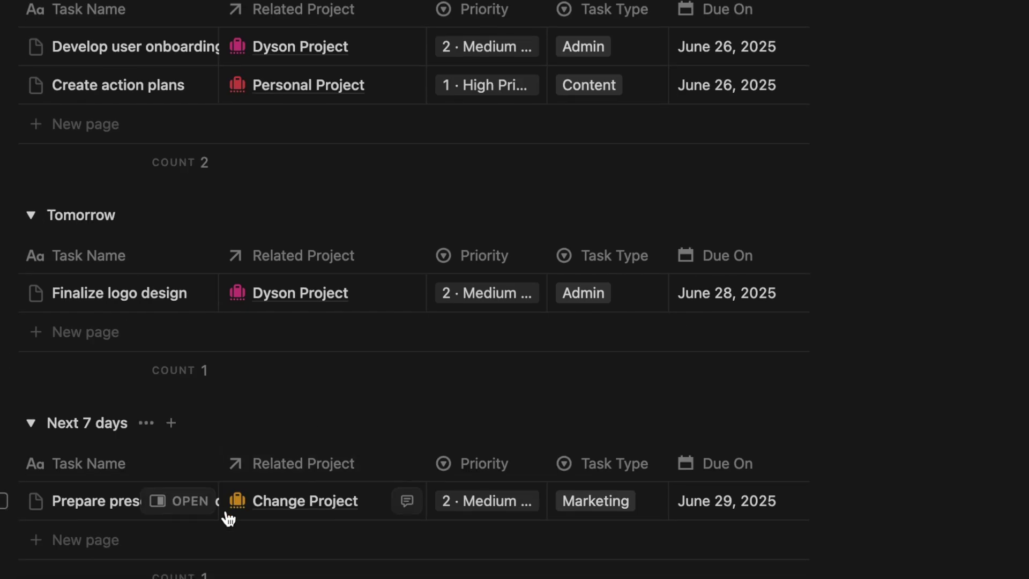
pyautogui.scroll(4, 320, 442)
pyautogui.scroll(2, 327, 437)
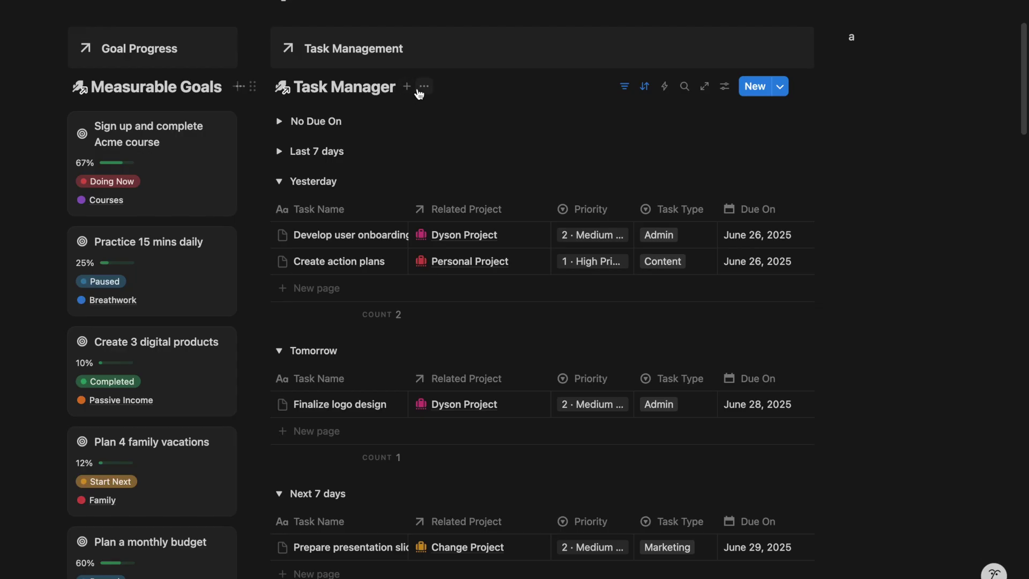
# Hide the Task Manager title and duplicate the Edit view as a calendar named 'cal.'
pyautogui.click(241, 106)
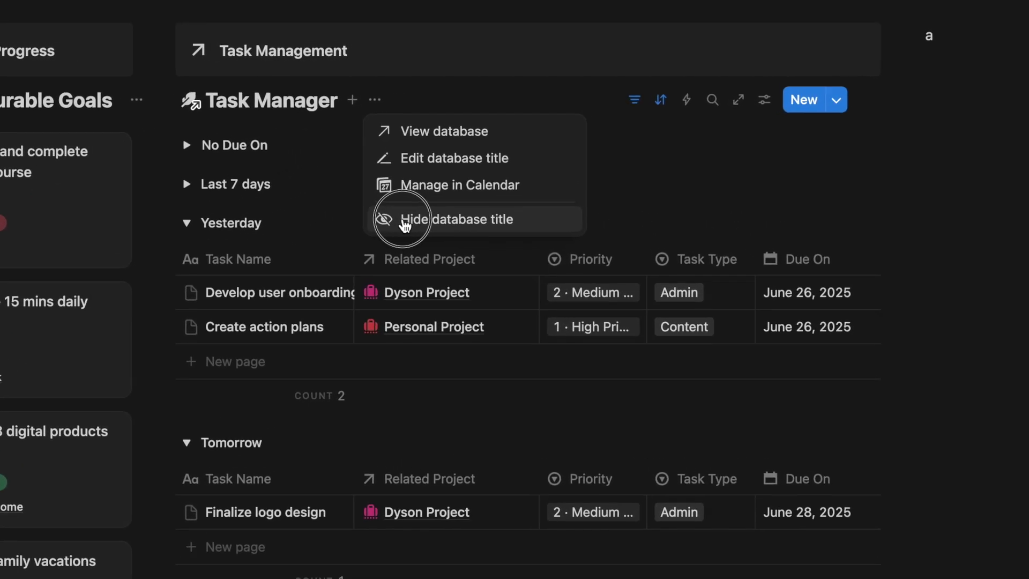
pyautogui.click(404, 223)
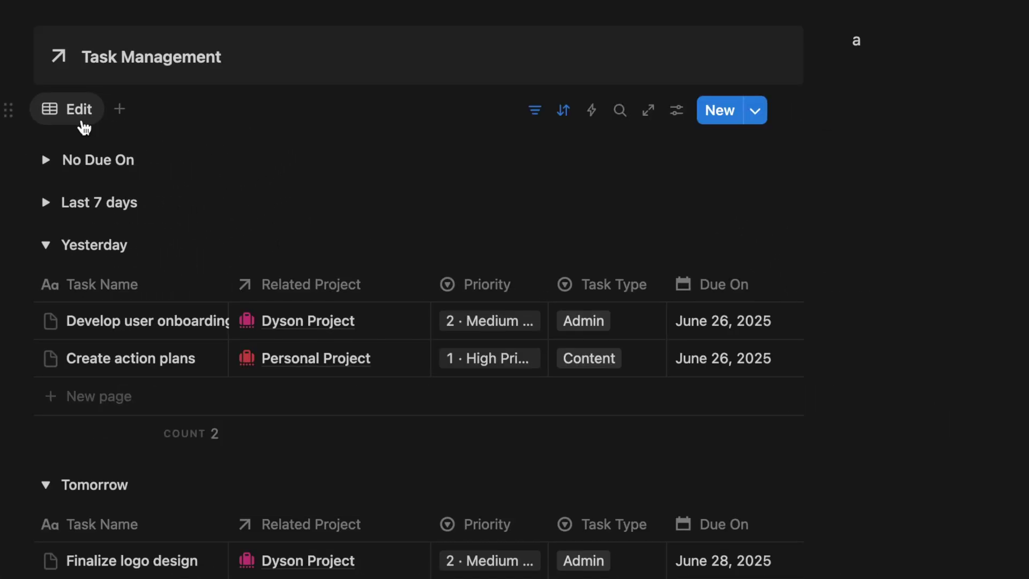
pyautogui.click(64, 106)
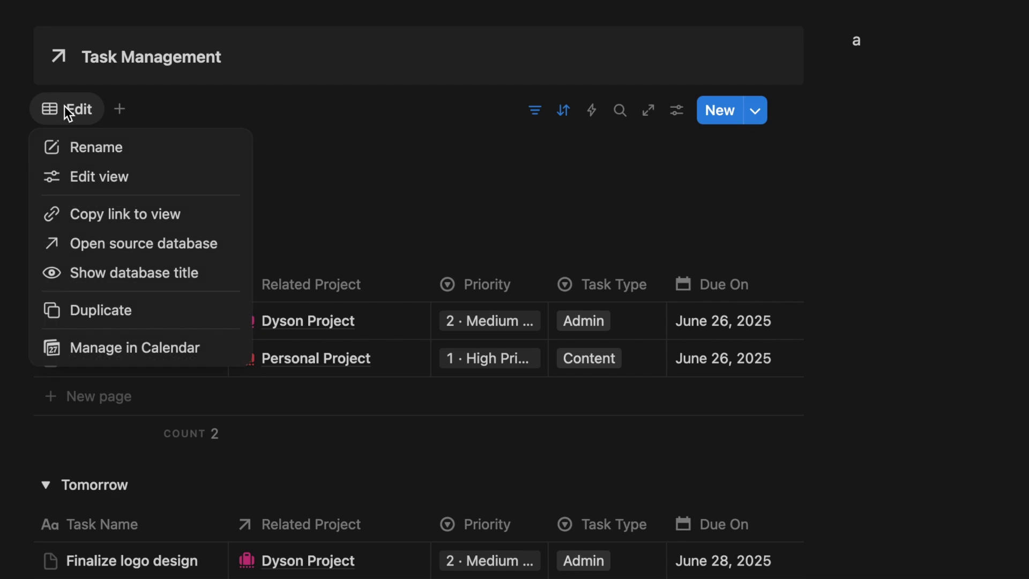
pyautogui.click(102, 308)
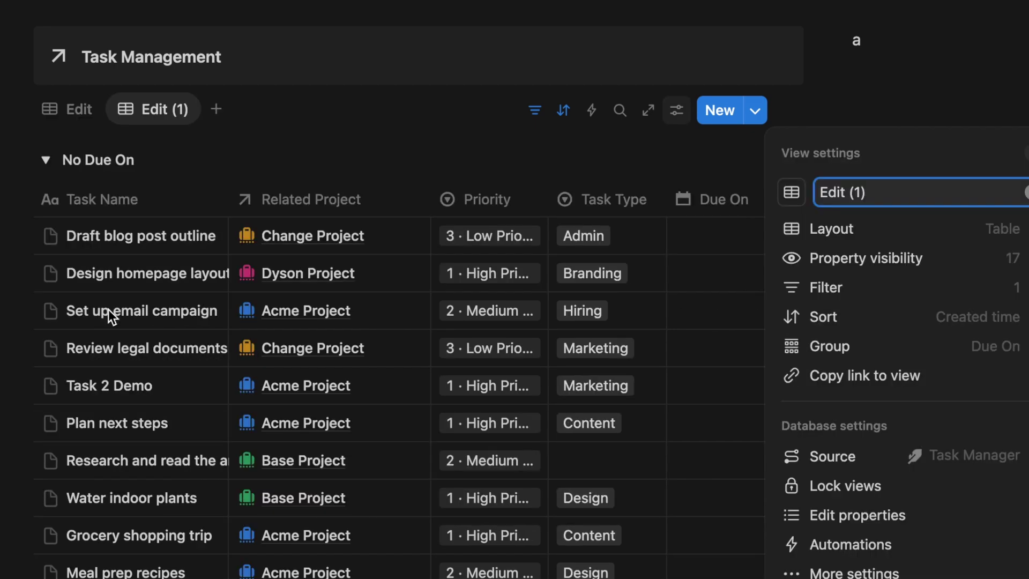
pyautogui.tripleClick(879, 191)
pyautogui.write('cal.')
pyautogui.click(838, 202)
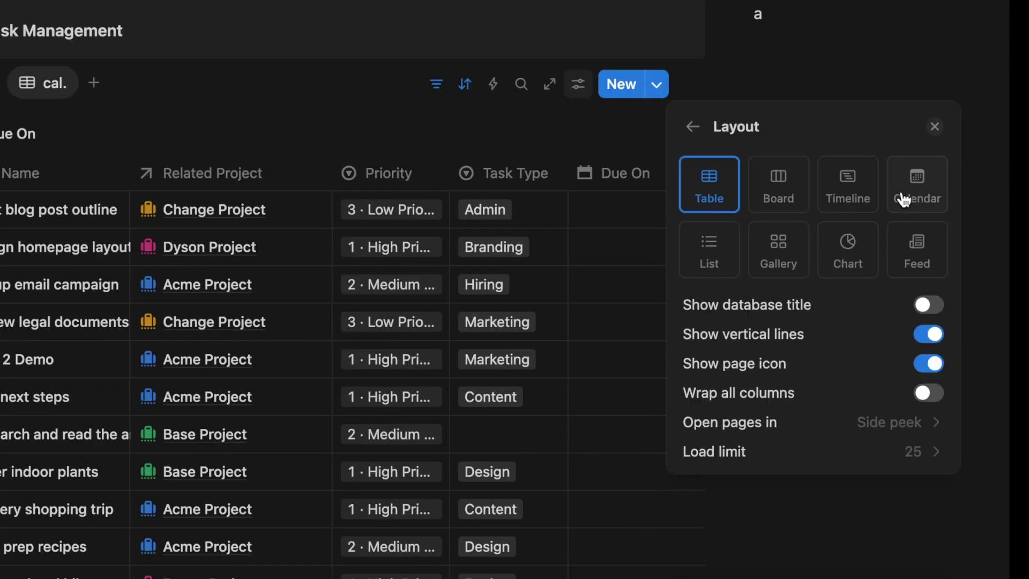
pyautogui.click(902, 196)
# Show Status, Related Project and Days Remaining on the cal. calendar entries
pyautogui.click(731, 128)
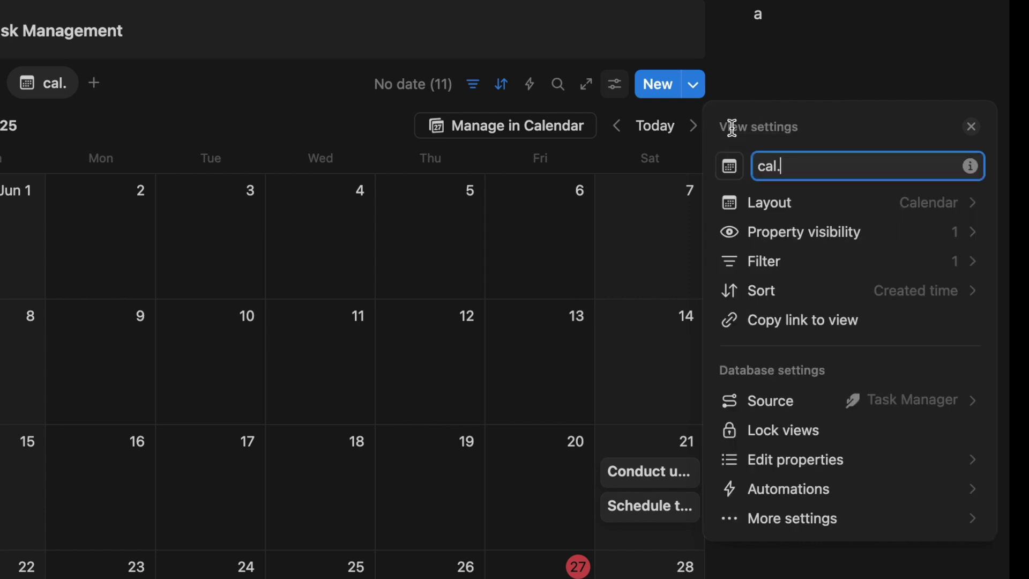
pyautogui.click(780, 232)
pyautogui.write('stau')
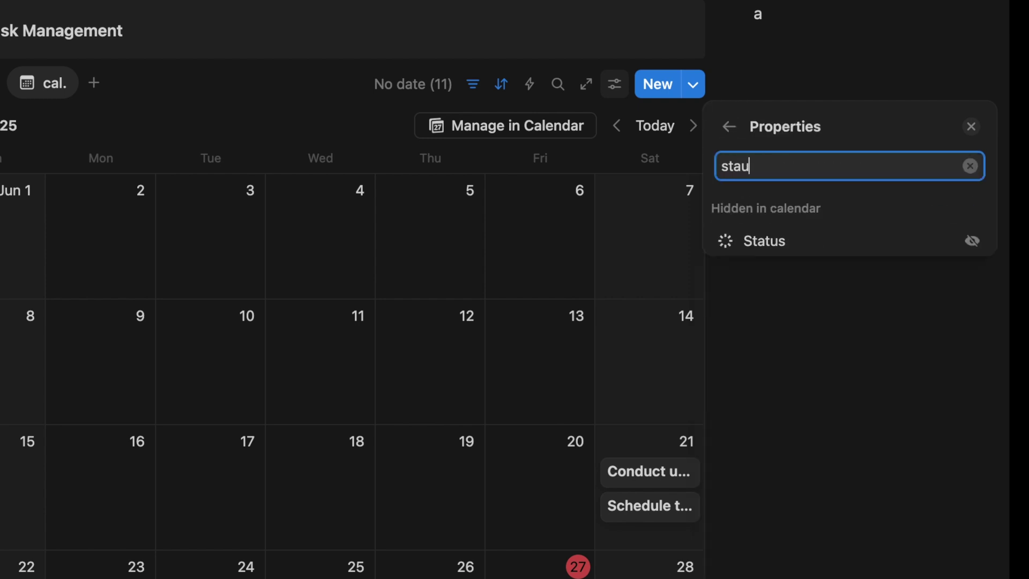
pyautogui.click(974, 242)
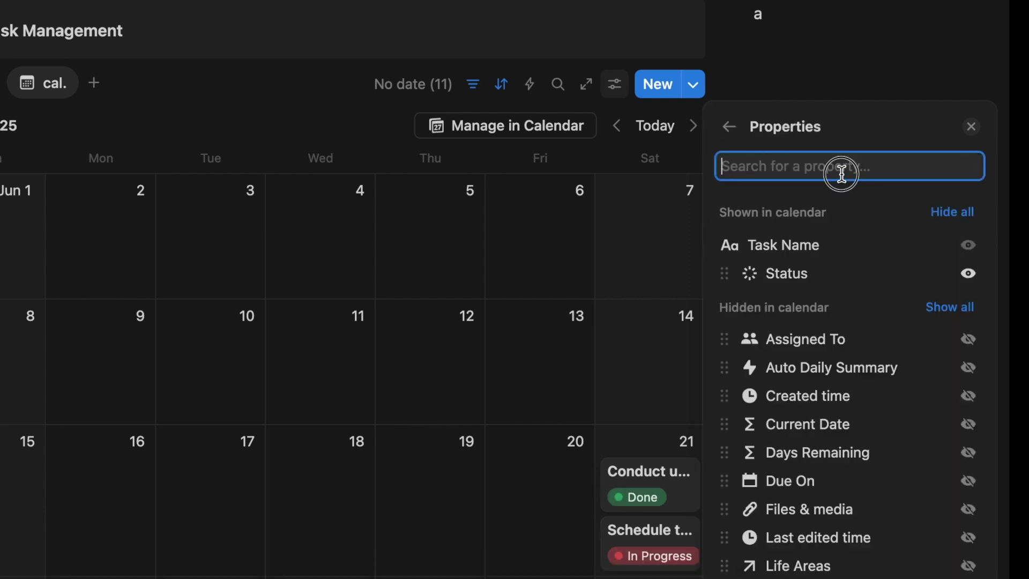
pyautogui.write('rela')
pyautogui.click(974, 243)
pyautogui.write('rem')
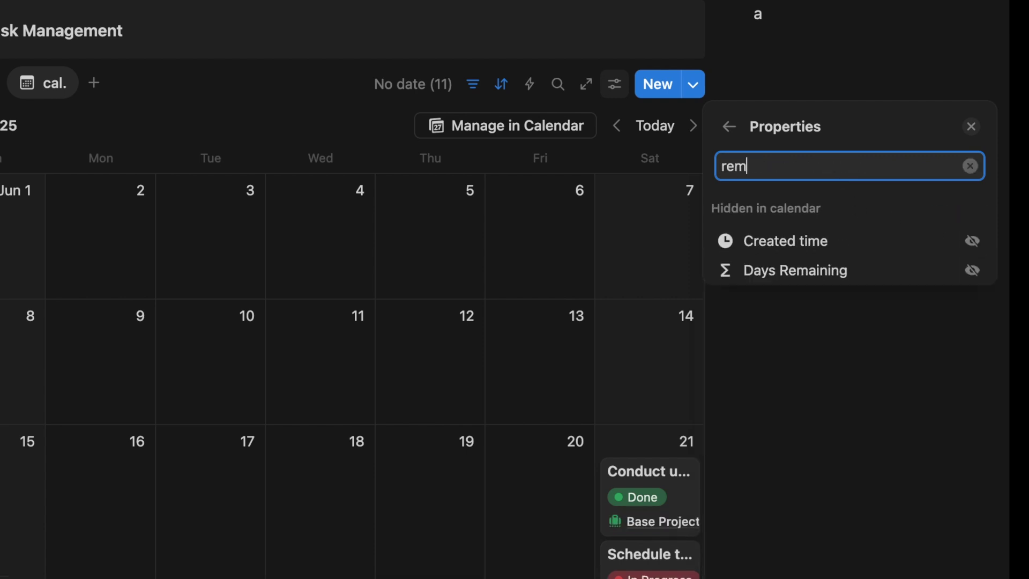
pyautogui.click(979, 274)
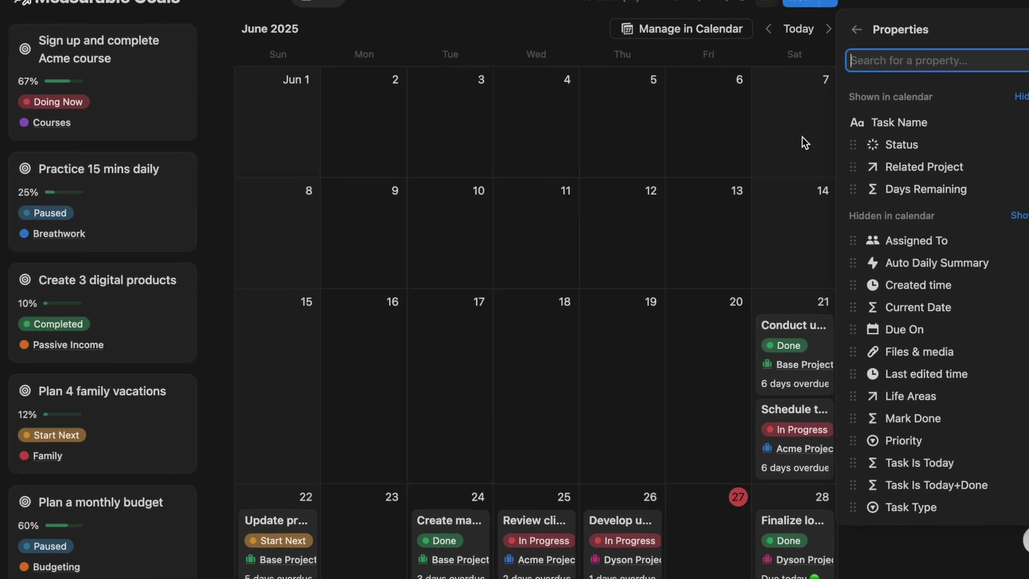
pyautogui.press('Escape')
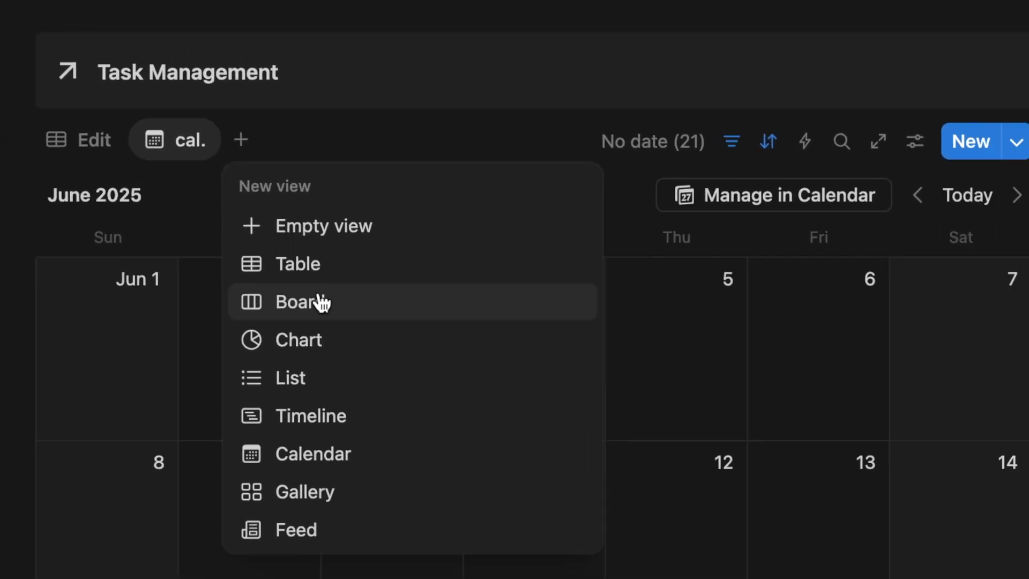
# Create a new Task Manager board view grouped by Related Project
pyautogui.click(321, 302)
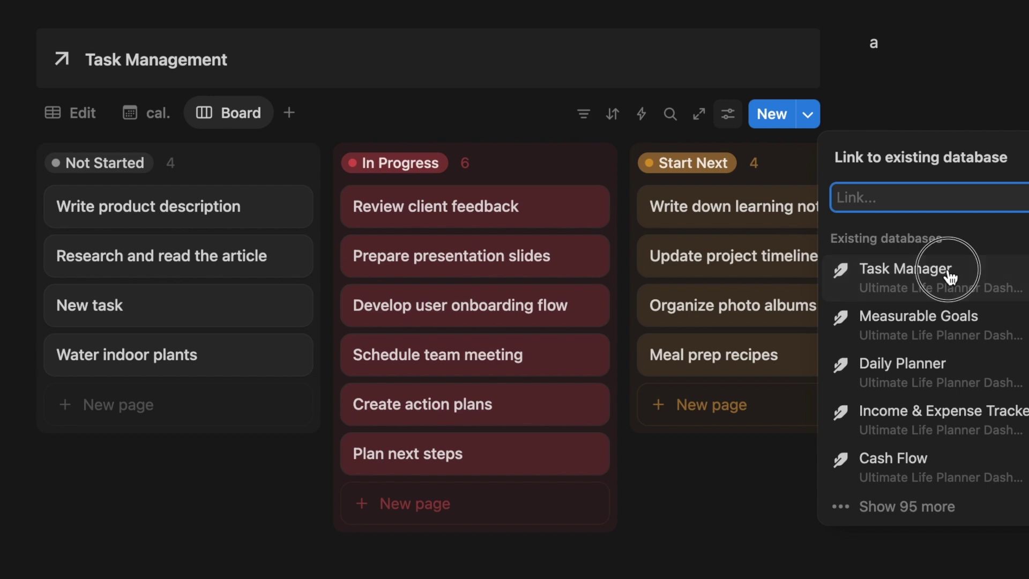
pyautogui.click(949, 278)
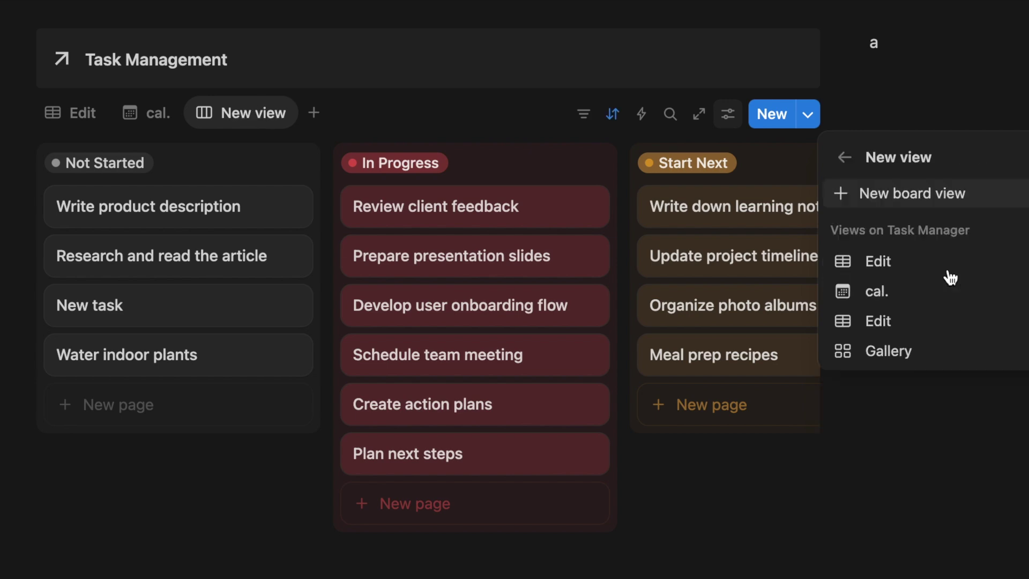
pyautogui.click(230, 116)
pyautogui.click(726, 115)
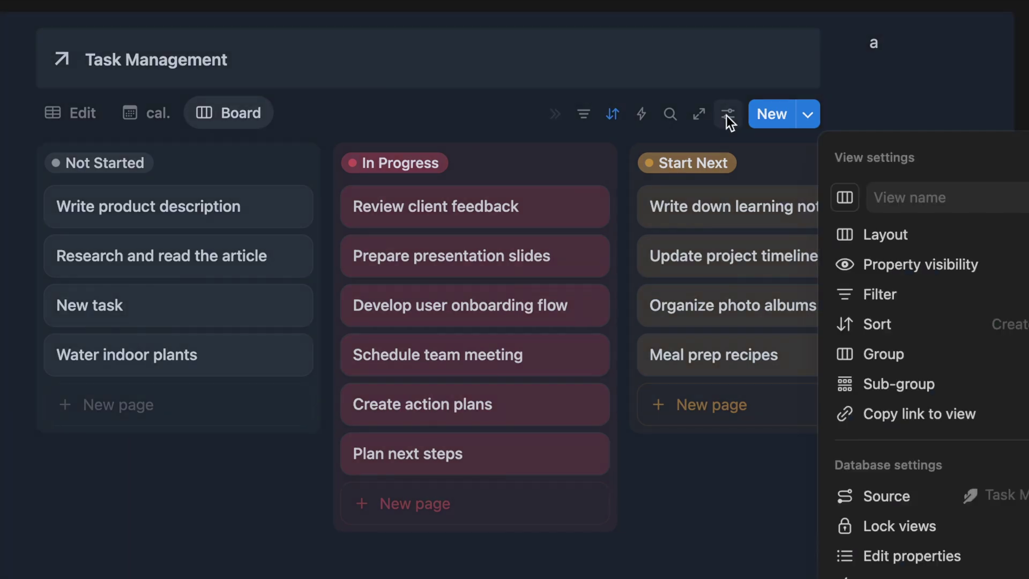
pyautogui.click(764, 294)
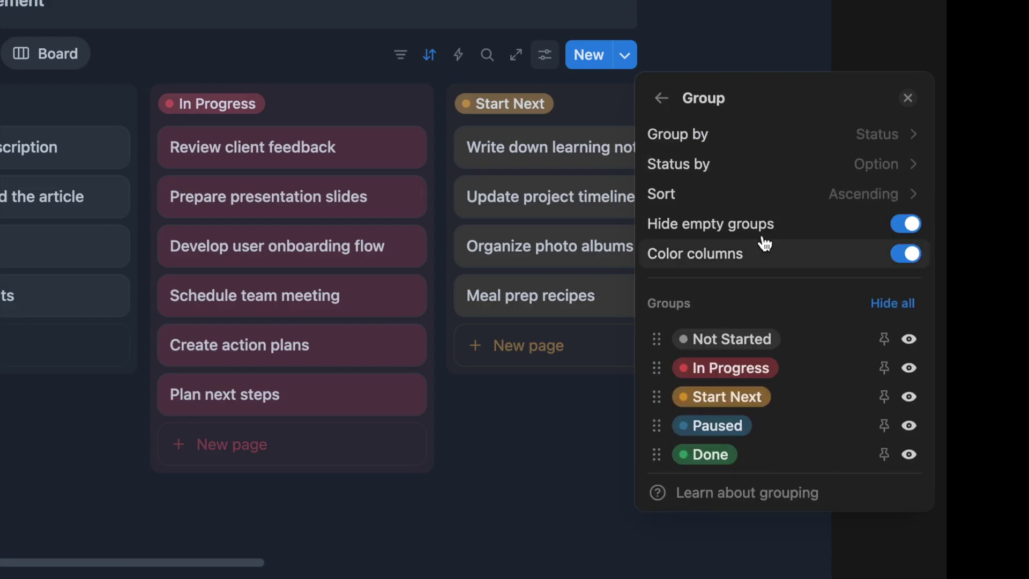
pyautogui.click(783, 134)
pyautogui.write('rel')
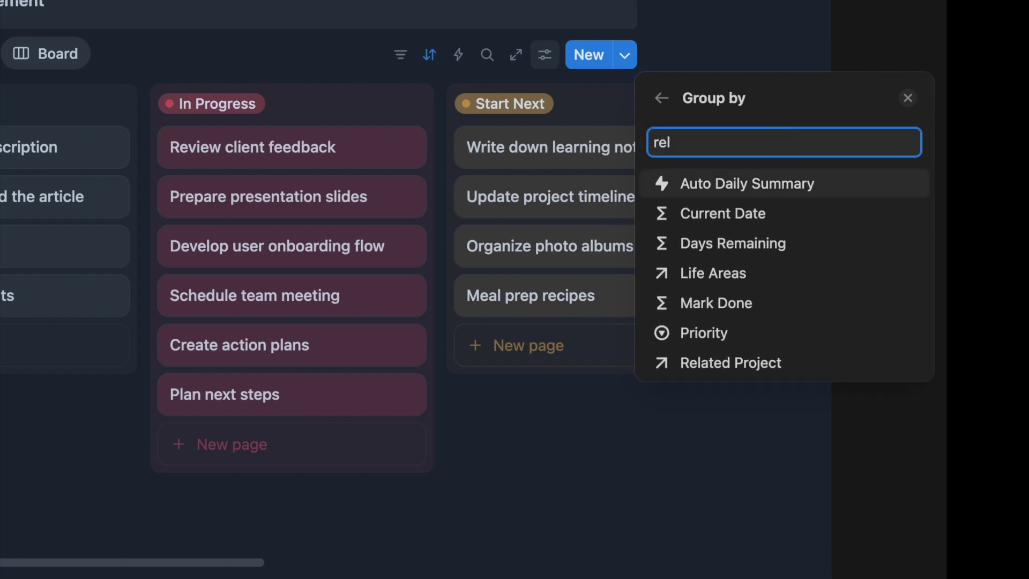
pyautogui.click(803, 362)
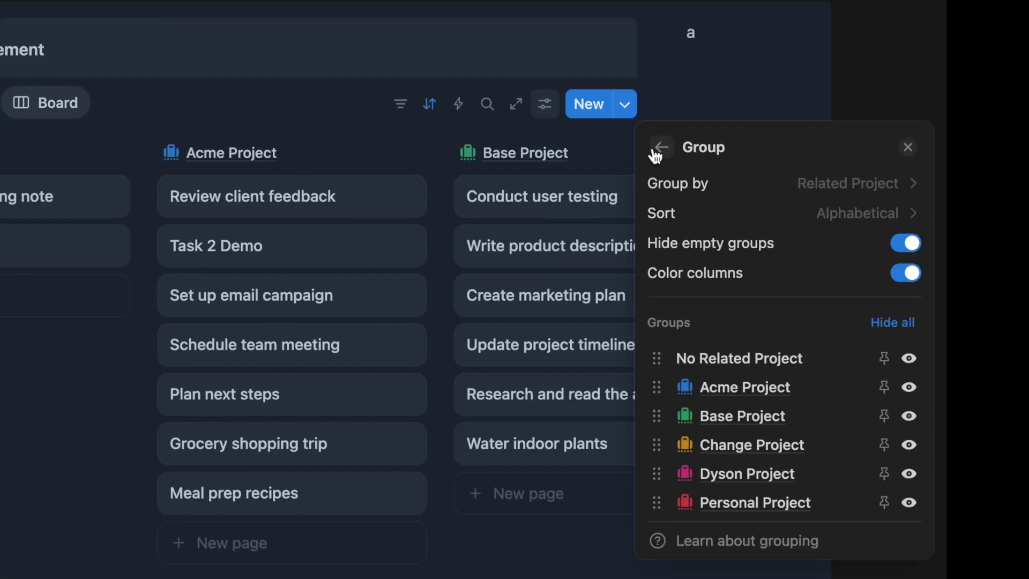
# Show Priority, Due On, Status and Task Type on the board cards
pyautogui.click(655, 147)
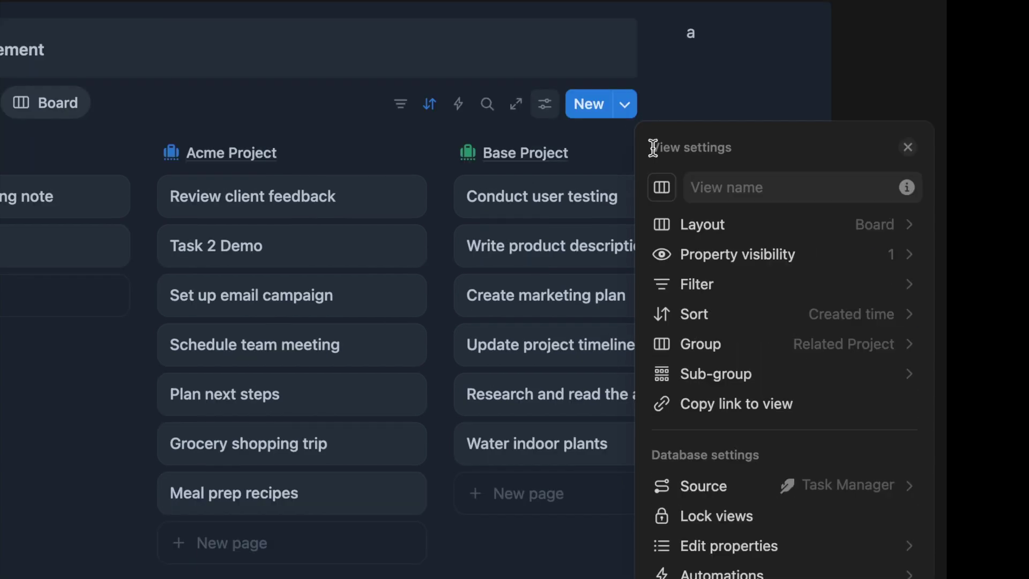
pyautogui.click(774, 253)
pyautogui.write('prio')
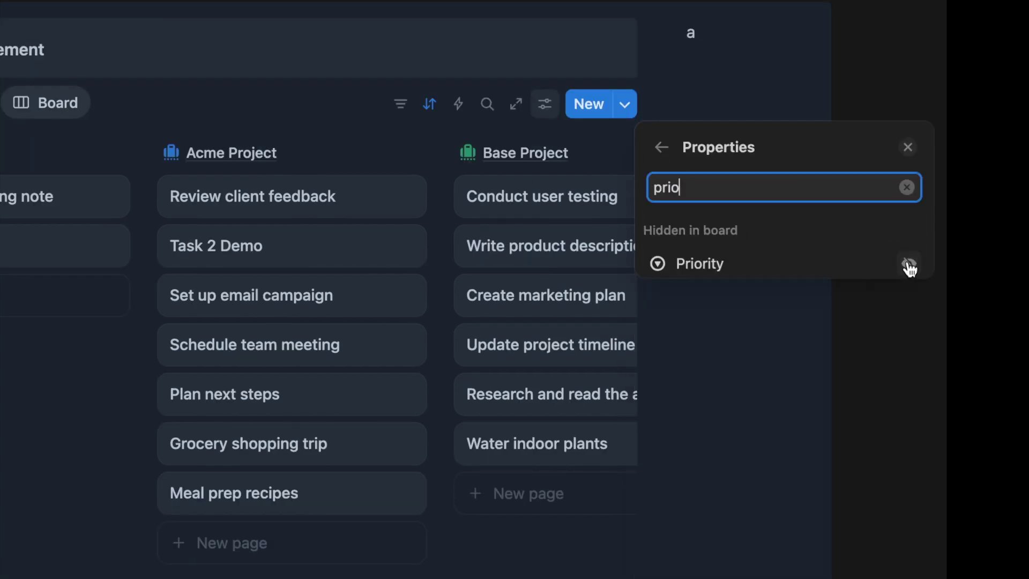
pyautogui.click(910, 263)
pyautogui.write('due')
pyautogui.click(903, 265)
pyautogui.write('statu')
pyautogui.click(907, 268)
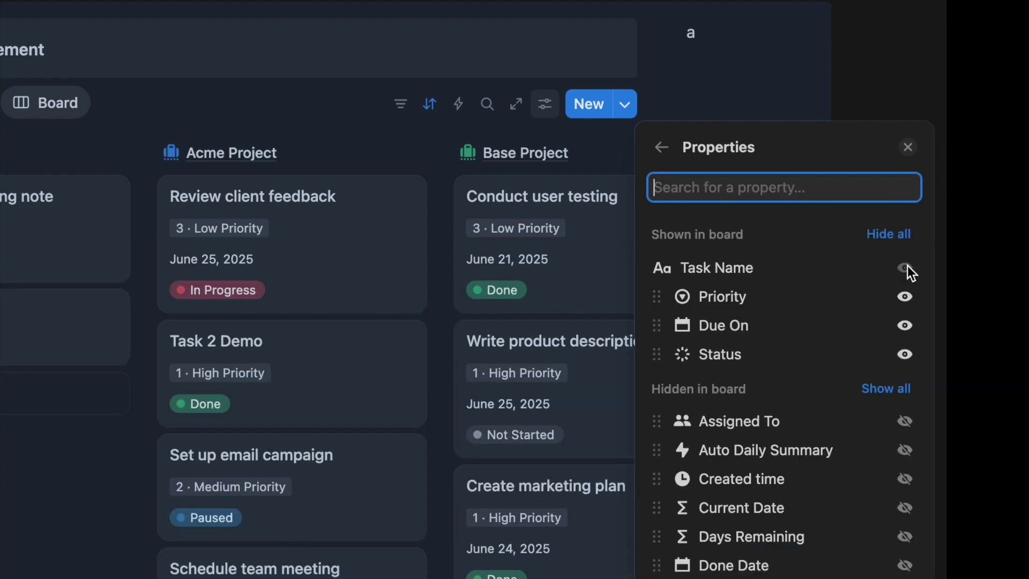
pyautogui.write('type')
pyautogui.click(909, 266)
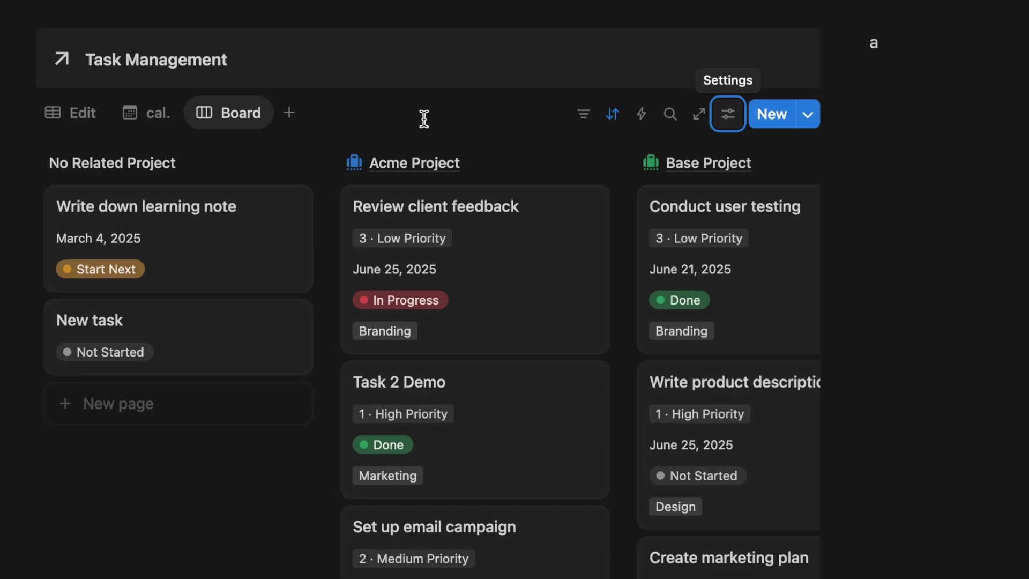
# Preview the Acme Project page and scroll through its properties and related tasks, documents and notes
pyautogui.click(422, 170)
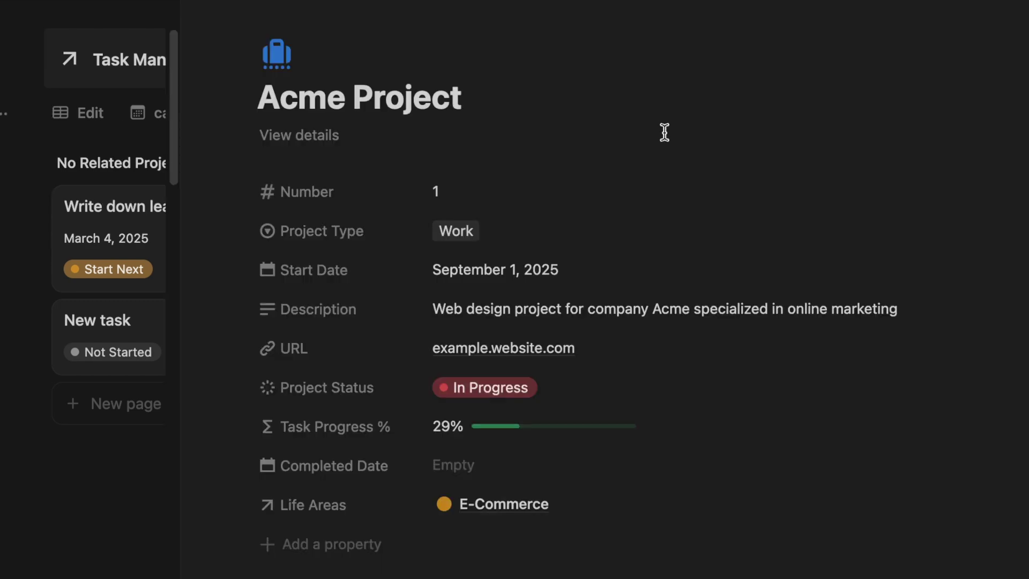
pyautogui.scroll(-3, 669, 424)
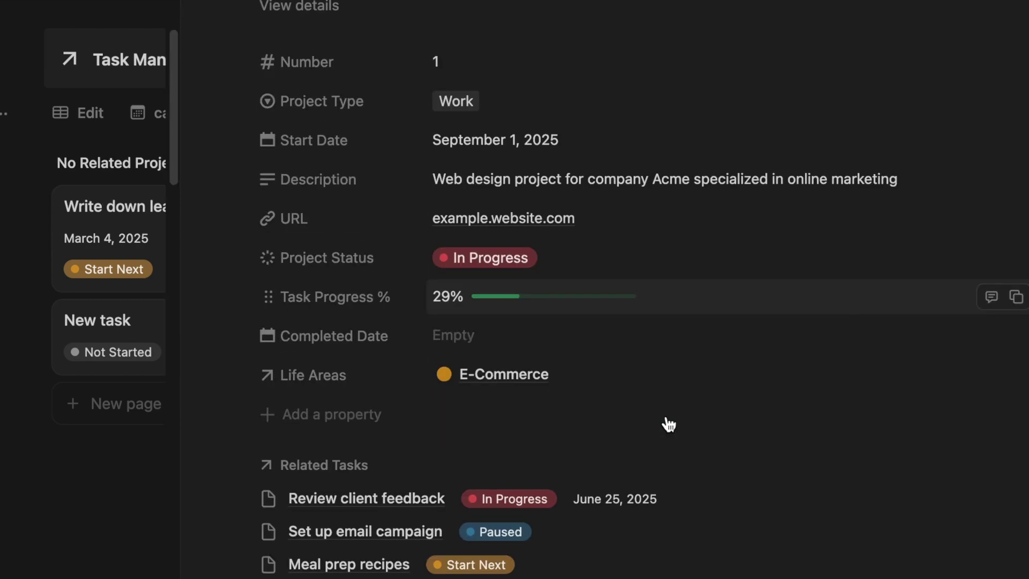
pyautogui.scroll(-4, 669, 424)
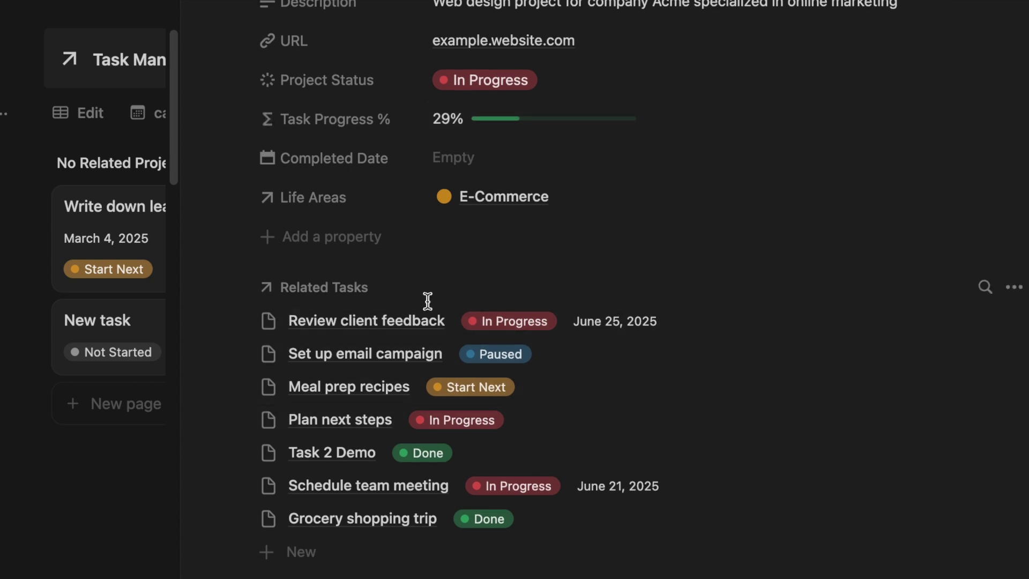
pyautogui.scroll(-3, 535, 436)
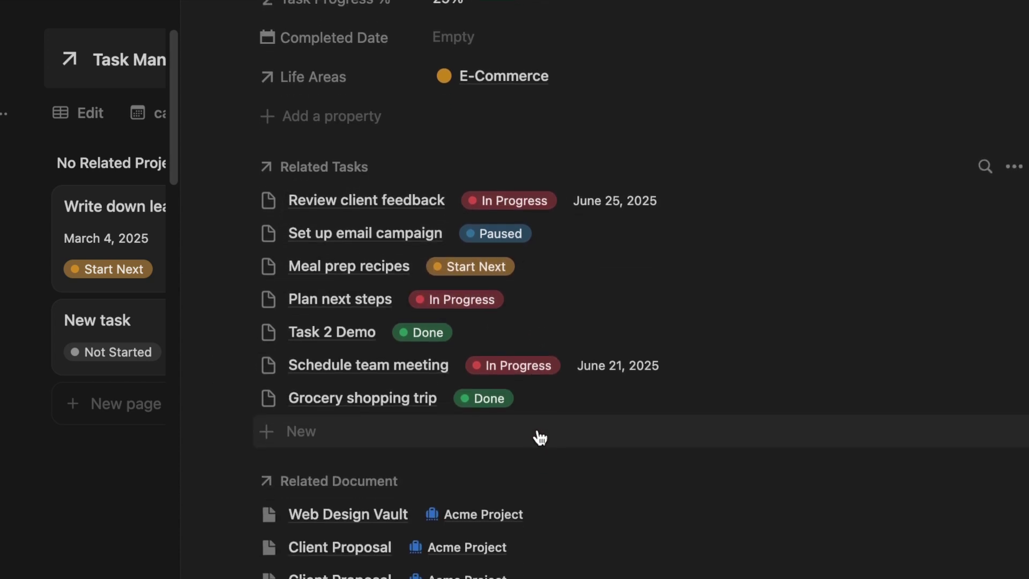
pyautogui.scroll(-2, 539, 437)
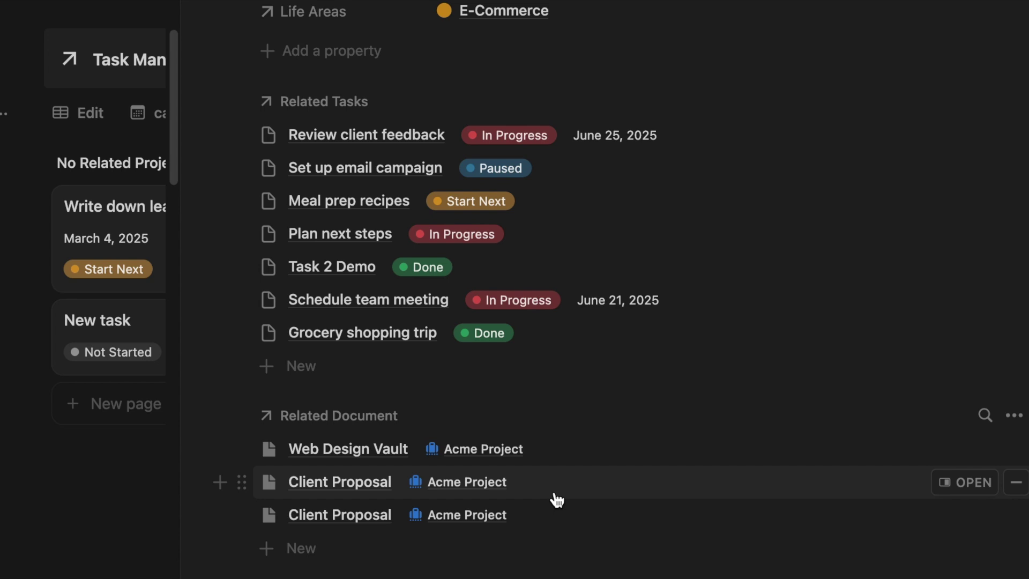
pyautogui.scroll(-4, 558, 499)
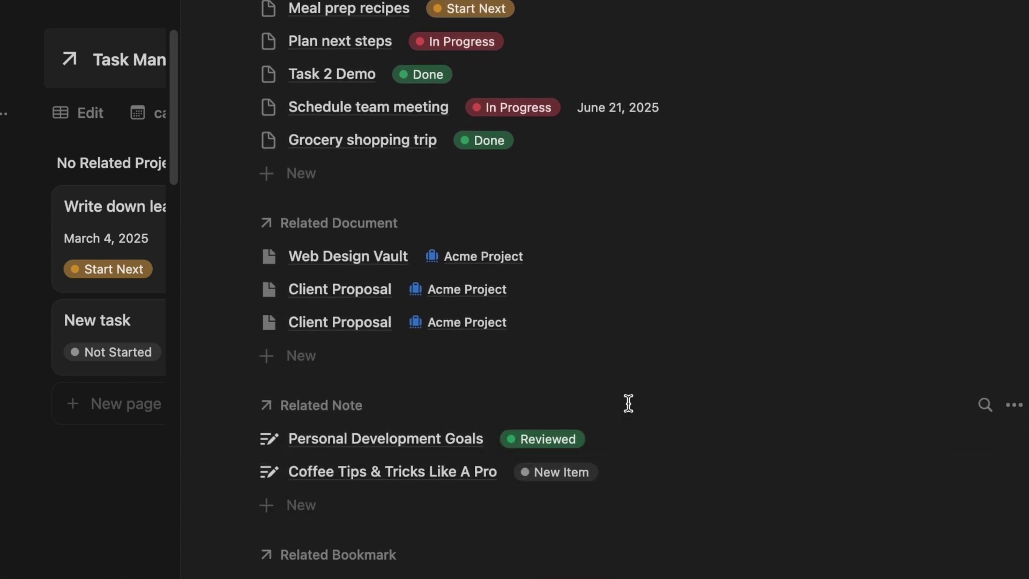
pyautogui.scroll(7, 552, 455)
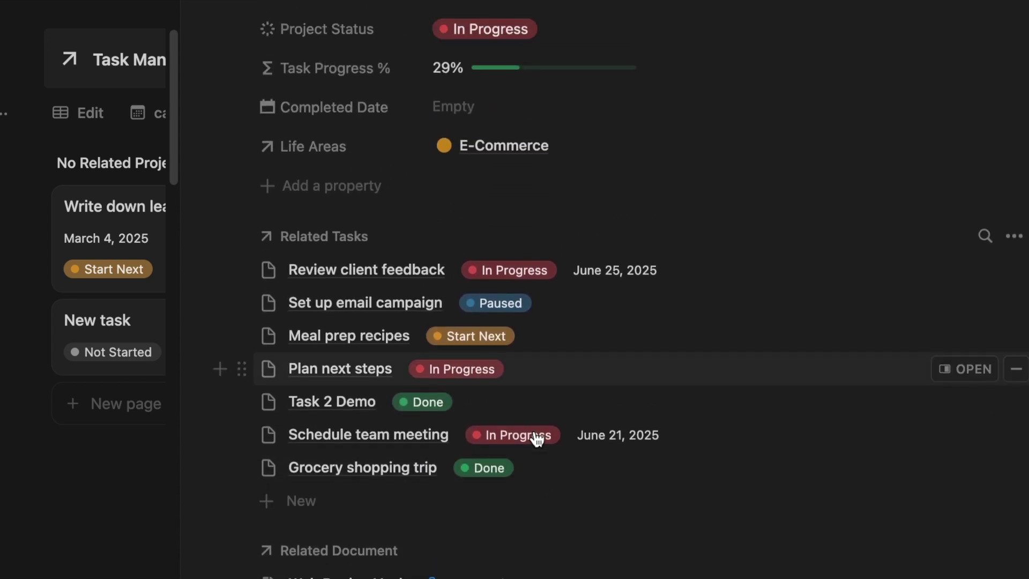
pyautogui.scroll(3, 668, 423)
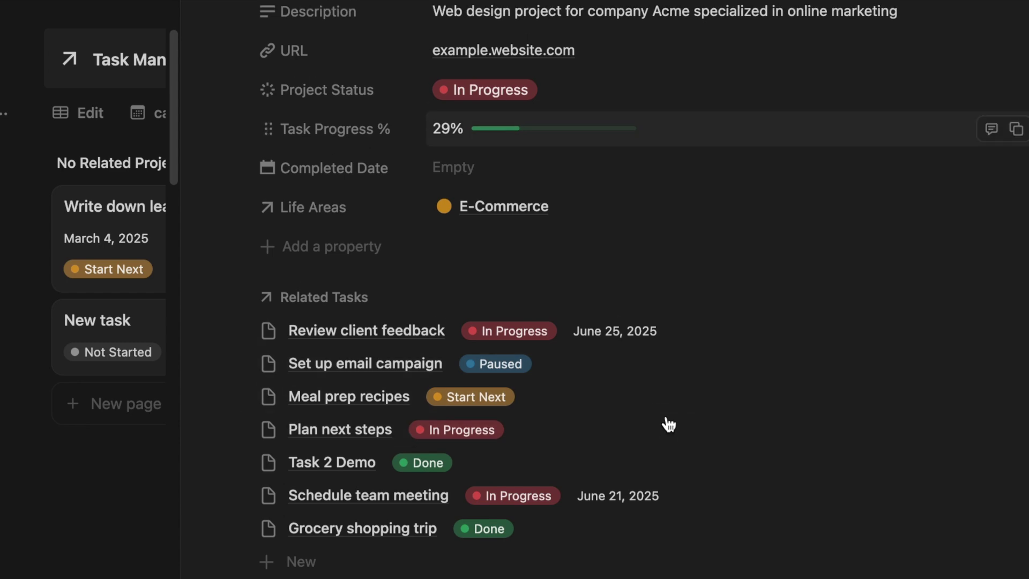
pyautogui.scroll(3, 668, 423)
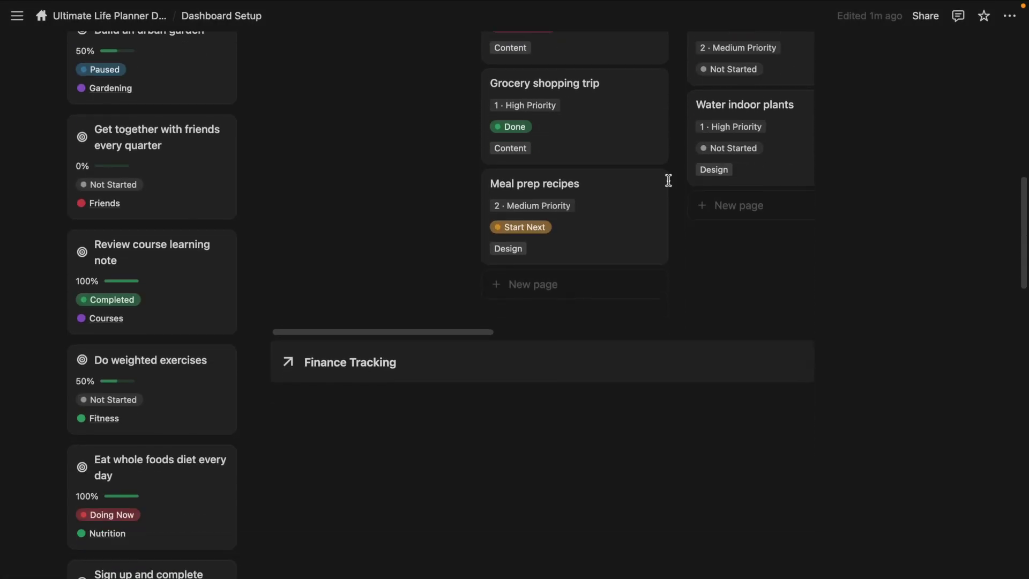
pyautogui.scroll(-1, 669, 180)
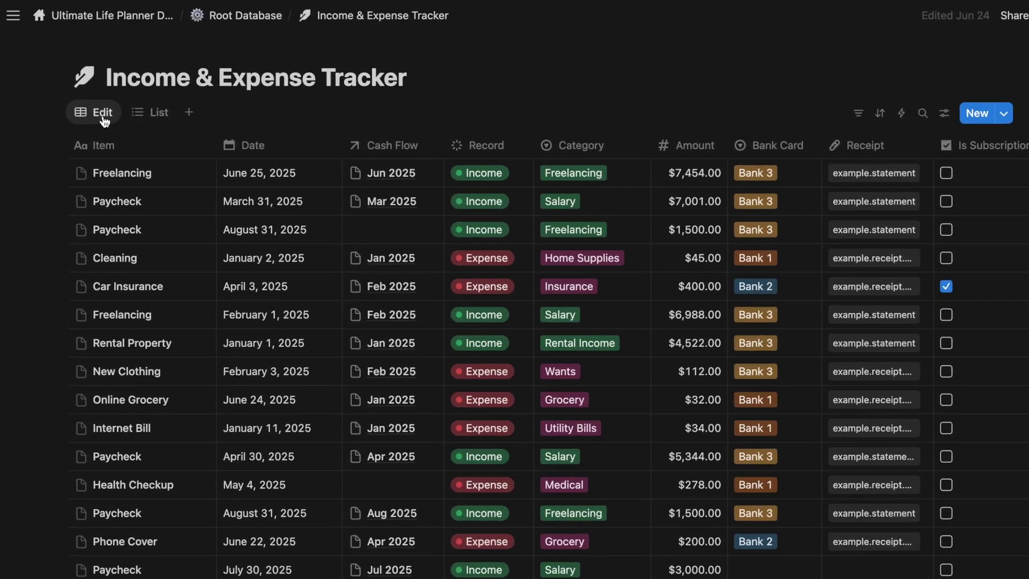
# Paste a link to the Edit view under Finance Tracking as a linked database view
pyautogui.click(96, 105)
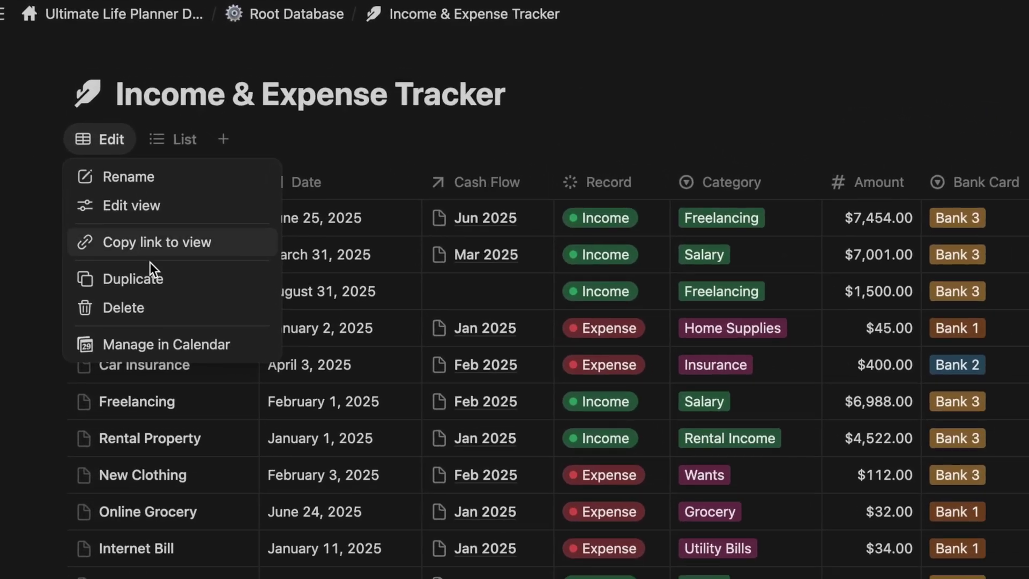
pyautogui.click(164, 247)
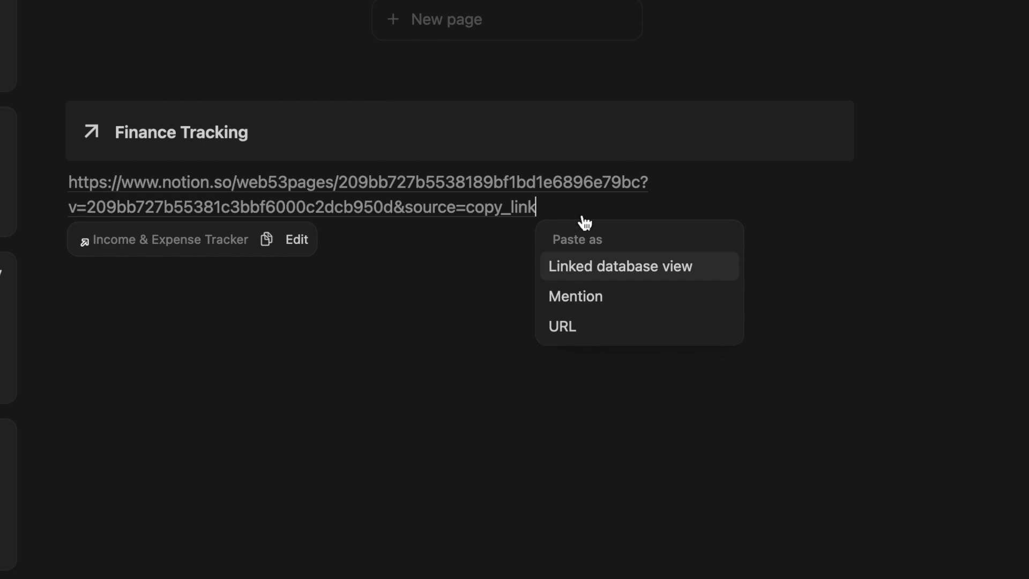
pyautogui.click(613, 269)
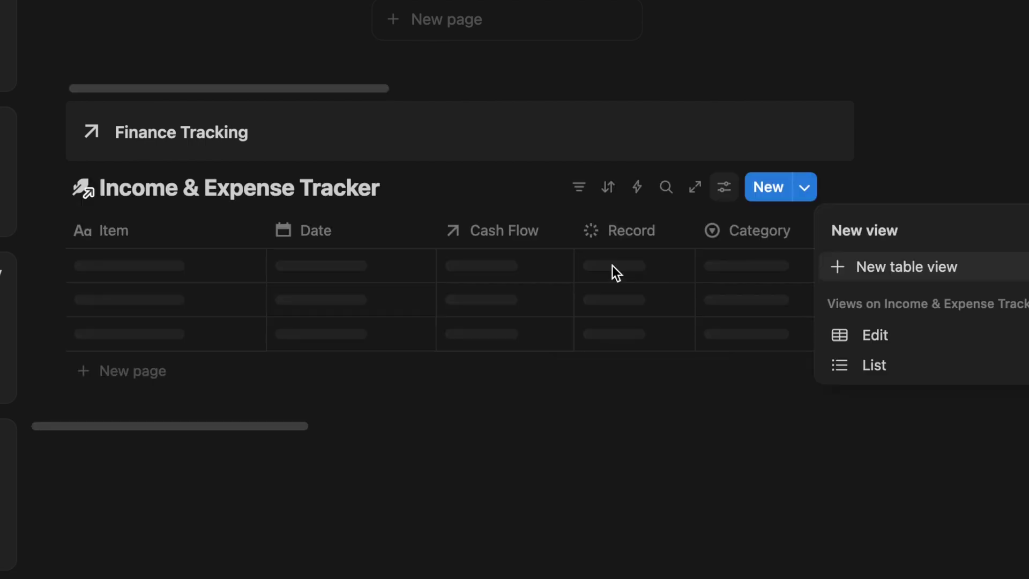
pyautogui.press('Escape')
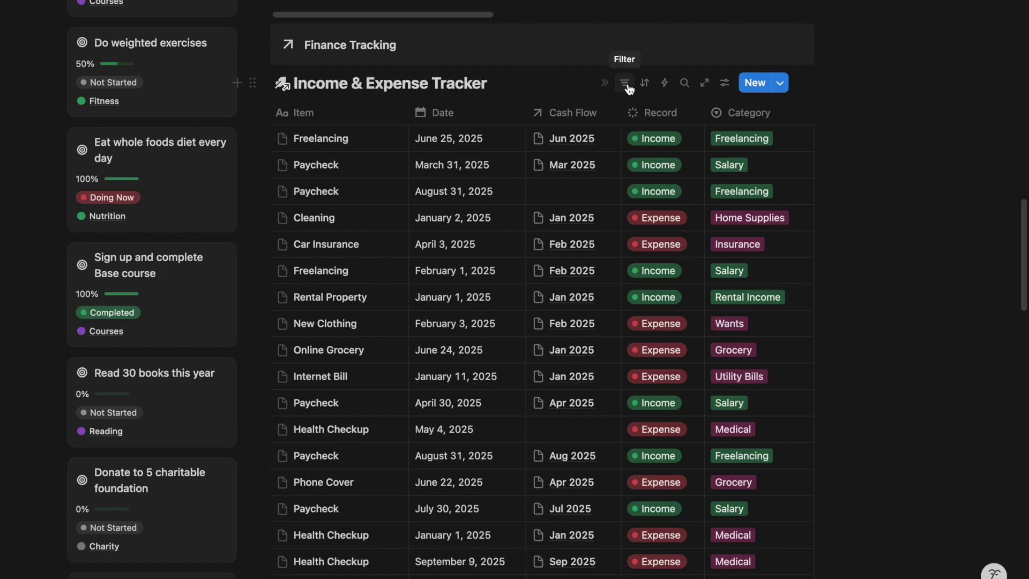
# Filter the tracker by Date to this month, then hide the filter bar
pyautogui.click(625, 84)
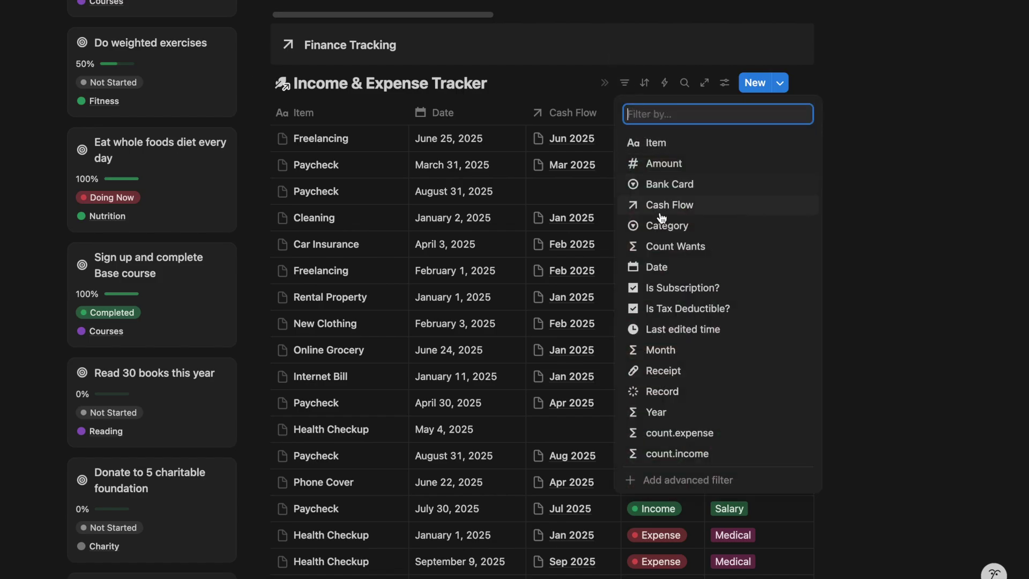
pyautogui.click(667, 267)
pyautogui.click(425, 163)
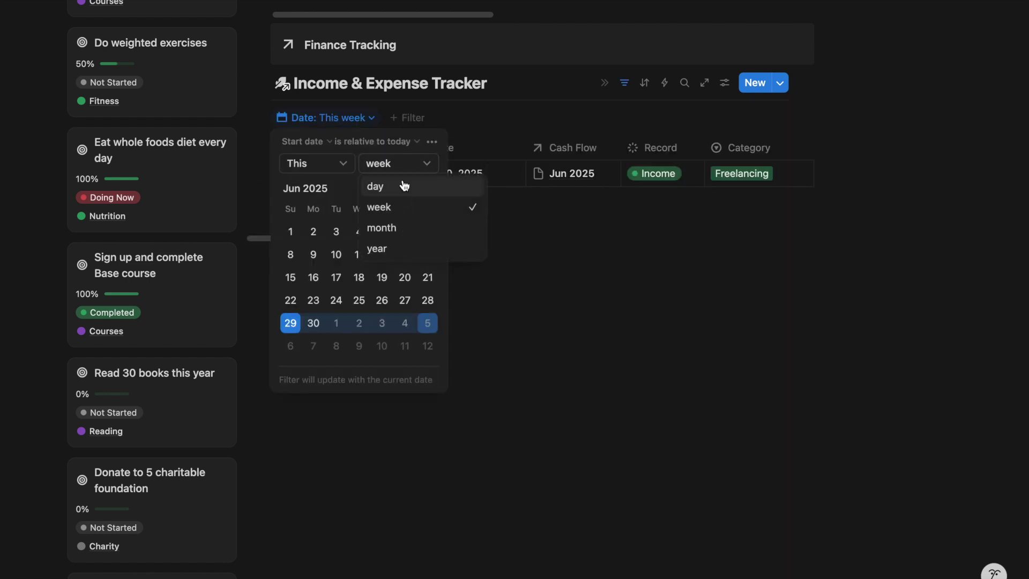
pyautogui.click(409, 230)
pyautogui.click(548, 332)
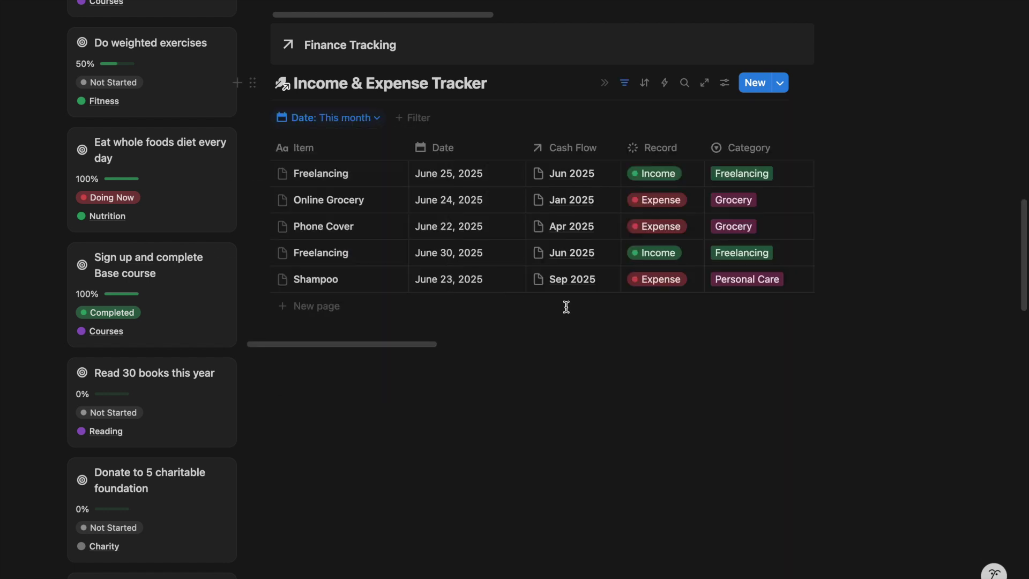
pyautogui.click(626, 86)
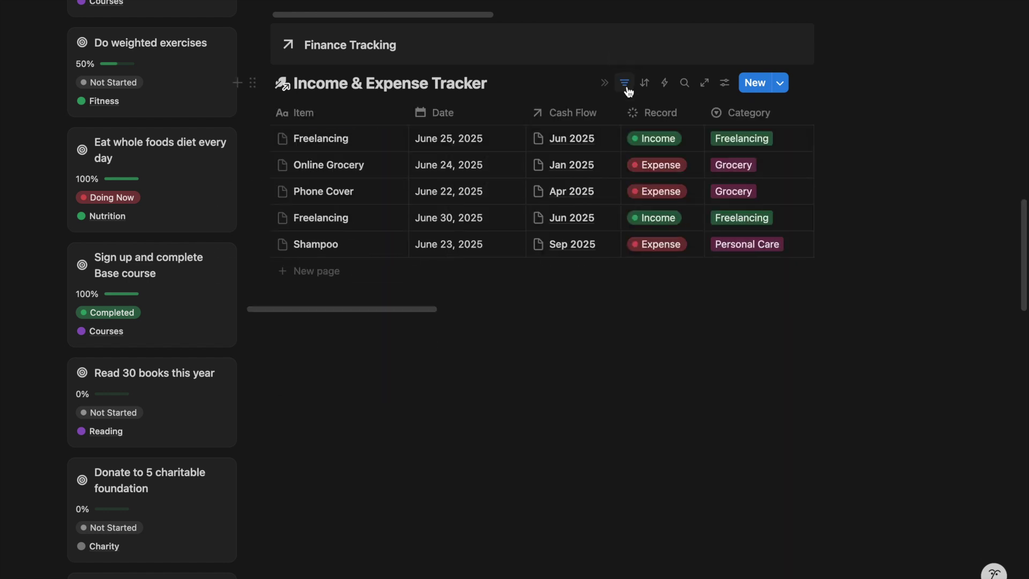
# Group entries by Record with summed Amount per group: Expense $321.00, Income $11,020.00
pyautogui.click(728, 85)
pyautogui.click(845, 248)
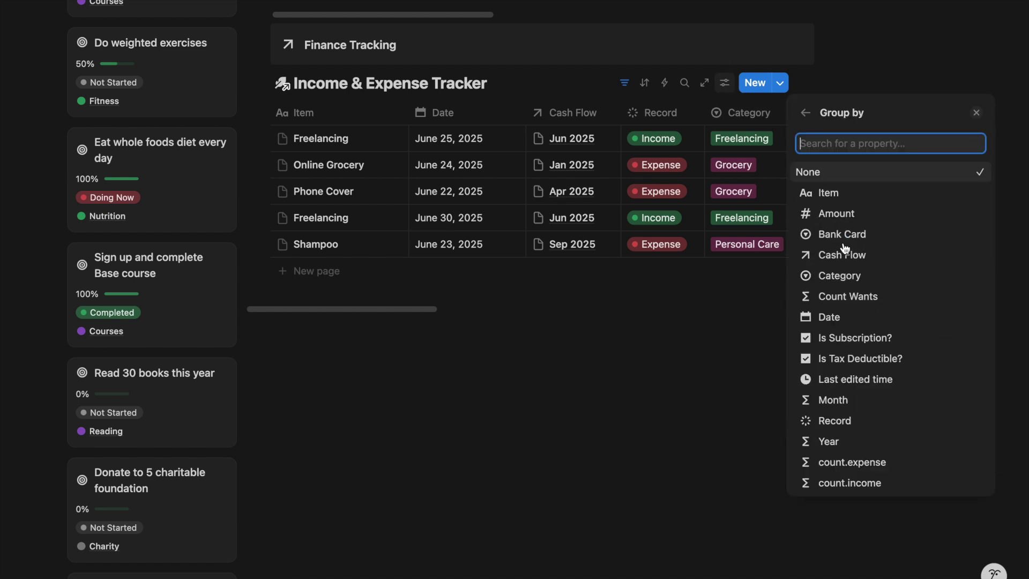
pyautogui.click(836, 421)
pyautogui.click(379, 117)
pyautogui.moveTo(421, 181)
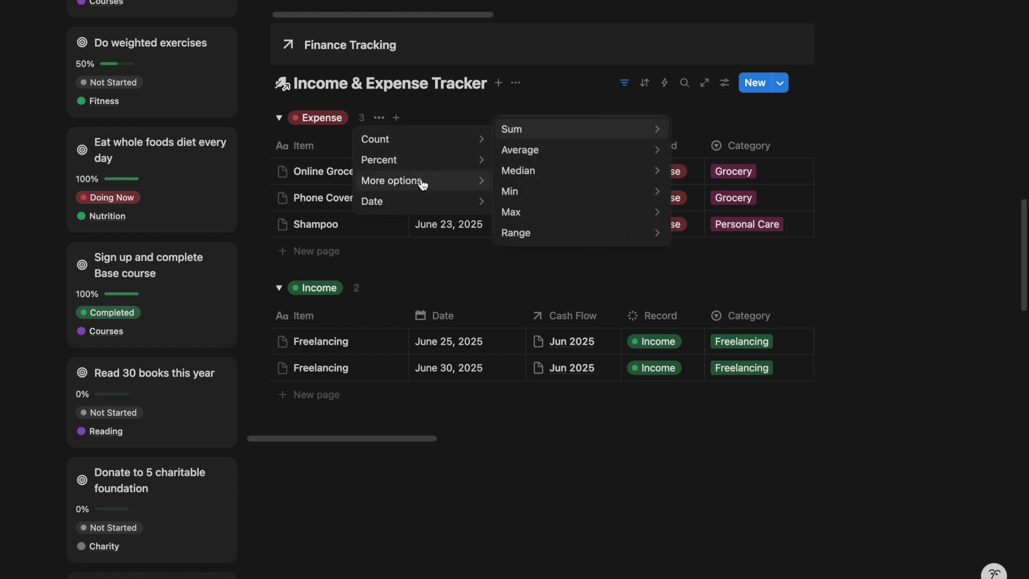
pyautogui.moveTo(621, 137)
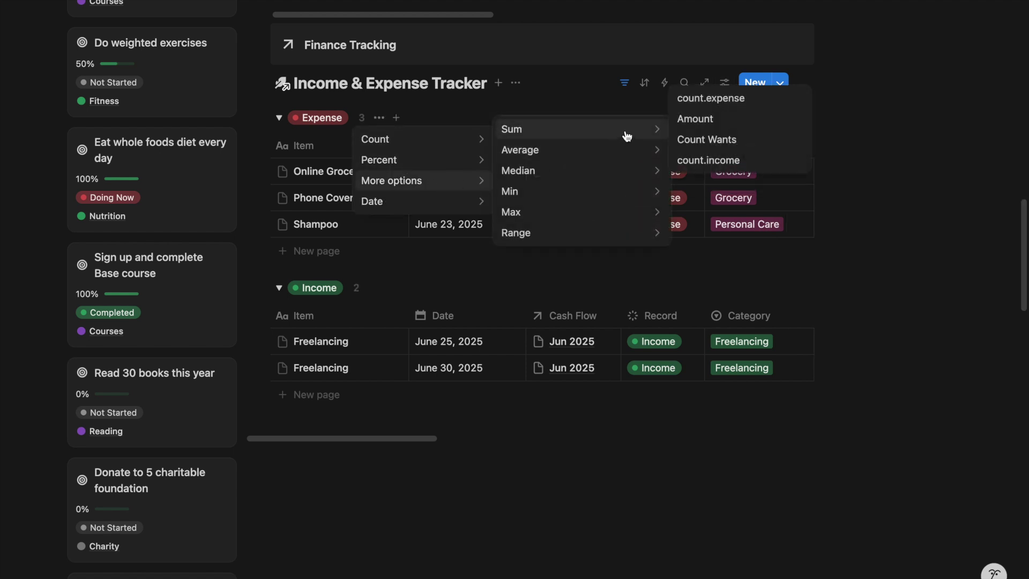
pyautogui.click(693, 119)
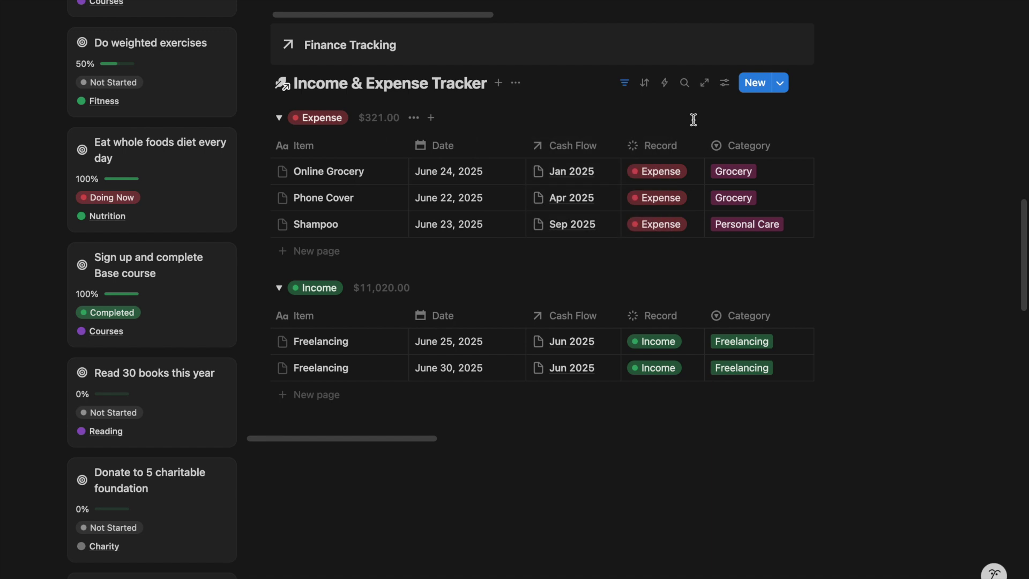
pyautogui.click(515, 83)
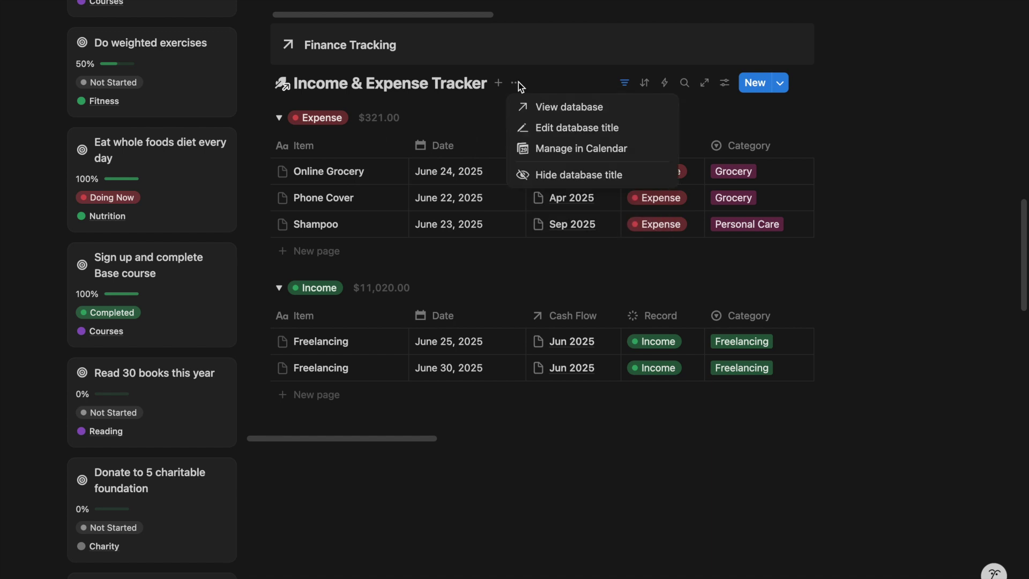
# Hide the database title and duplicate the Edit view as 'past'
pyautogui.click(536, 177)
pyautogui.click(298, 84)
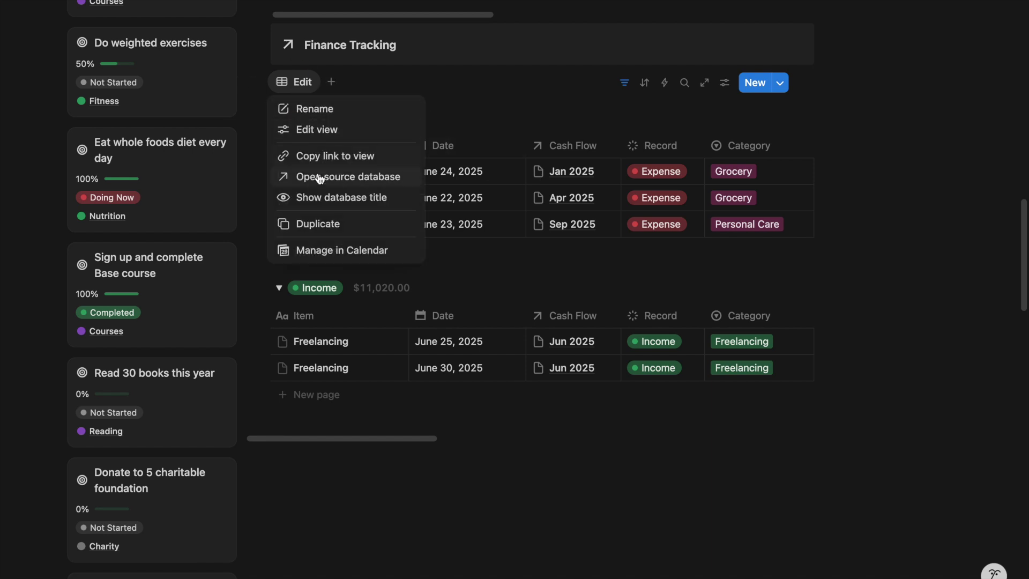
pyautogui.click(318, 223)
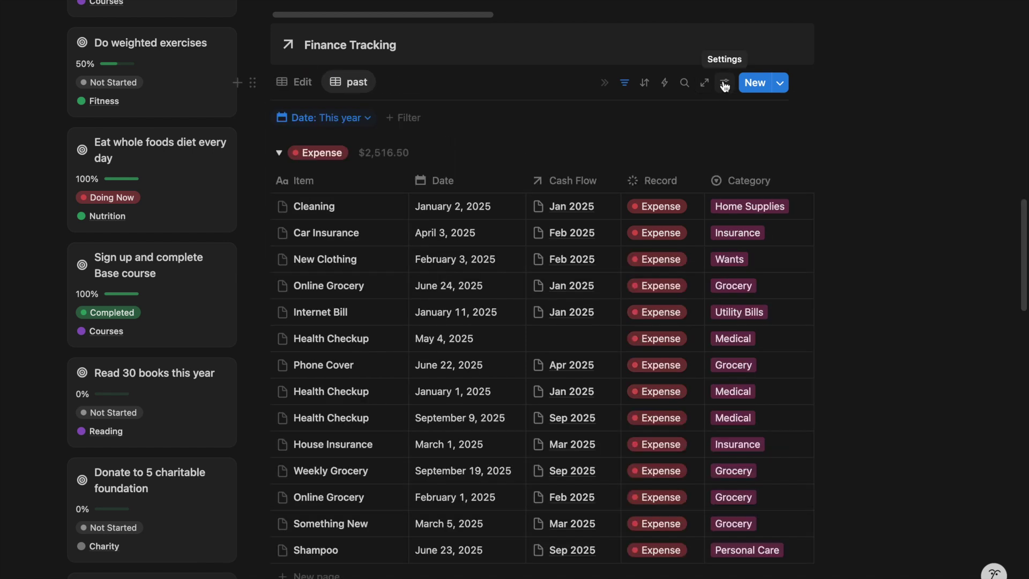
# Group the past view by Date, using monthly intervals
pyautogui.click(724, 83)
pyautogui.click(841, 249)
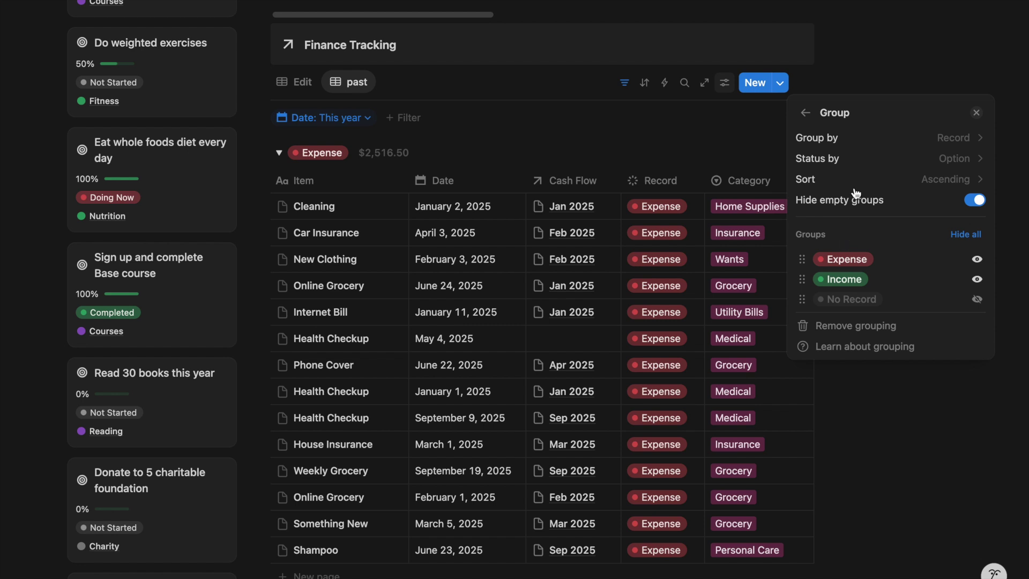
pyautogui.click(873, 140)
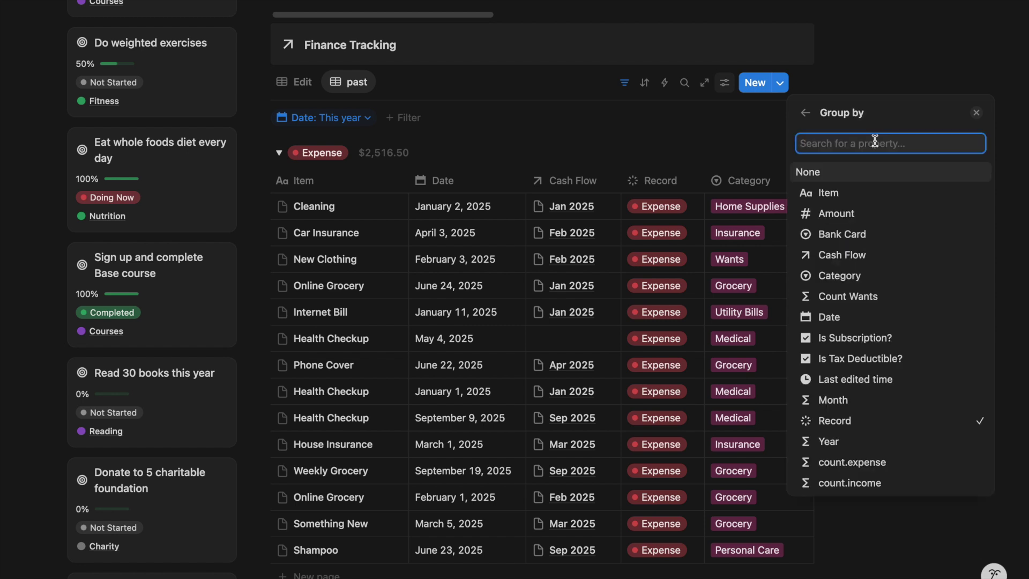
pyautogui.click(843, 317)
pyautogui.click(950, 160)
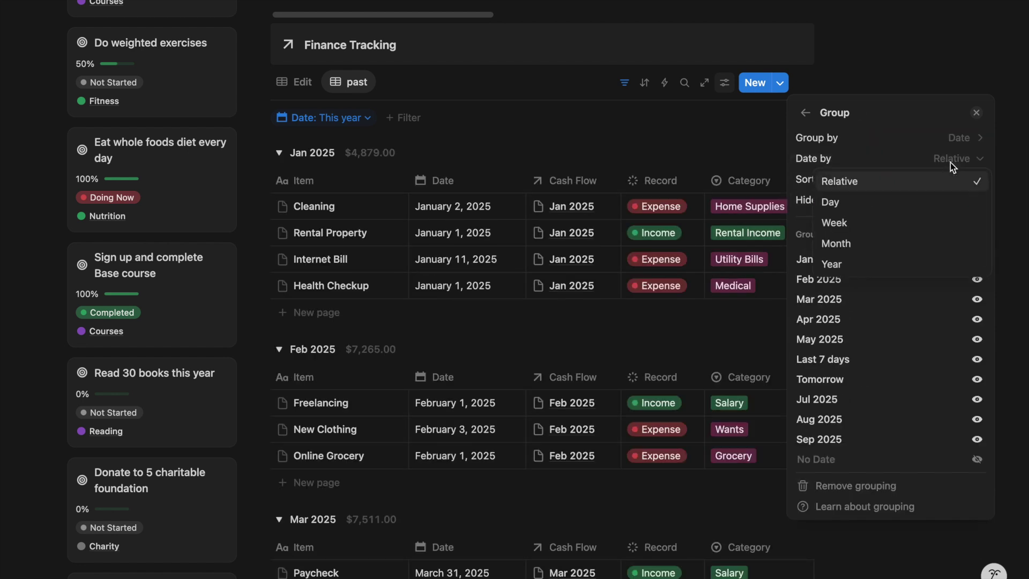
pyautogui.click(889, 246)
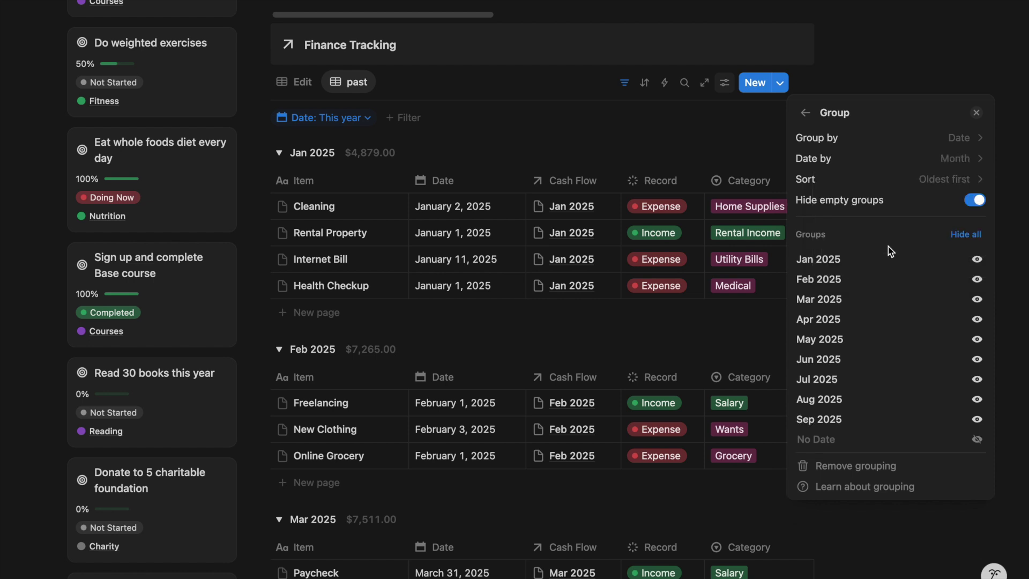
pyautogui.click(571, 155)
# Collapse the Jan, Feb, Mar, Apr and May 2025 groups
pyautogui.click(279, 153)
pyautogui.click(279, 183)
pyautogui.click(279, 213)
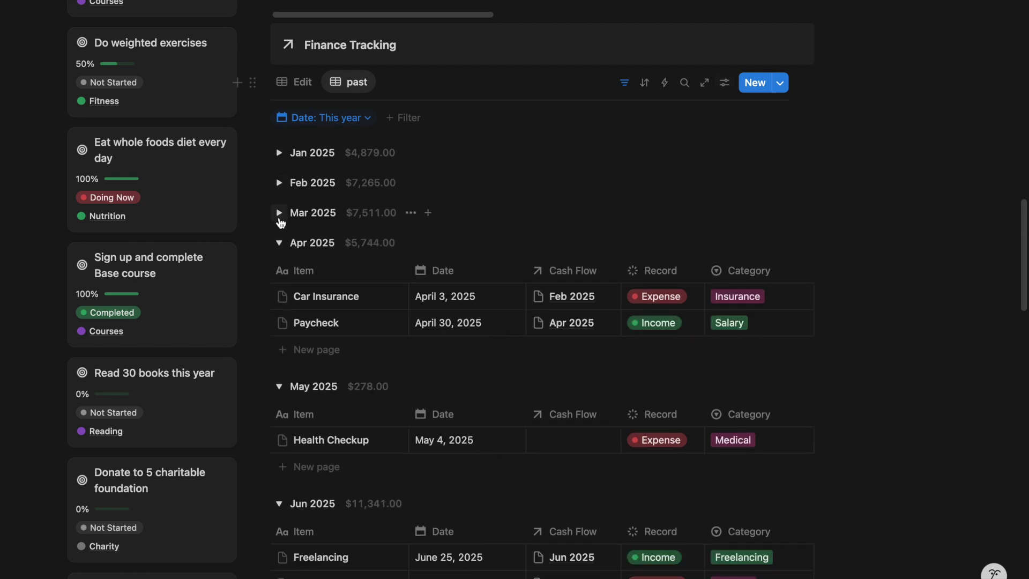
pyautogui.click(279, 242)
pyautogui.click(279, 272)
# Total each month by summed count.income, e.g. Jun 2025 showing $11,020.00
pyautogui.click(367, 156)
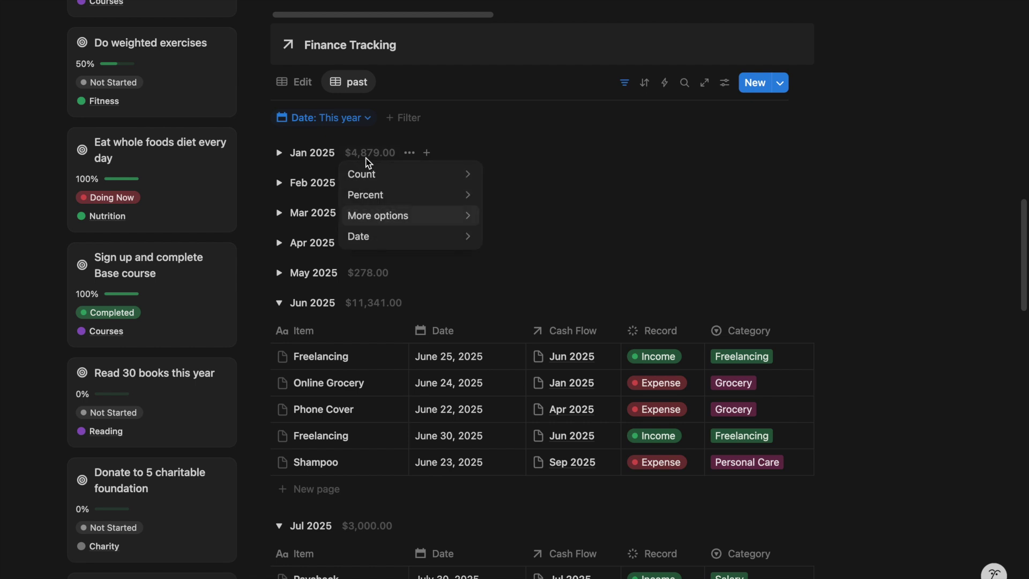
pyautogui.moveTo(437, 217)
pyautogui.moveTo(543, 206)
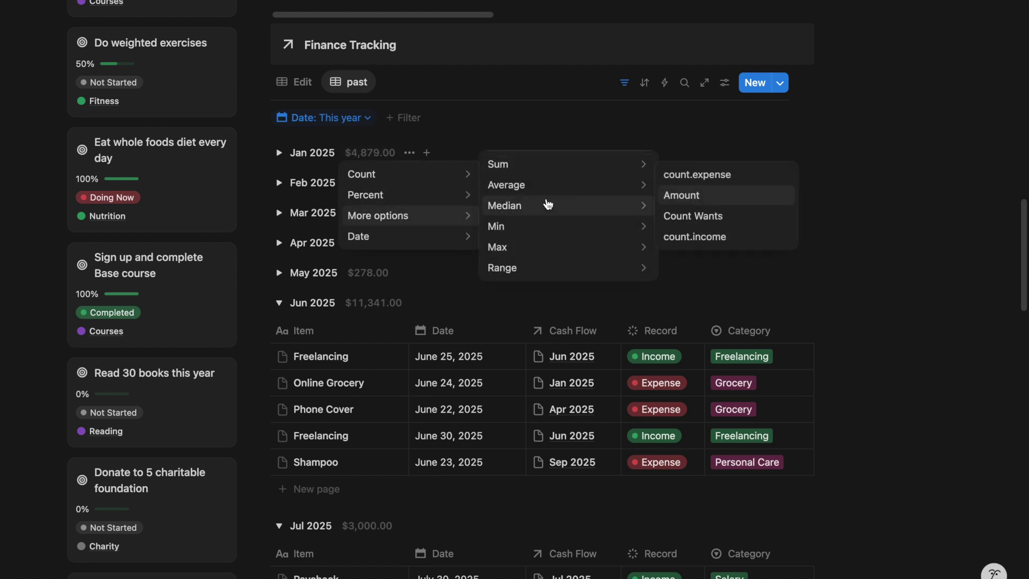
pyautogui.moveTo(578, 165)
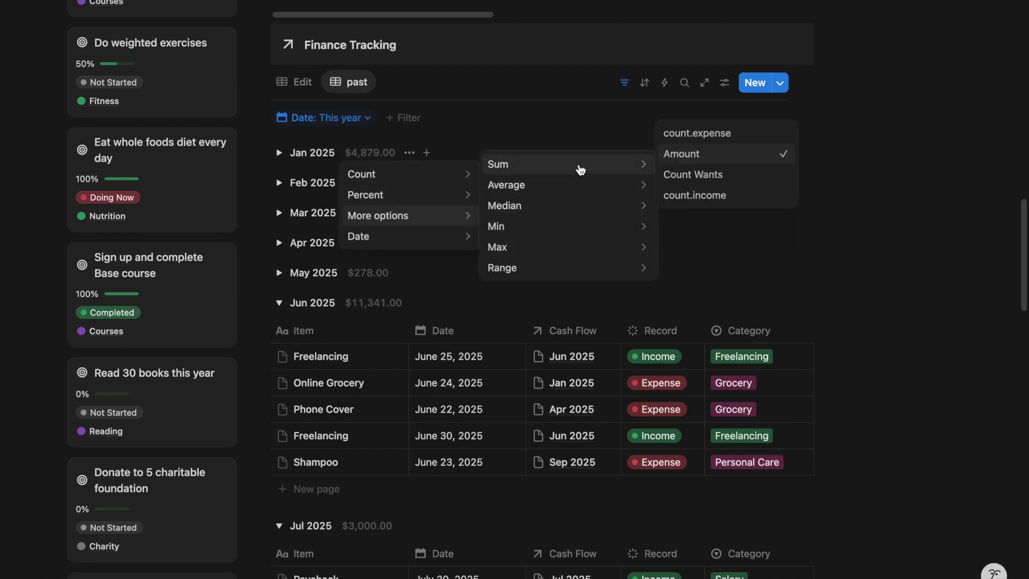
pyautogui.click(705, 133)
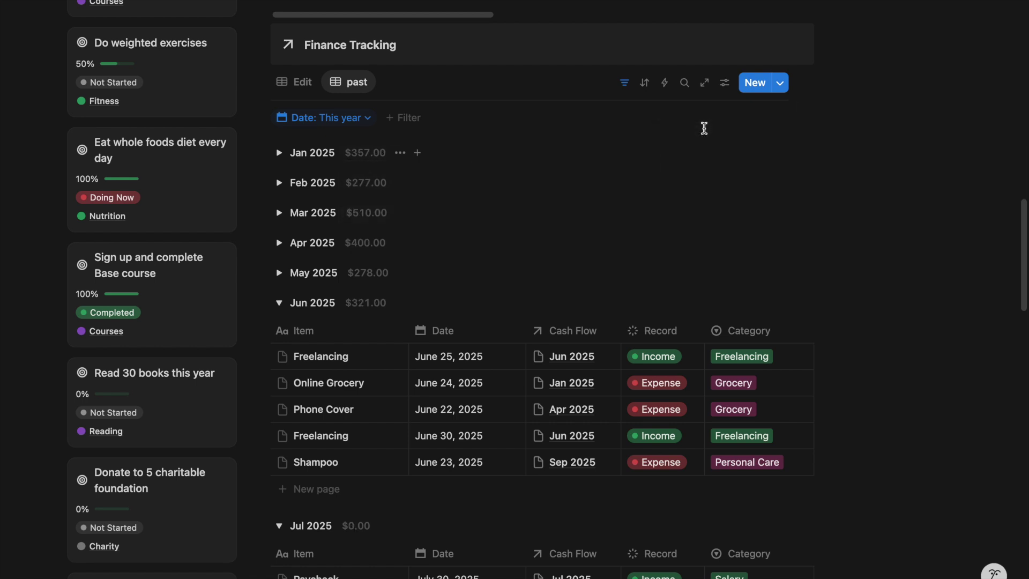
pyautogui.click(373, 155)
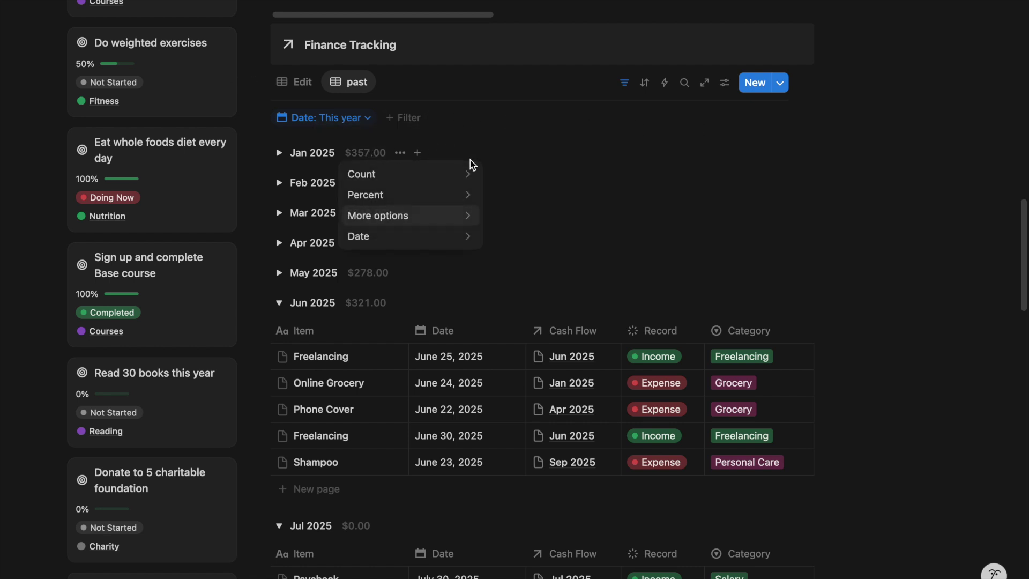
pyautogui.moveTo(469, 224)
pyautogui.moveTo(615, 165)
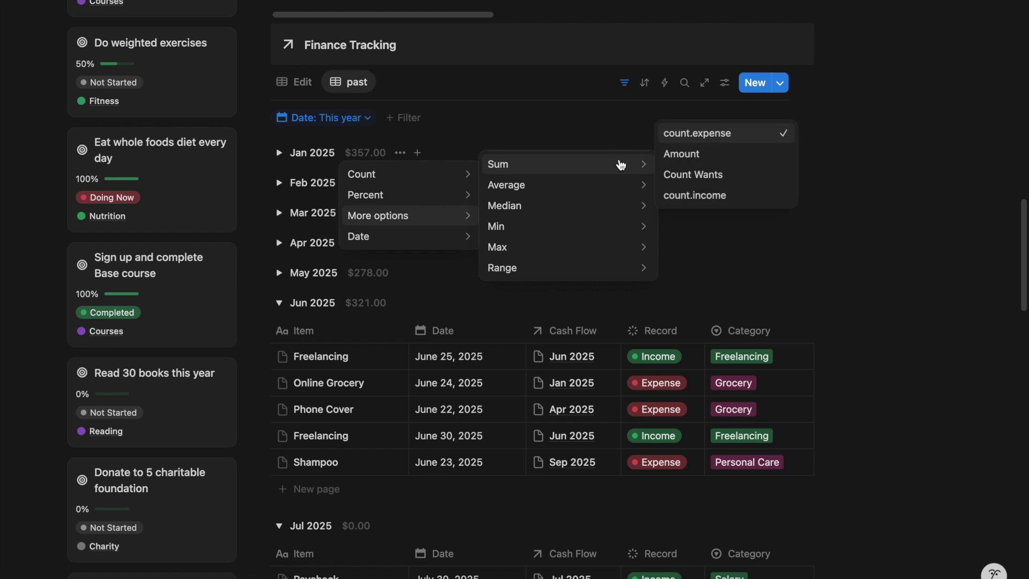
pyautogui.click(715, 205)
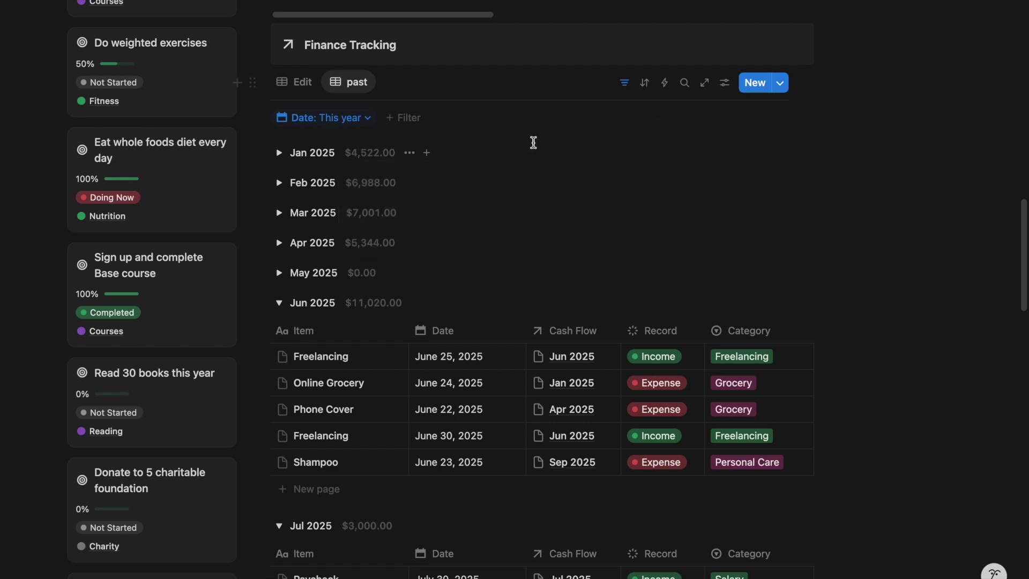
pyautogui.click(391, 155)
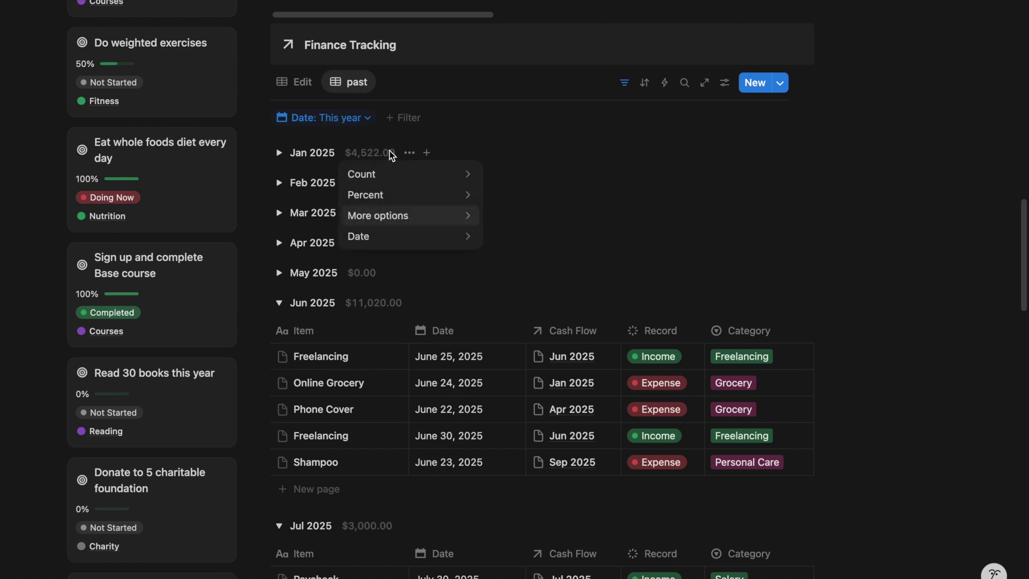
pyautogui.click(390, 155)
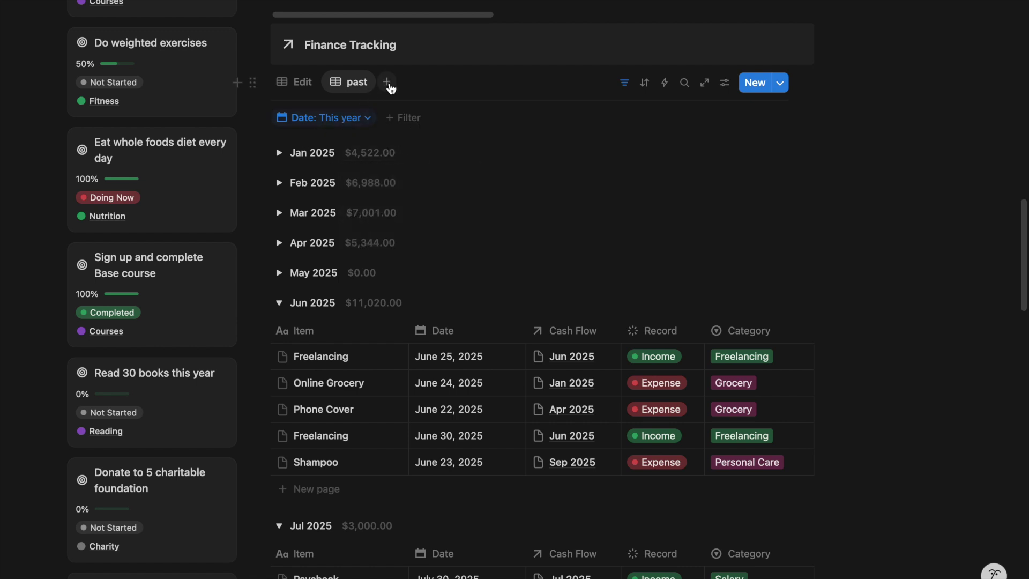
# Add a new Finance Tracking view linked to the Cash Flow database
pyautogui.click(388, 84)
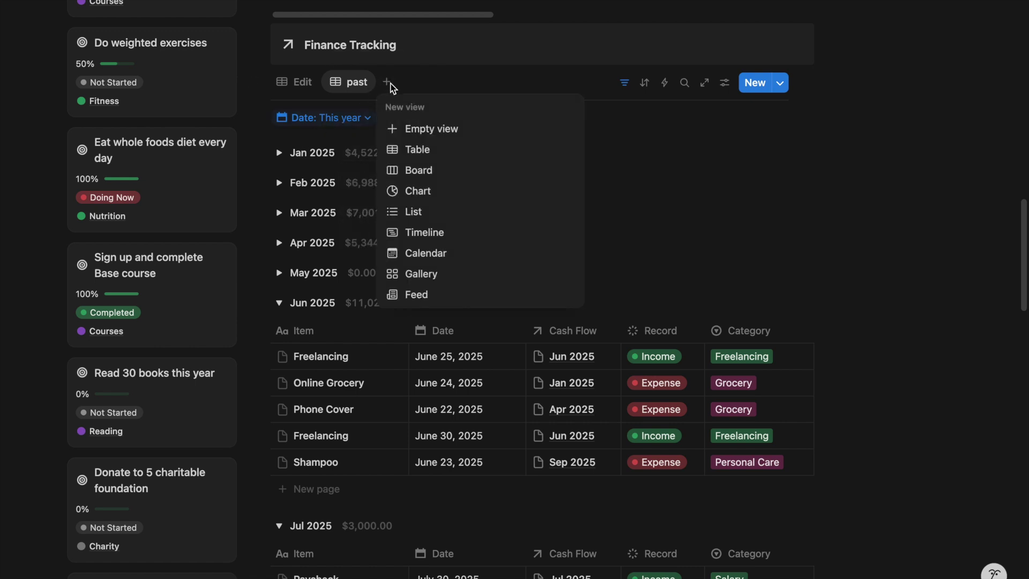
pyautogui.click(423, 131)
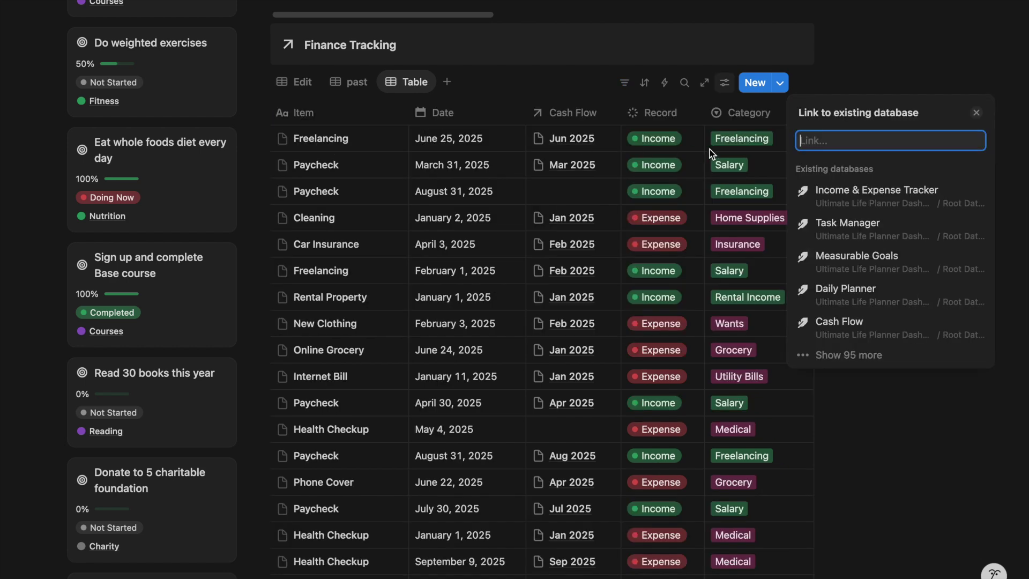
pyautogui.click(844, 321)
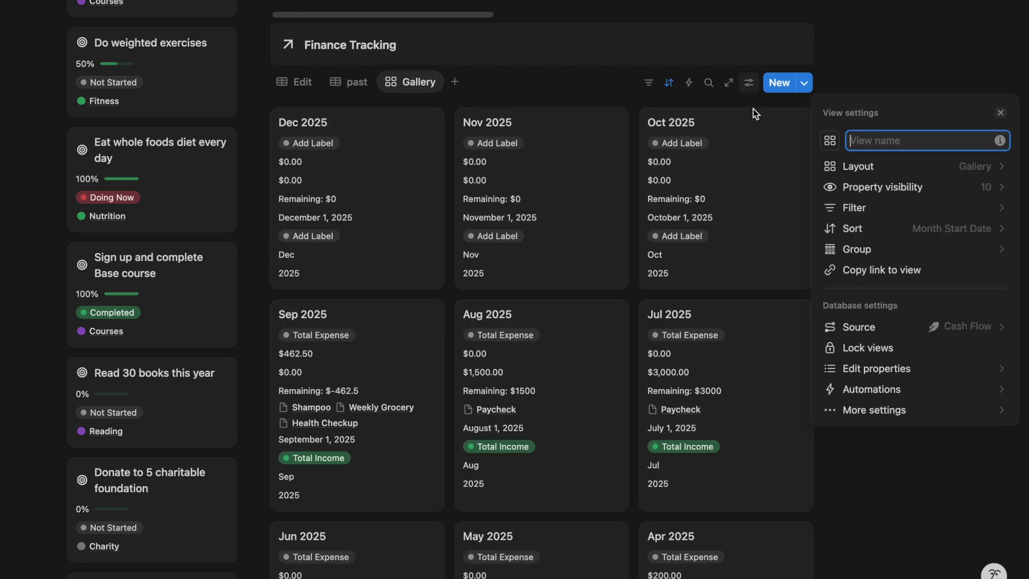
pyautogui.click(753, 93)
pyautogui.click(753, 87)
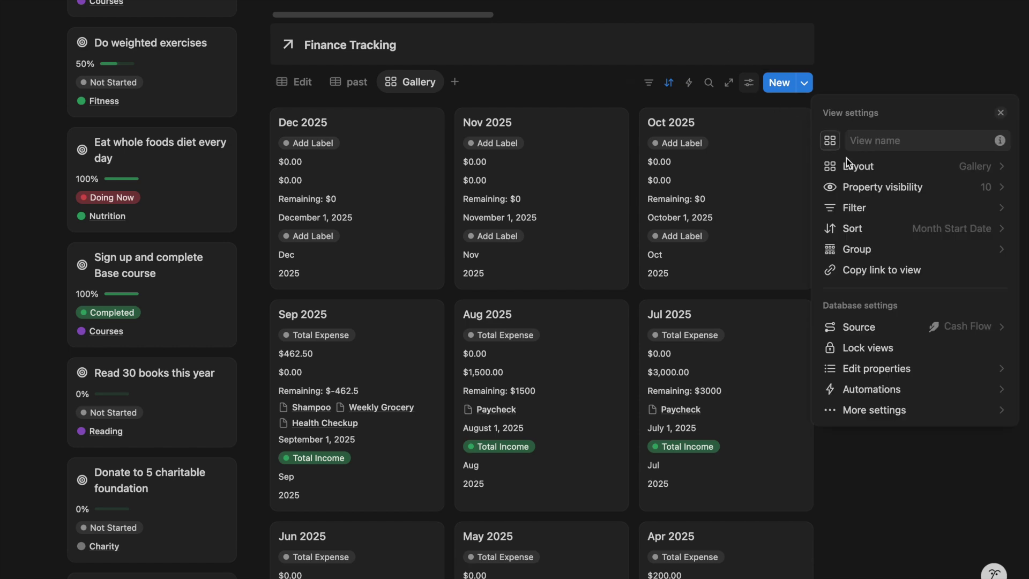
# Show only expense, income, Remaining and Month Start Date fields, Month Start Date under the name
pyautogui.click(876, 187)
pyautogui.click(987, 173)
pyautogui.click(998, 238)
pyautogui.click(997, 259)
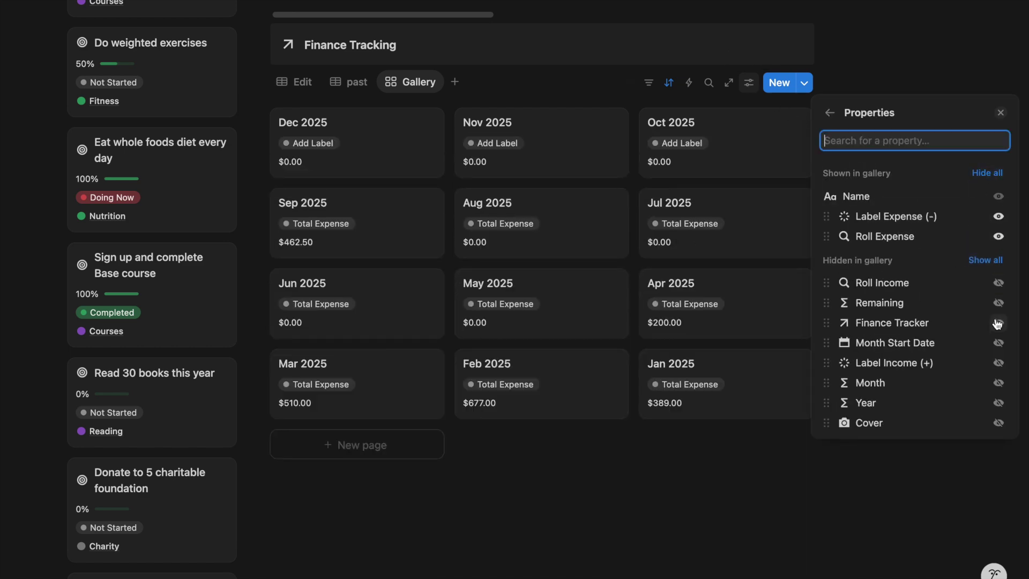
pyautogui.click(998, 282)
pyautogui.click(998, 363)
pyautogui.click(997, 322)
pyautogui.click(997, 363)
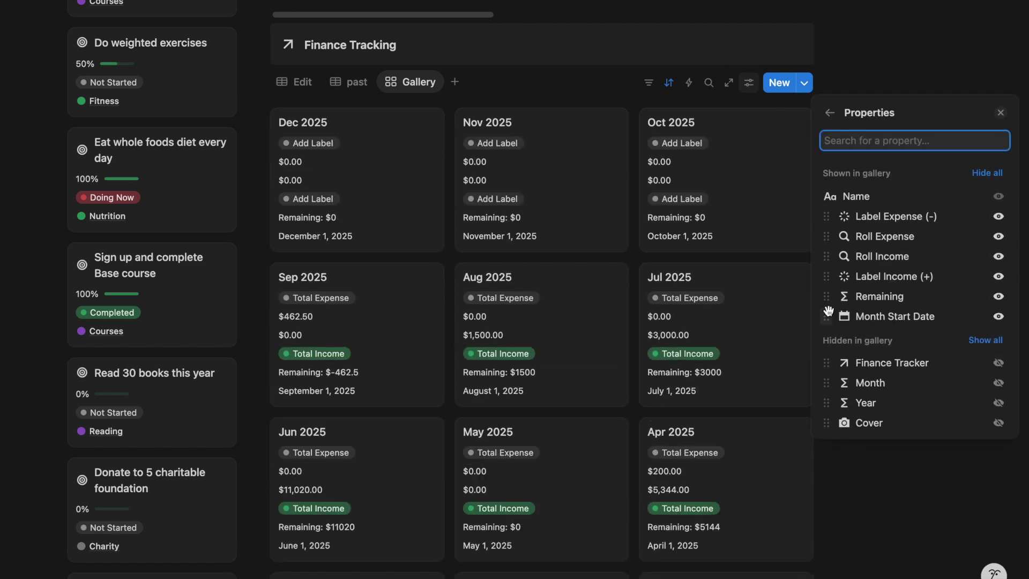
pyautogui.moveTo(827, 312); pyautogui.dragTo(843, 217)
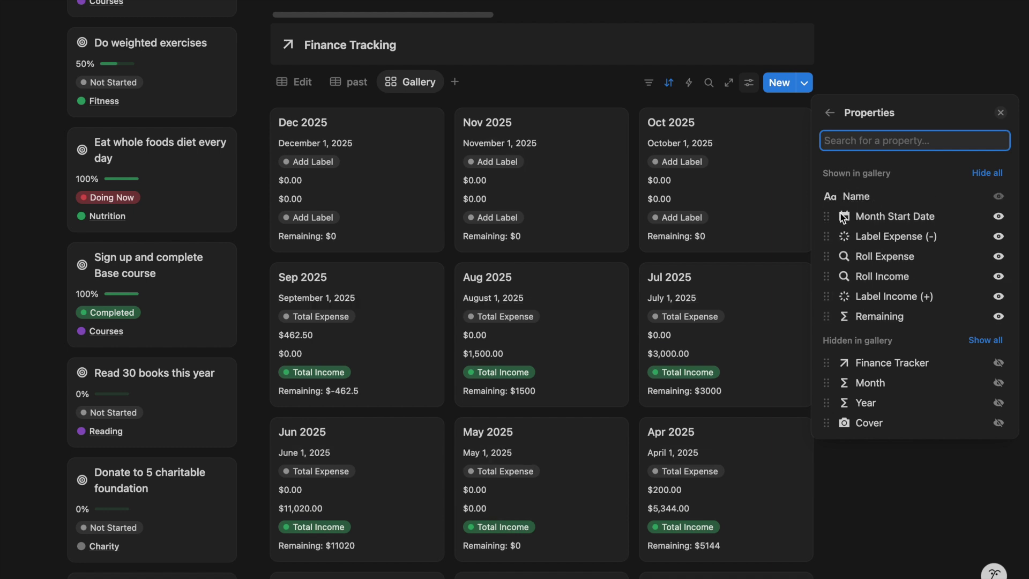
pyautogui.moveTo(829, 270); pyautogui.dragTo(829, 289)
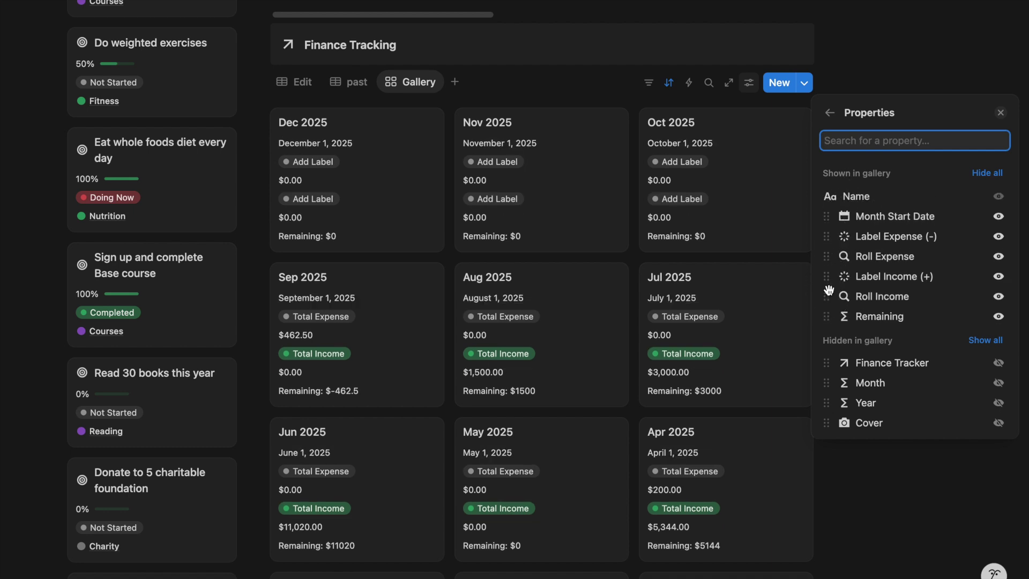
pyautogui.click(829, 113)
pyautogui.click(773, 129)
# Set the Nov card's labels to Total Expense and Total Income
pyautogui.click(511, 160)
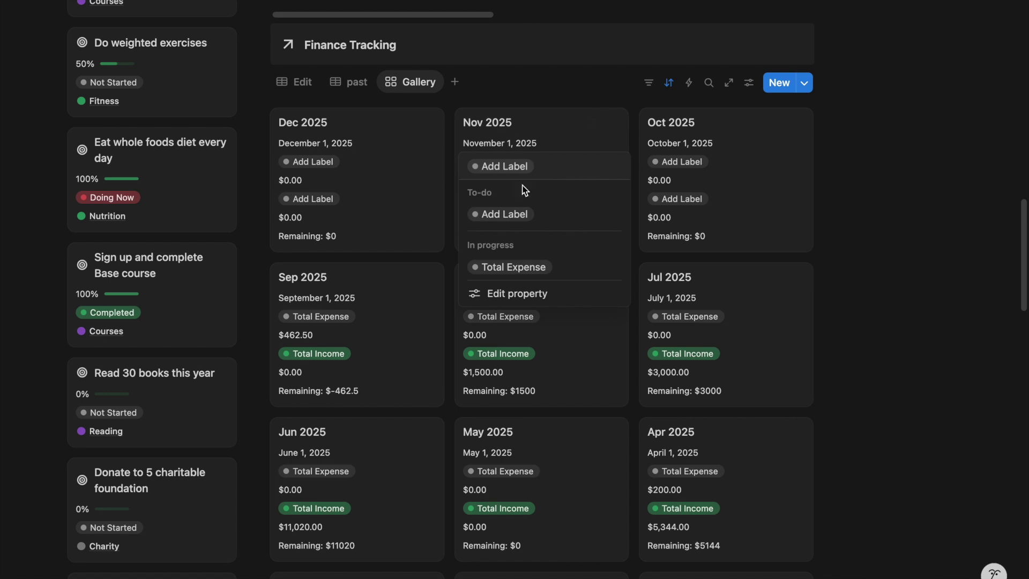
pyautogui.click(524, 267)
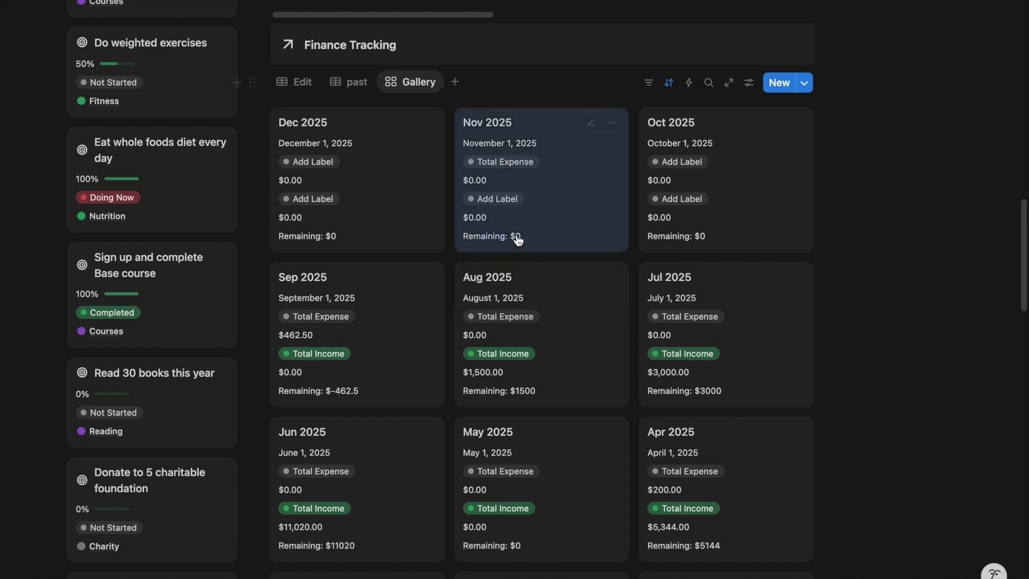
pyautogui.click(508, 200)
# Sort the monthly cards in ascending order, starting from Jan 2025
pyautogui.click(511, 299)
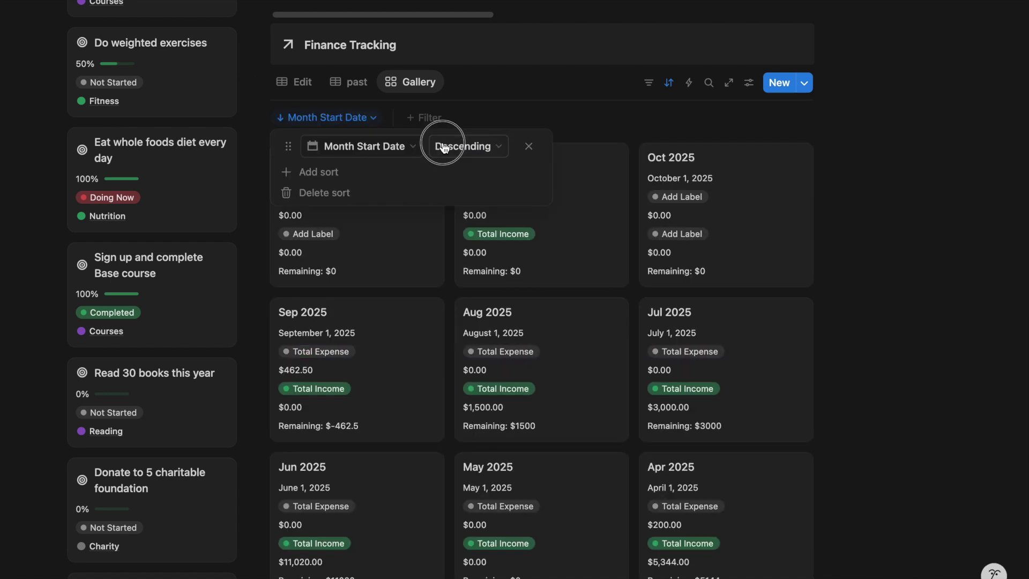
pyautogui.click(443, 148)
pyautogui.click(459, 171)
pyautogui.click(574, 108)
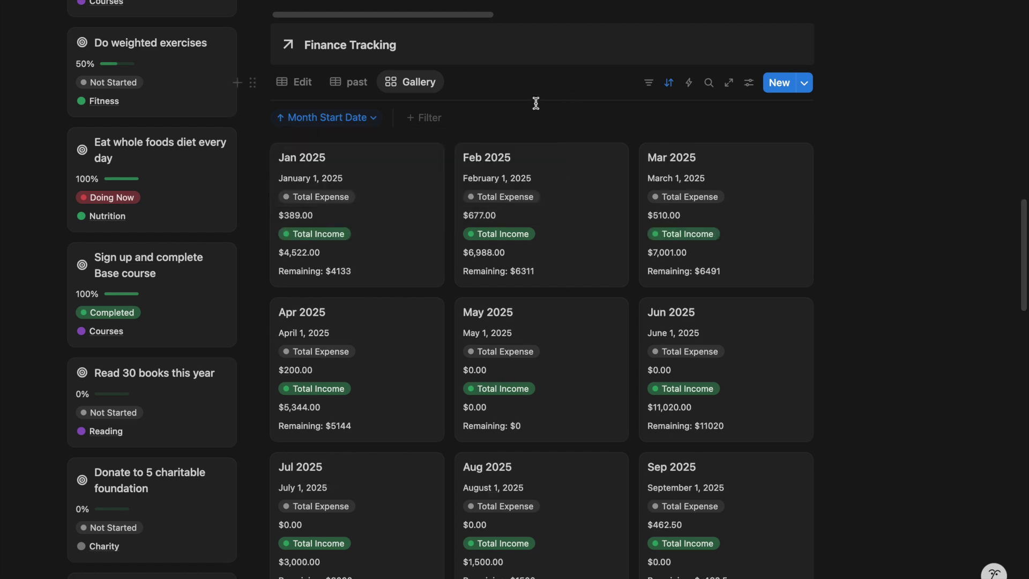
pyautogui.click(363, 81)
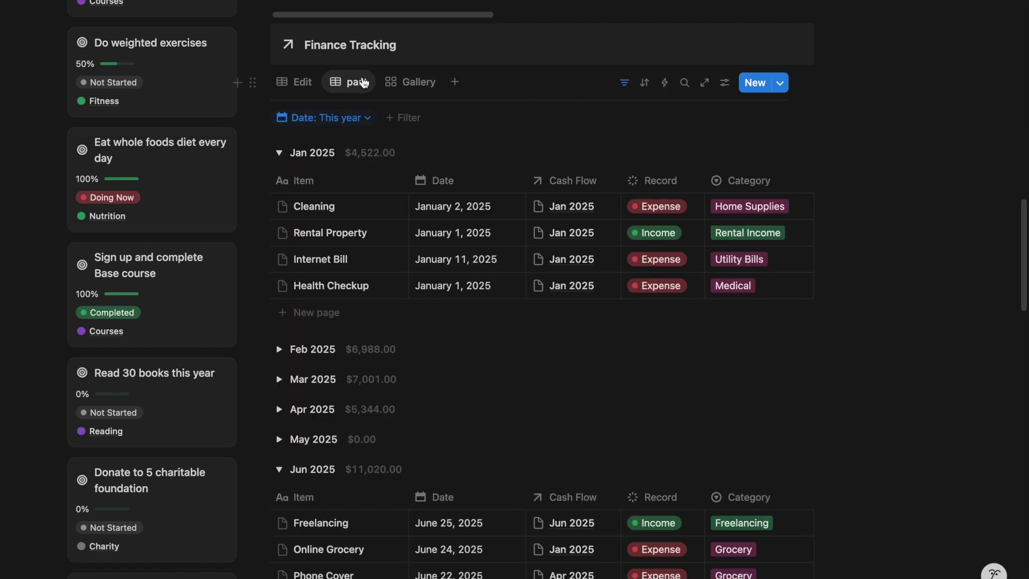
# Paste the Daily Habit Water Tracker link under Habit Tracking as a linked database view
pyautogui.click(301, 85)
pyautogui.click(349, 83)
pyautogui.click(397, 85)
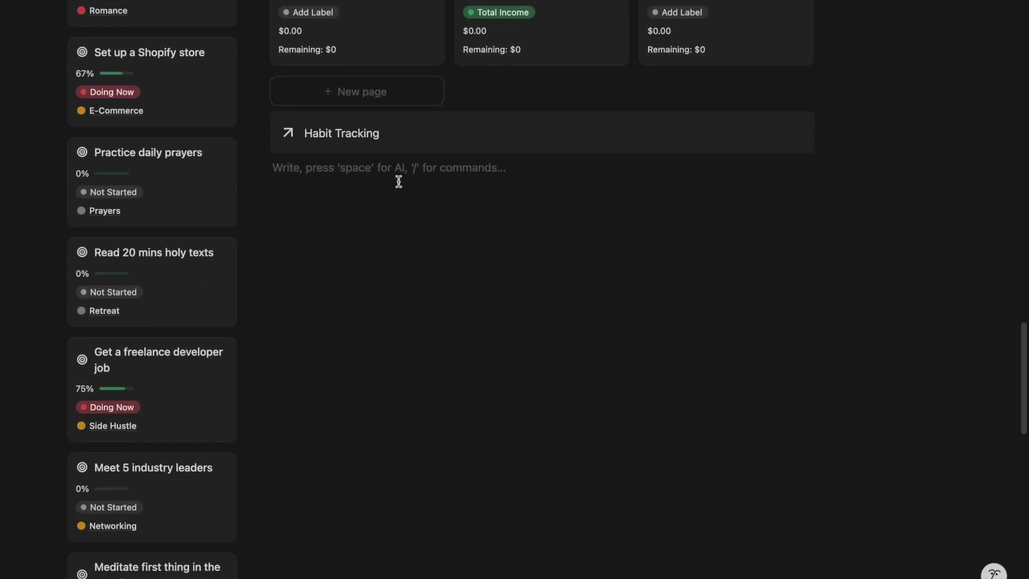
pyautogui.hotkey('ctrl', 'v')
pyautogui.click(660, 227)
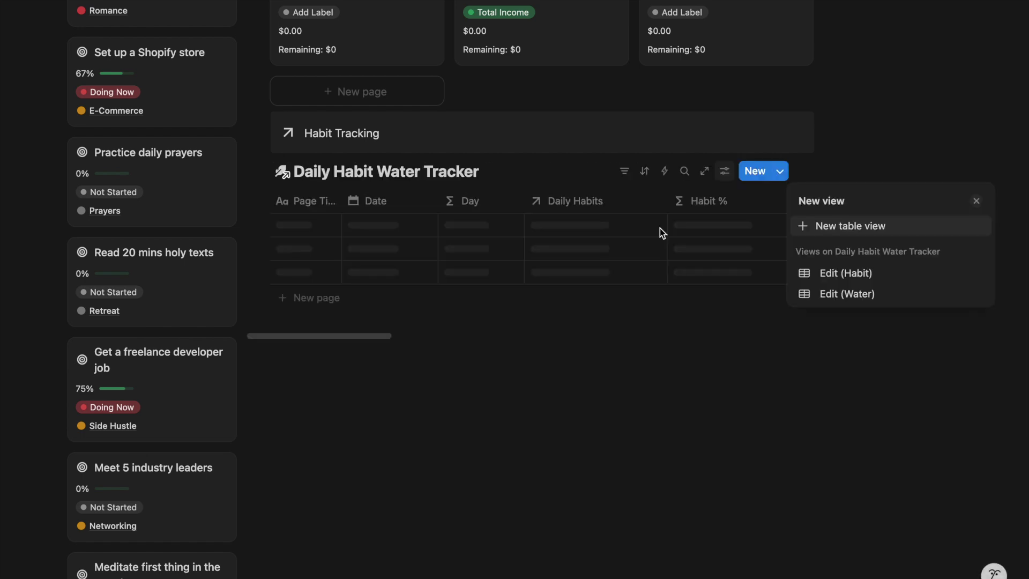
pyautogui.click(718, 197)
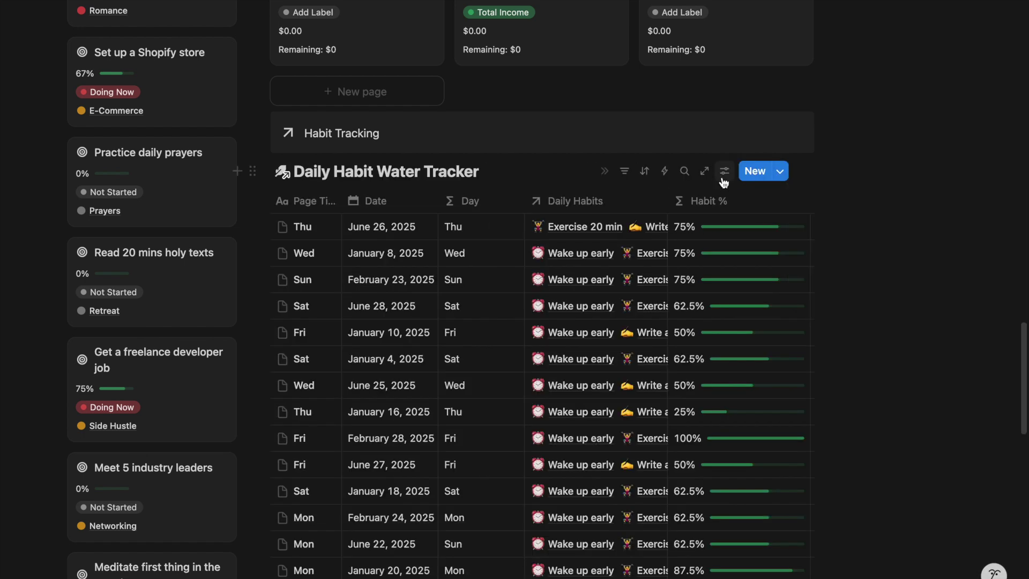
# Display the tracker as a Gallery with no card preview and Small cards
pyautogui.click(723, 171)
pyautogui.click(860, 256)
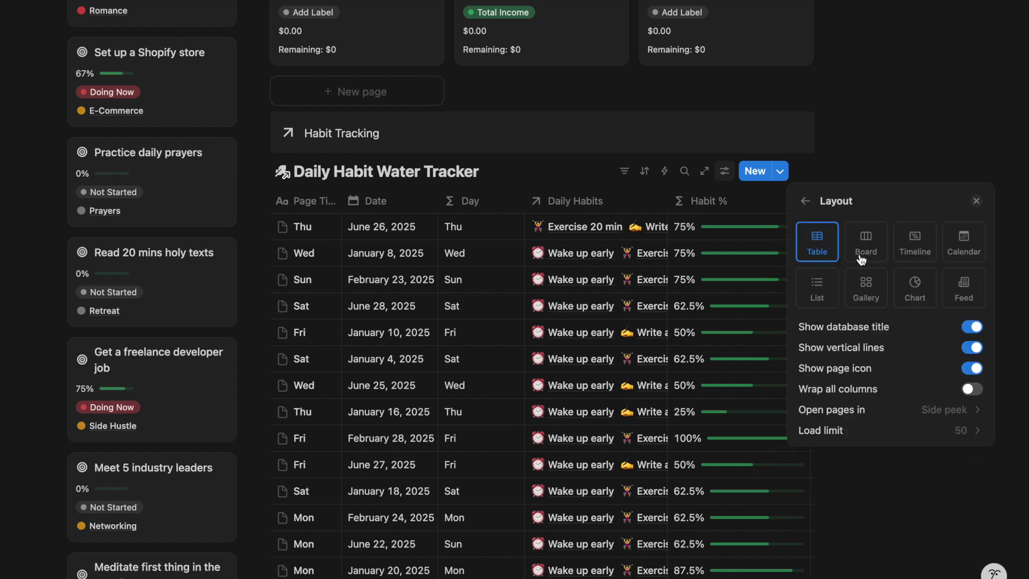
pyautogui.click(879, 288)
pyautogui.click(911, 347)
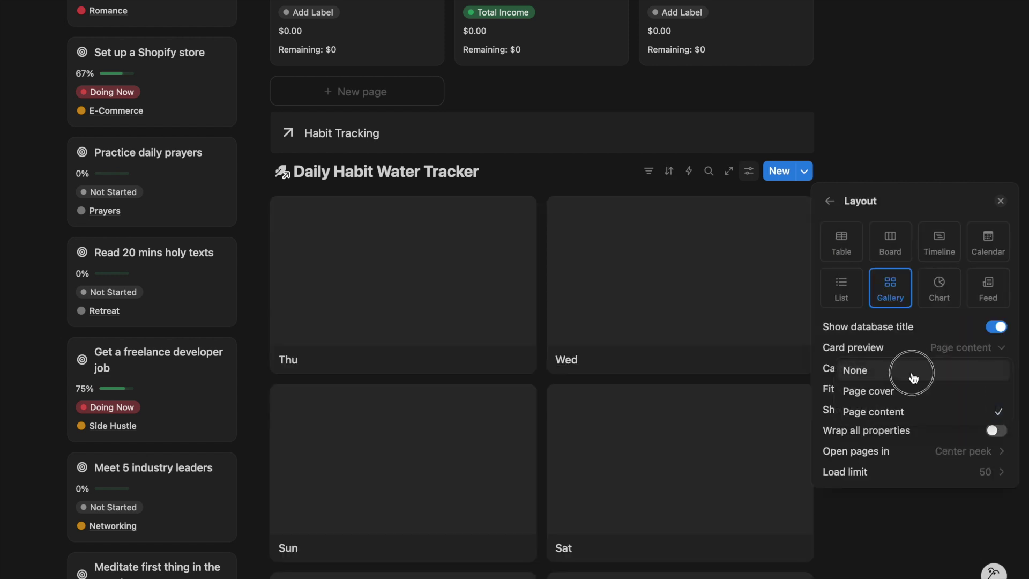
pyautogui.click(912, 369)
pyautogui.click(911, 368)
pyautogui.click(910, 388)
pyautogui.press('Escape')
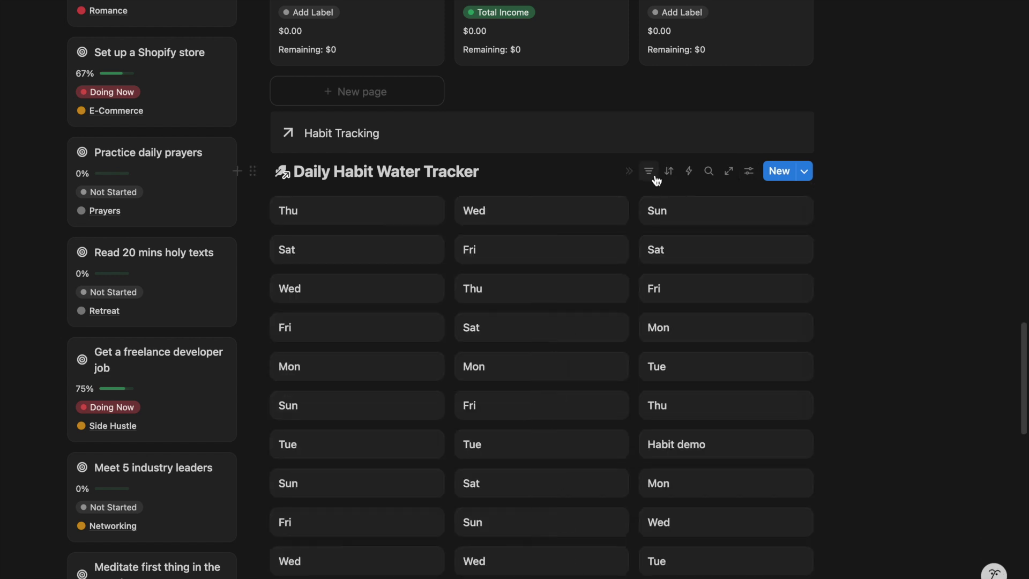
# Filter the cards by Date to This month
pyautogui.click(648, 171)
pyautogui.click(691, 343)
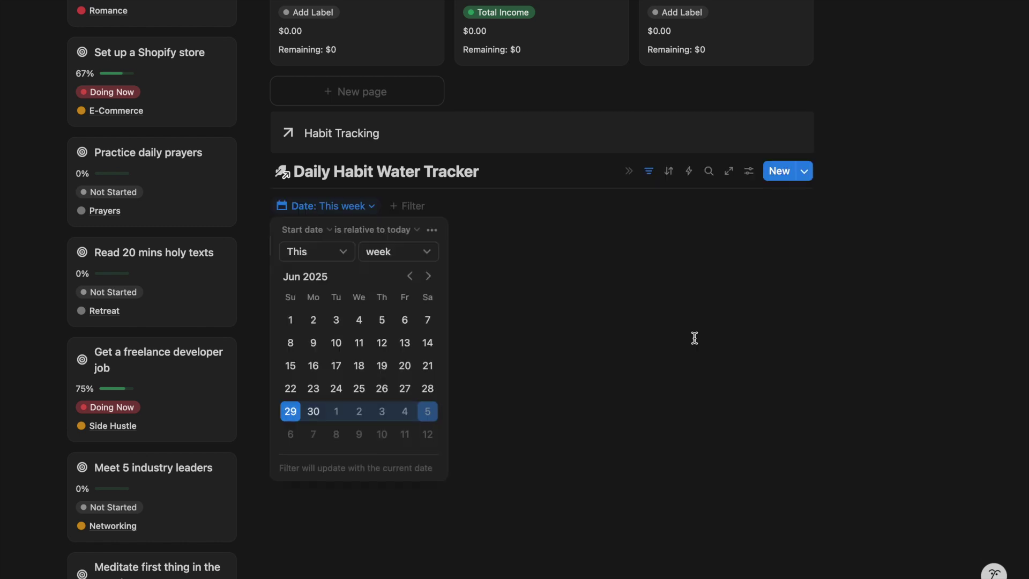
pyautogui.click(410, 256)
pyautogui.click(403, 316)
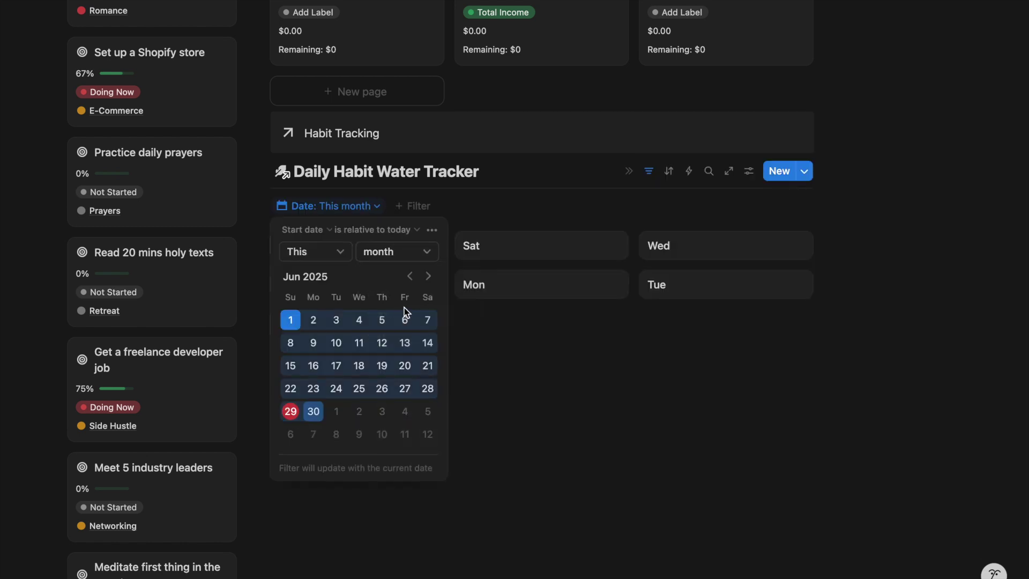
pyautogui.click(557, 218)
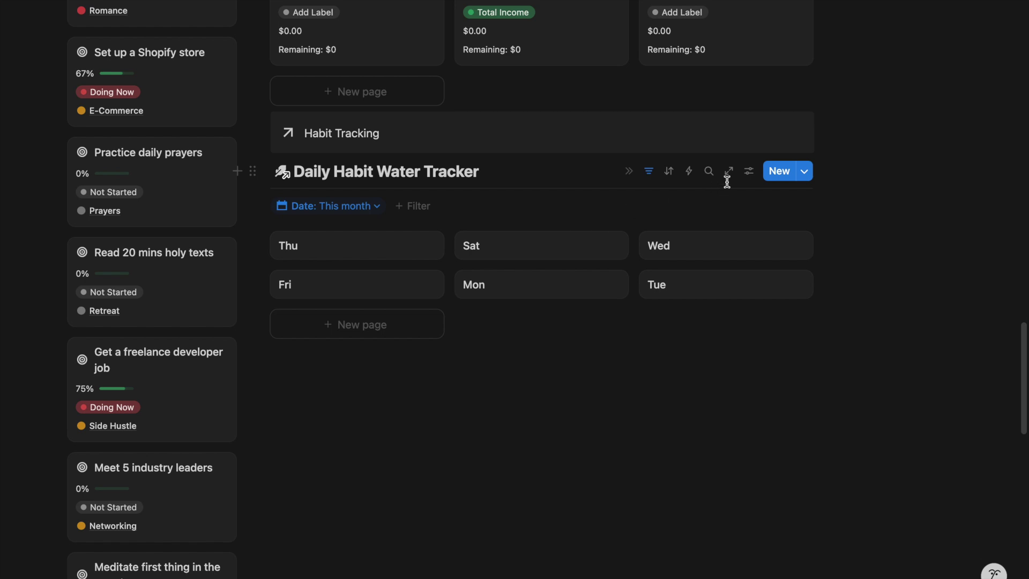
# Show Date, Daily Habits and Habit % on each gallery card
pyautogui.click(747, 173)
pyautogui.click(843, 276)
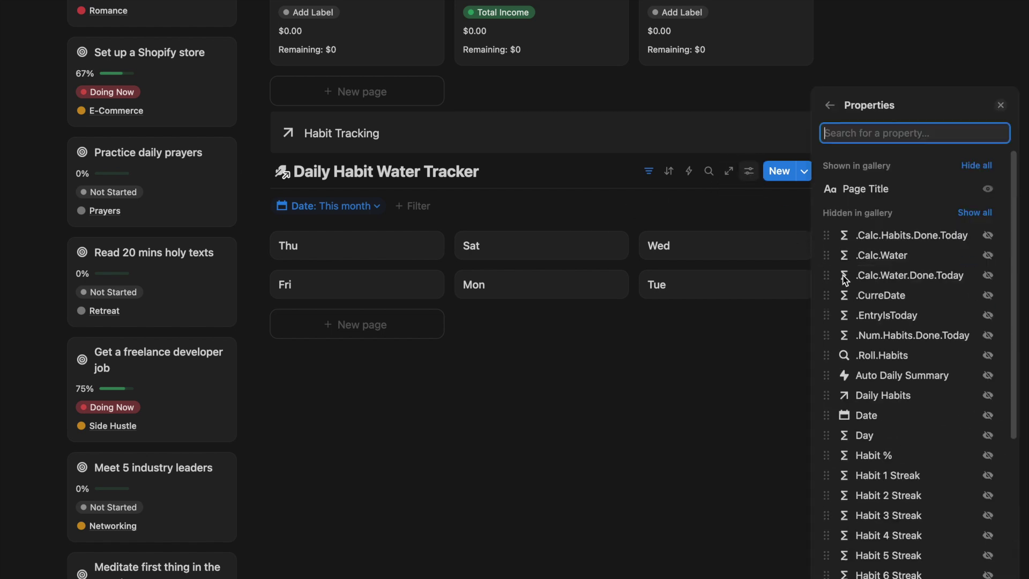
pyautogui.click(987, 420)
pyautogui.write('habit')
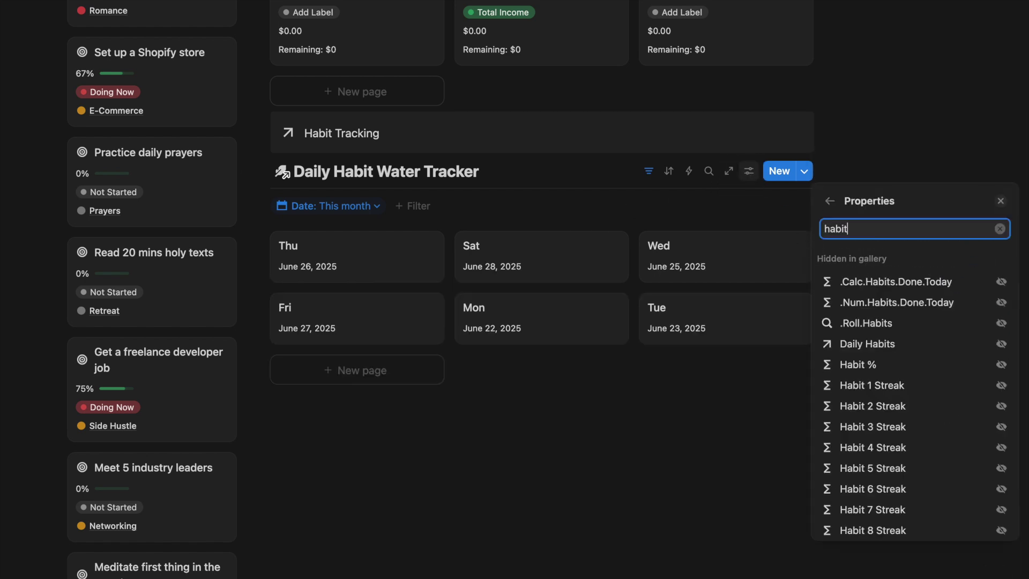
pyautogui.click(986, 365)
pyautogui.write('habit')
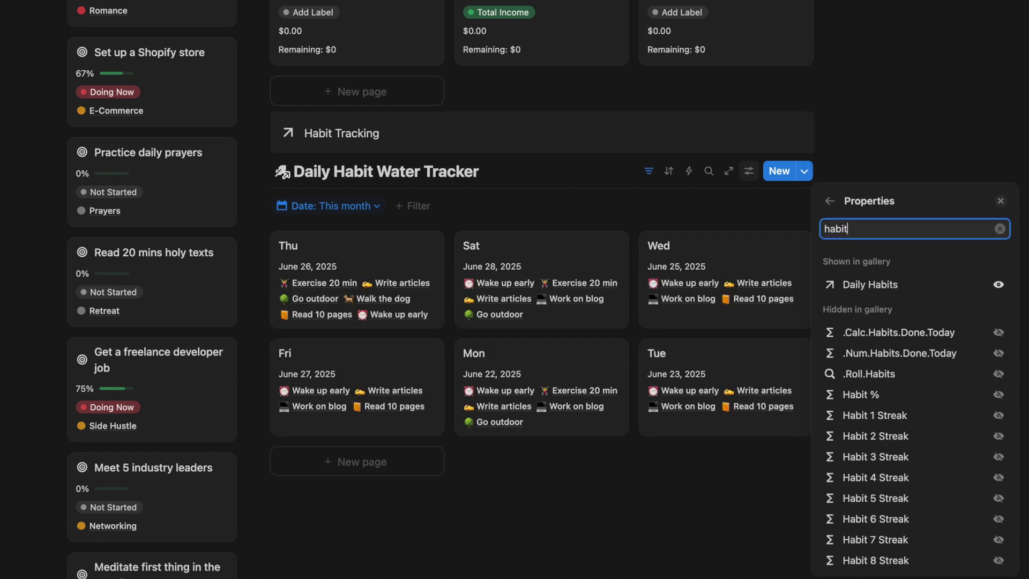
pyautogui.click(998, 394)
# Keep Wrap all properties on and sort the cards by Date ascending
pyautogui.click(828, 107)
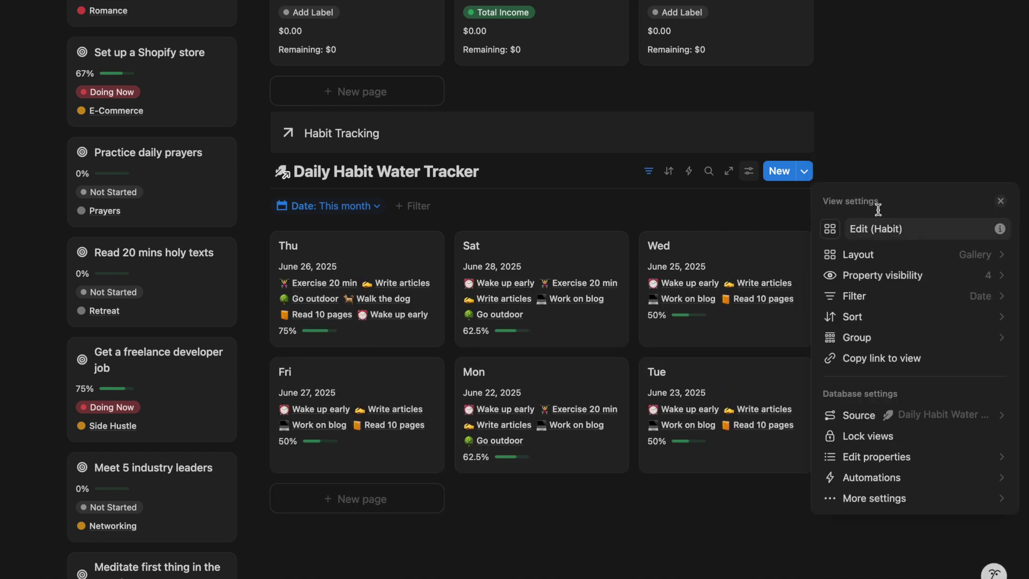
pyautogui.click(857, 188)
pyautogui.click(992, 410)
pyautogui.click(992, 410)
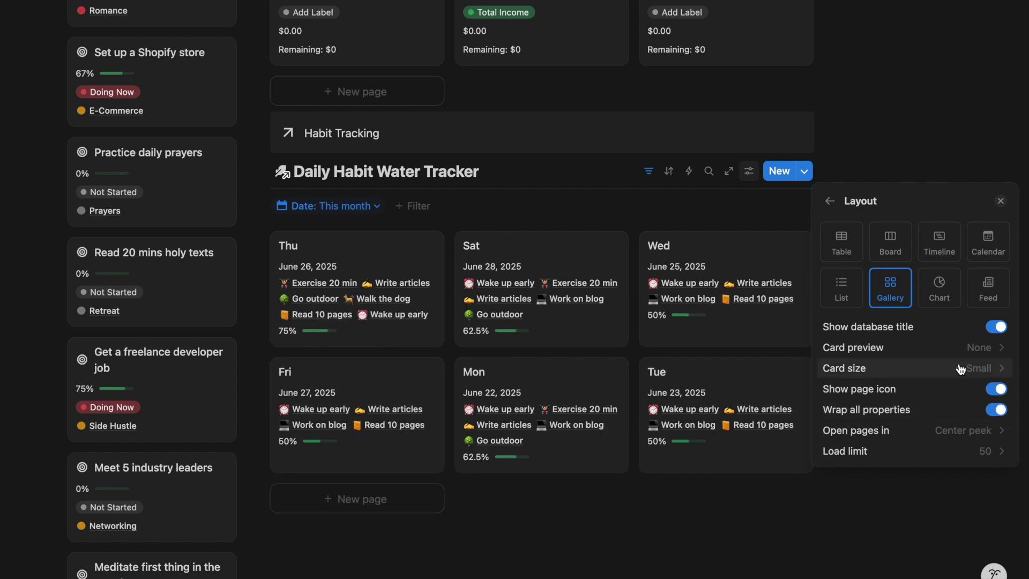
pyautogui.click(830, 201)
pyautogui.click(678, 199)
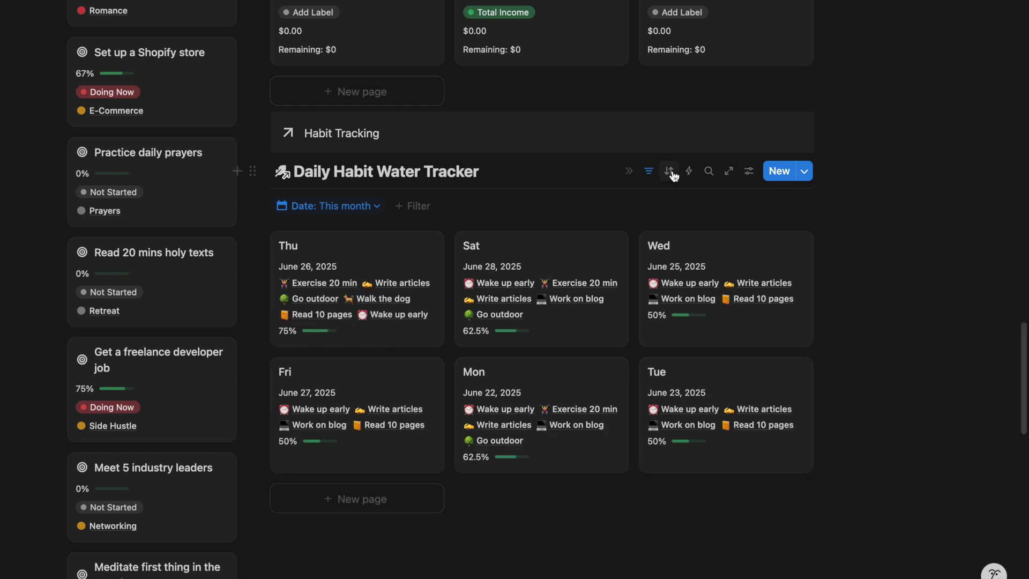
pyautogui.click(674, 175)
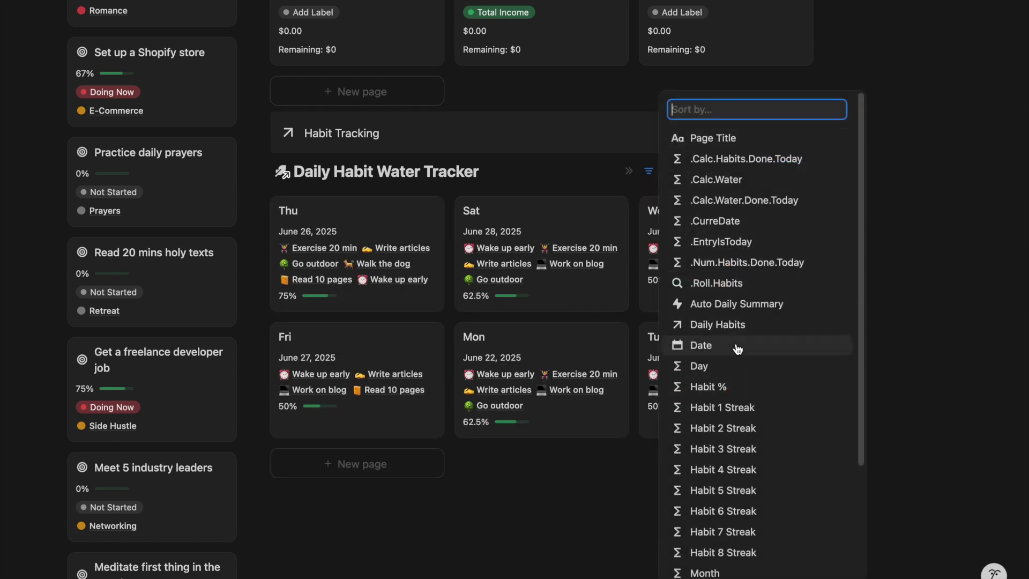
pyautogui.click(697, 345)
pyautogui.scroll(-1, 441, 221)
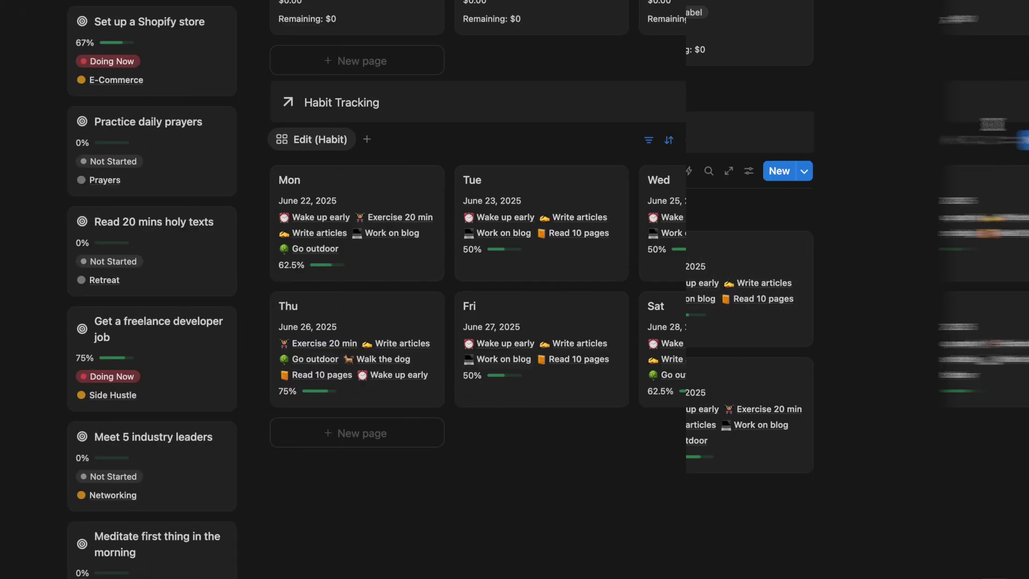
pyautogui.click(775, 141)
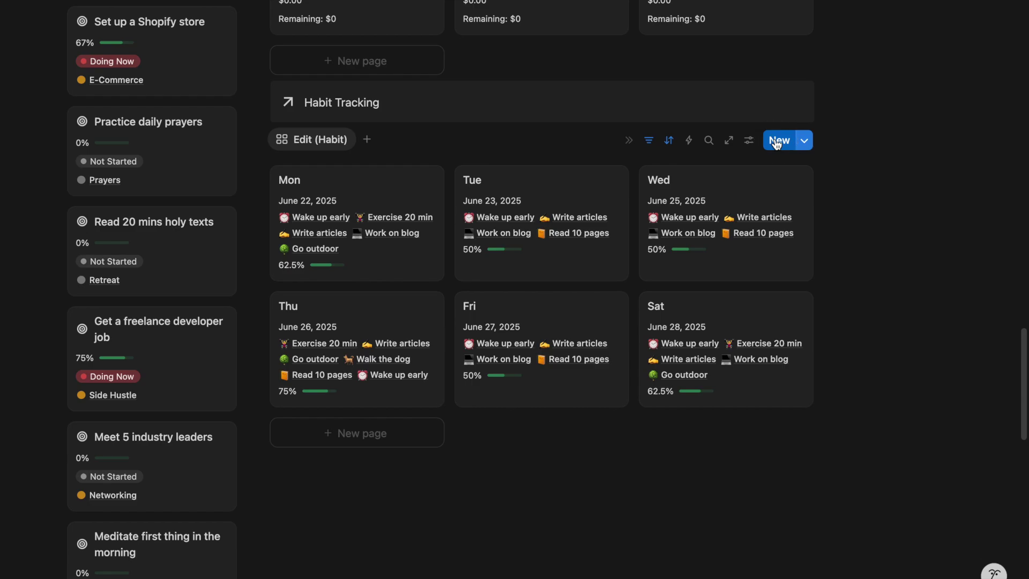
# Link Work on blog, Sleep early and Read 10 pages to the new Mon entry
pyautogui.click(450, 239)
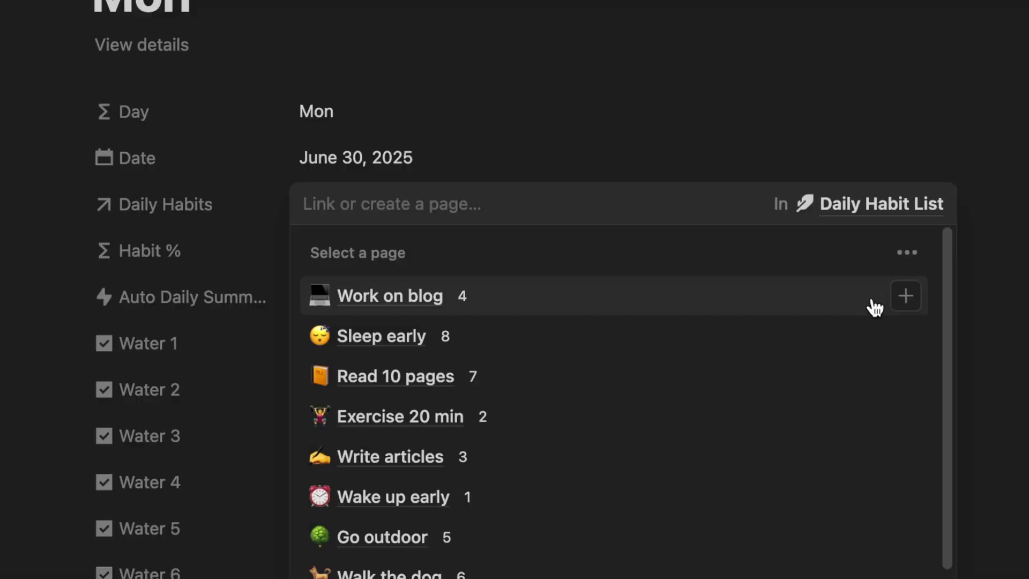
pyautogui.click(731, 292)
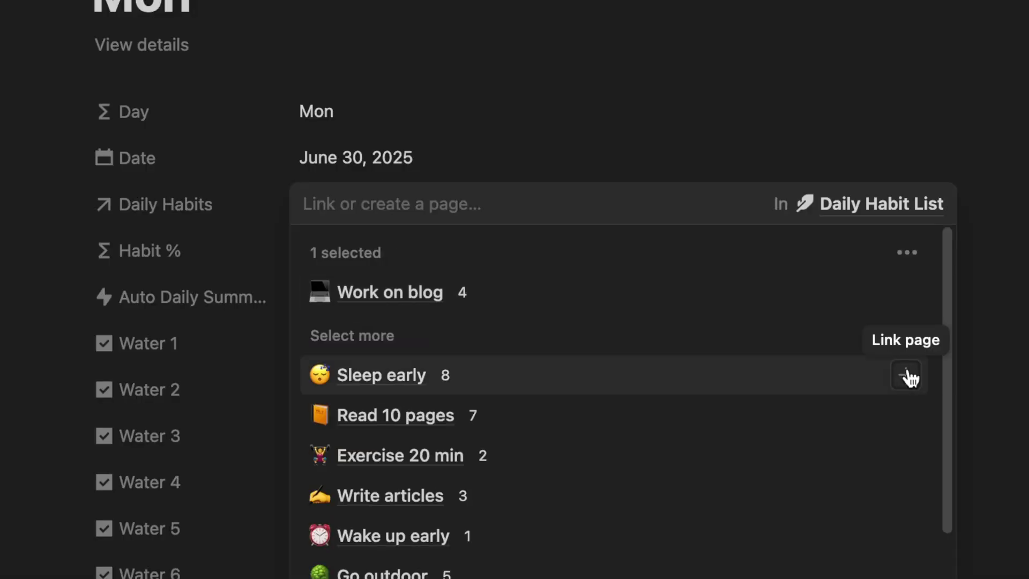
pyautogui.click(910, 378)
pyautogui.click(912, 408)
pyautogui.click(1008, 311)
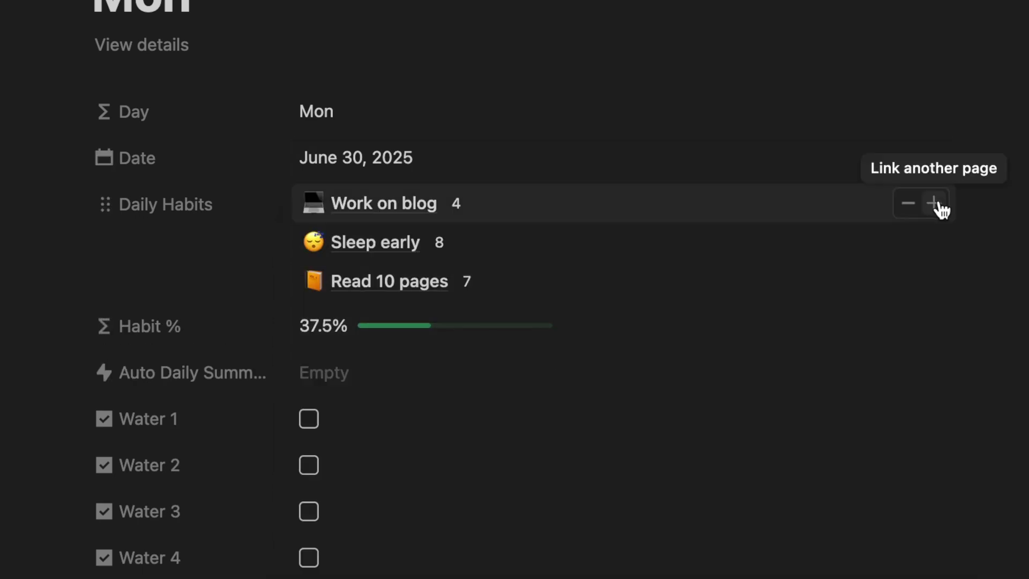
# Add Exercise 20 min, Write articles, Wake up early and Go outdoor, reaching 87.5% Habit %
pyautogui.click(937, 205)
pyautogui.click(918, 455)
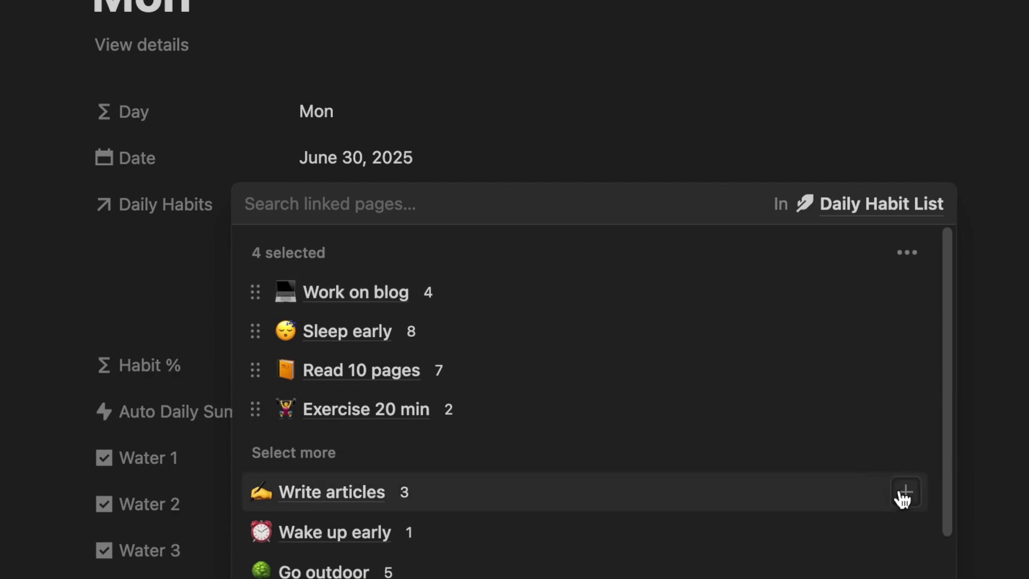
pyautogui.click(905, 493)
pyautogui.click(905, 532)
pyautogui.click(906, 566)
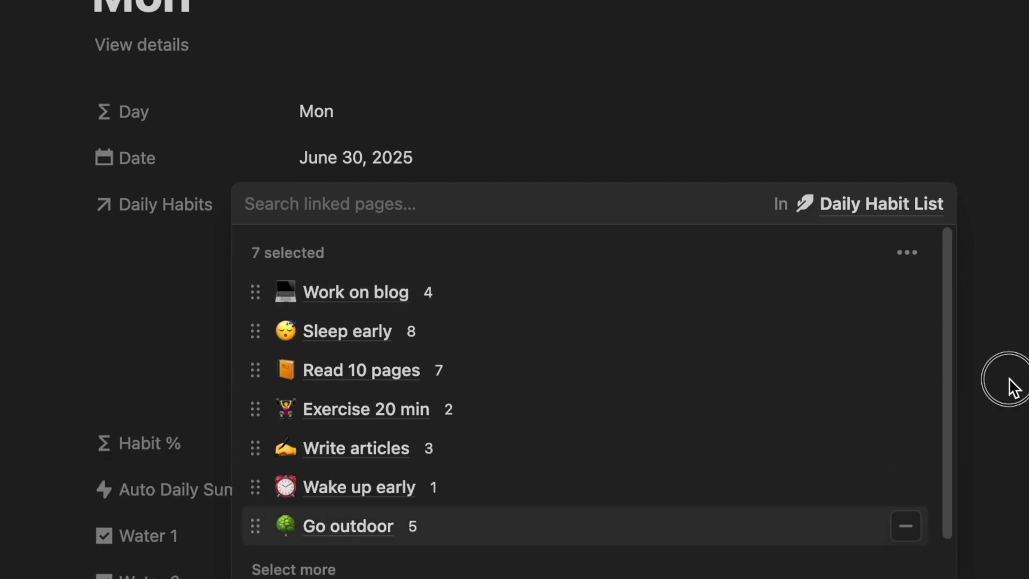
pyautogui.click(1010, 379)
pyautogui.click(959, 256)
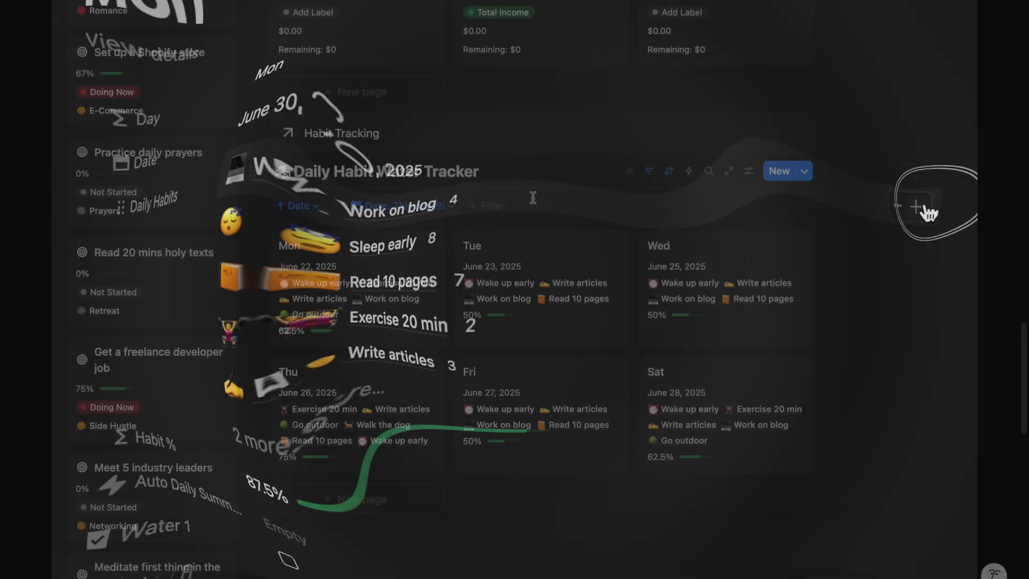
# Hide the habit tracker's title and duplicate the view with a Board layout
pyautogui.click(507, 171)
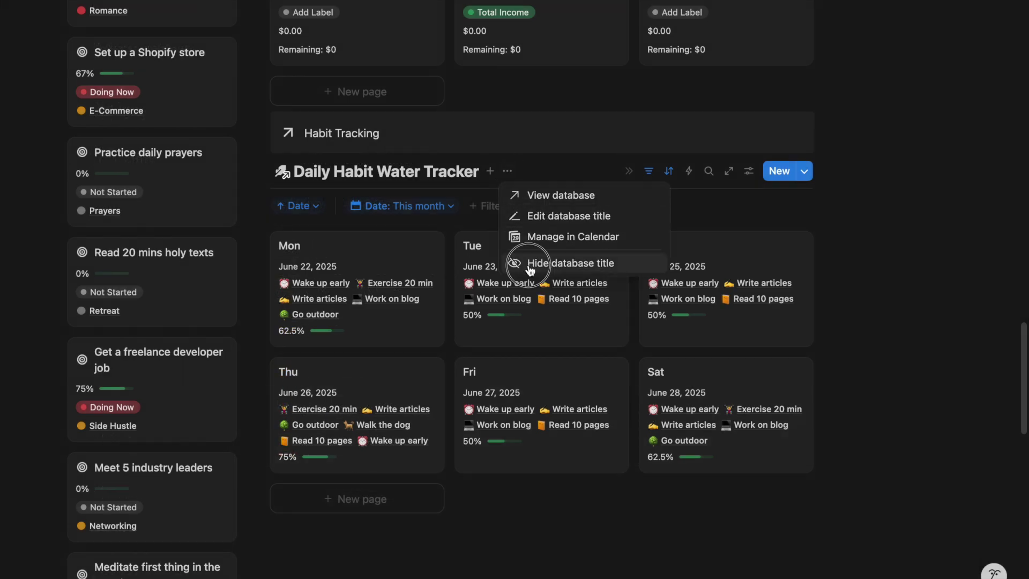
pyautogui.click(529, 266)
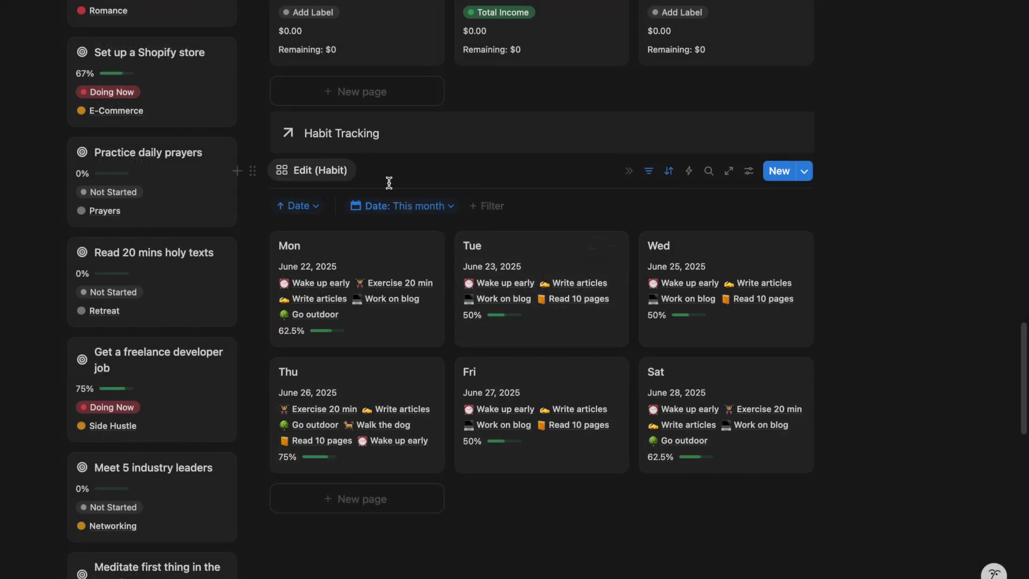
pyautogui.click(338, 311)
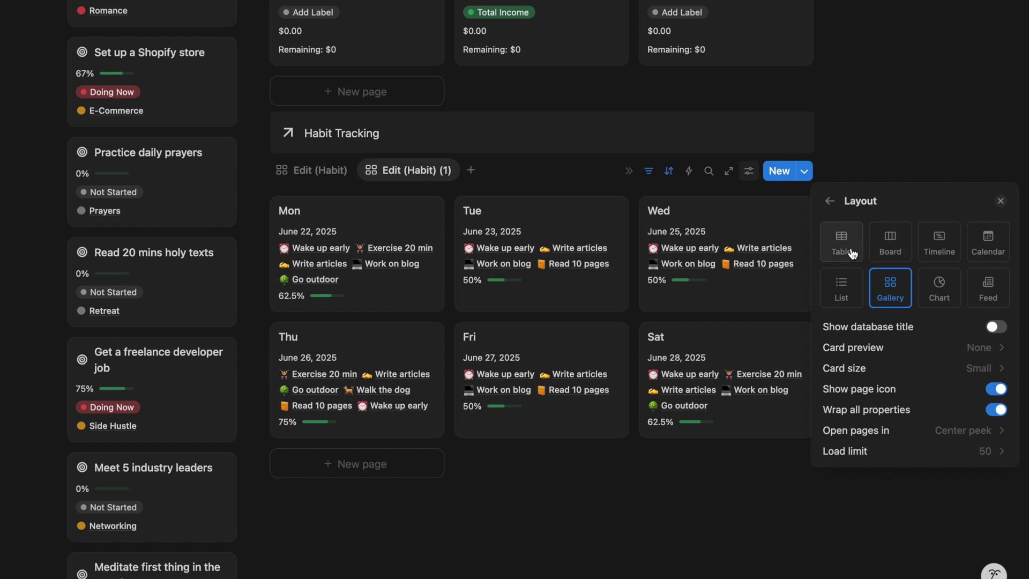
pyautogui.click(849, 251)
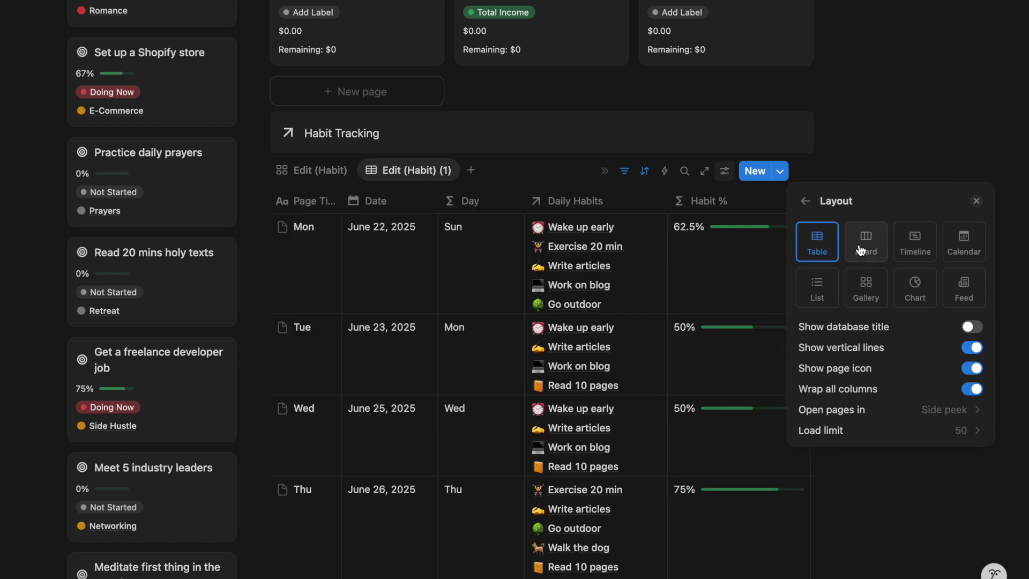
pyautogui.click(865, 248)
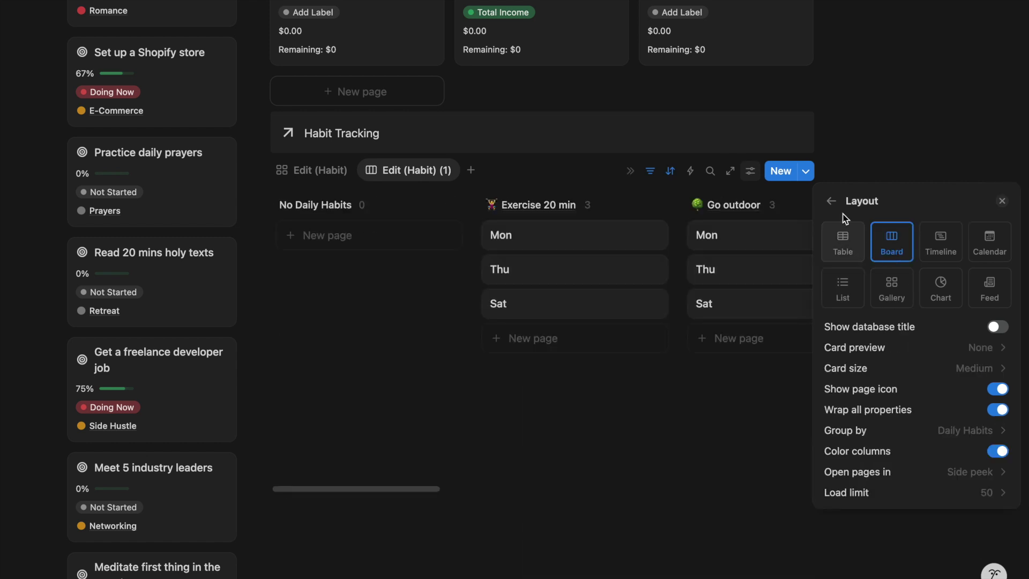
pyautogui.click(831, 200)
# Show Daily Habits, Habit % and Date on the board cards
pyautogui.click(892, 266)
pyautogui.write('habit')
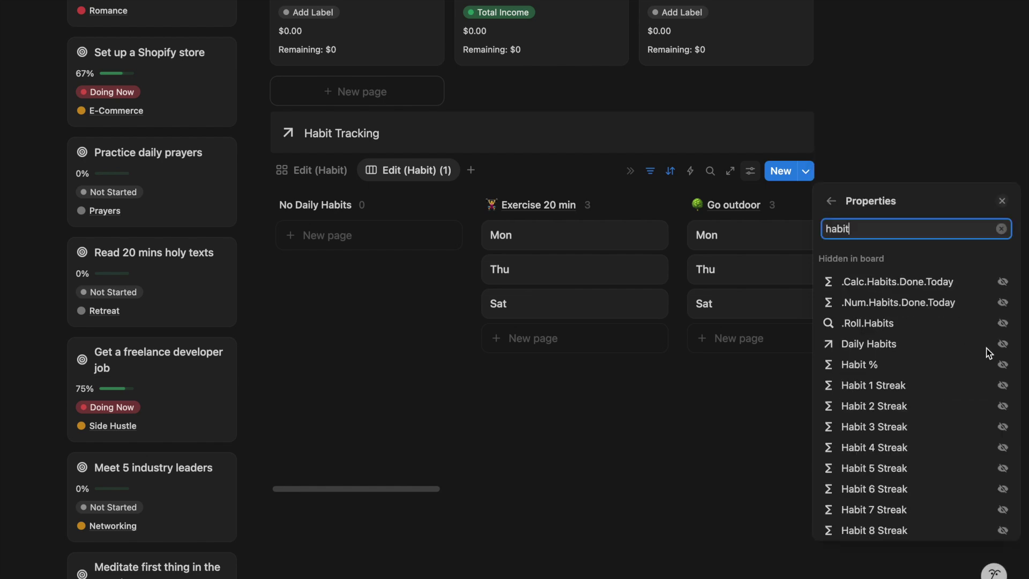
pyautogui.click(1002, 343)
pyautogui.click(1000, 395)
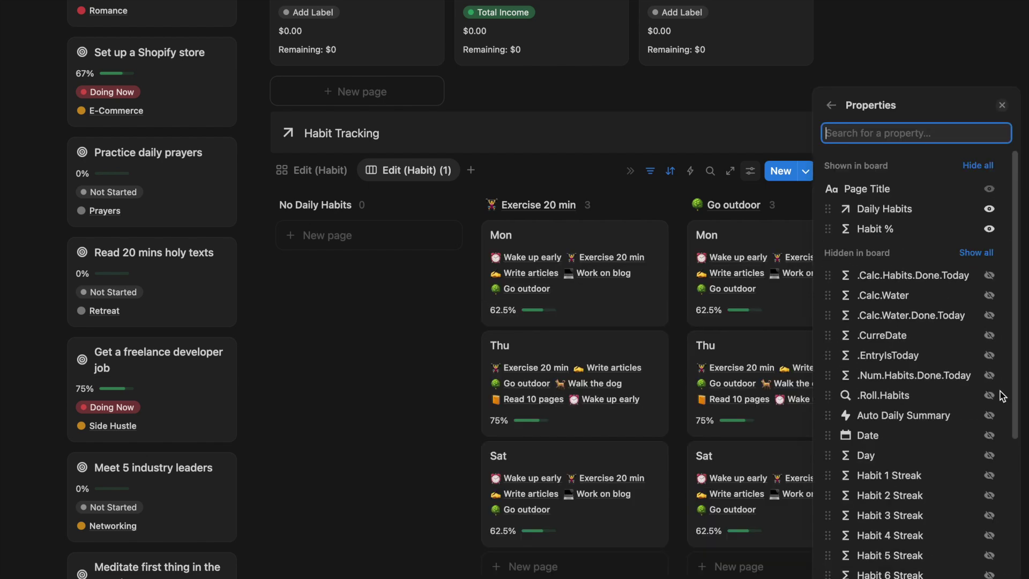
pyautogui.write('date')
pyautogui.click(1003, 302)
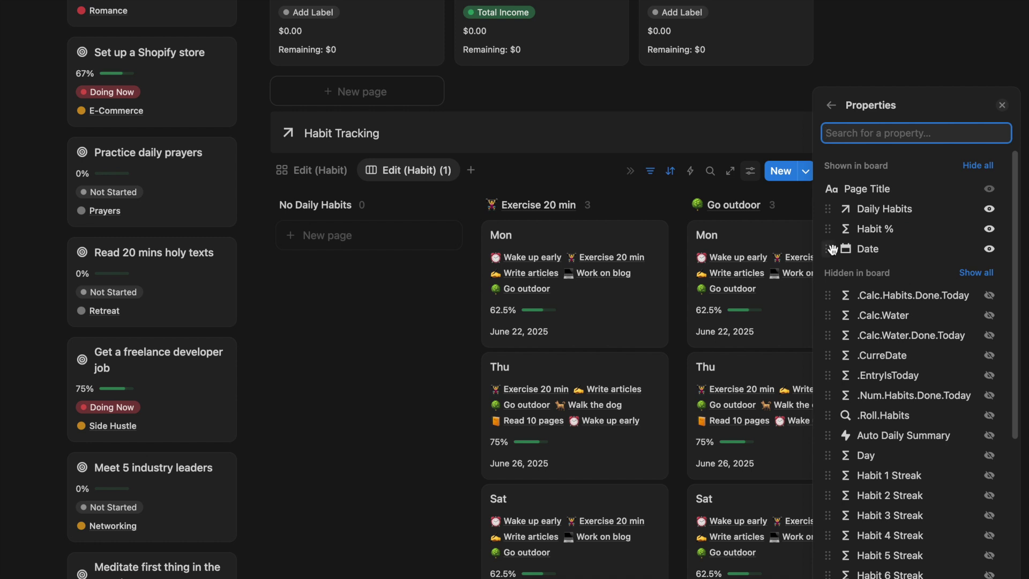
pyautogui.click(829, 105)
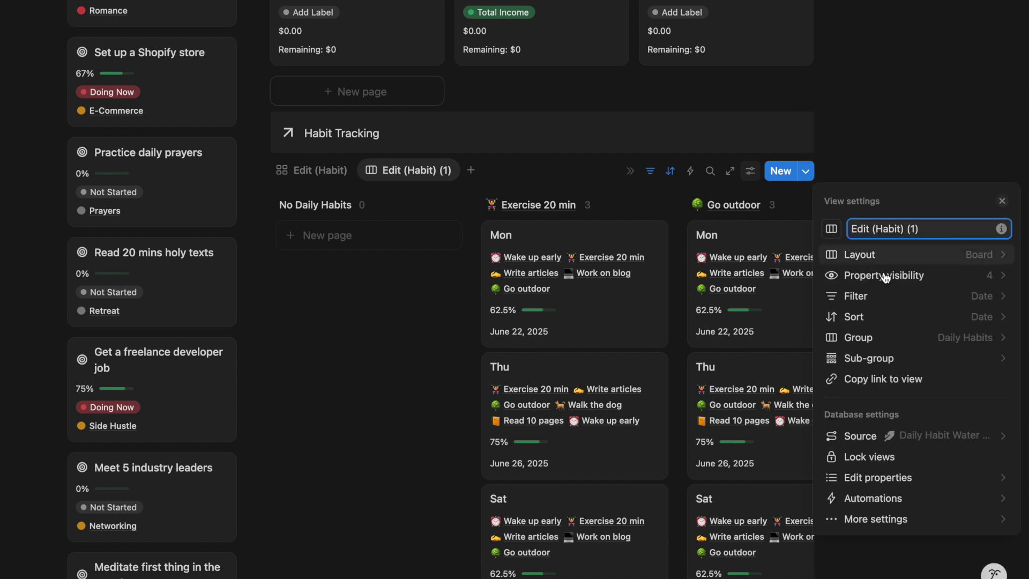
# Group the habit board's columns by Date, bucketed by Month
pyautogui.click(896, 335)
pyautogui.click(966, 246)
pyautogui.click(966, 245)
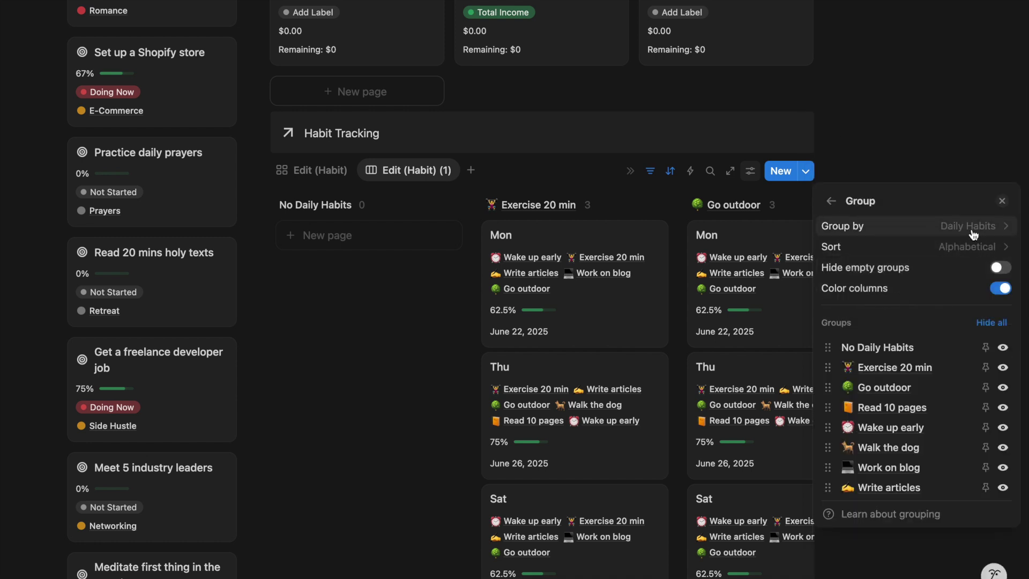
pyautogui.click(967, 227)
pyautogui.click(927, 329)
pyautogui.click(970, 247)
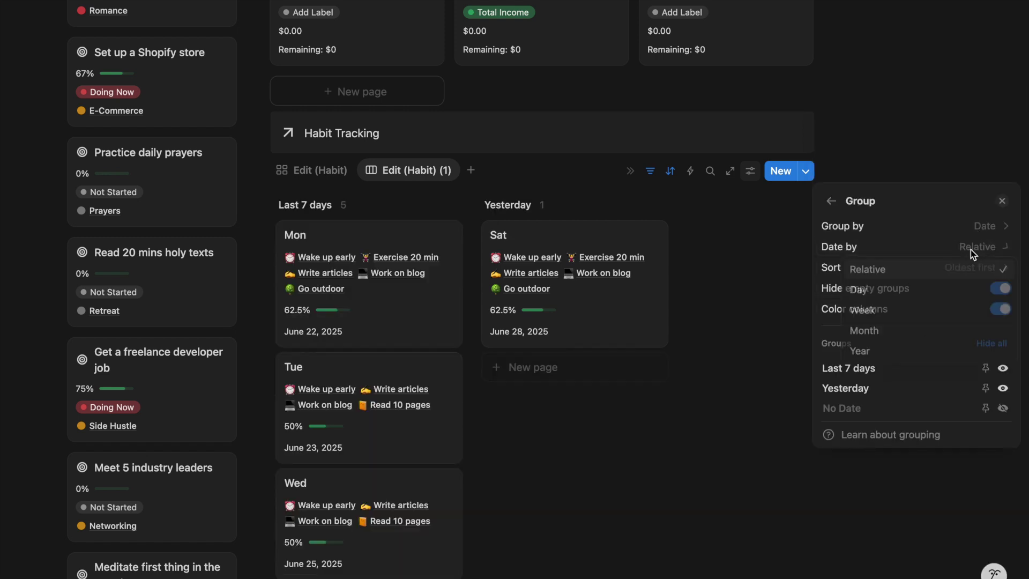
pyautogui.click(932, 310)
pyautogui.click(967, 247)
pyautogui.click(917, 330)
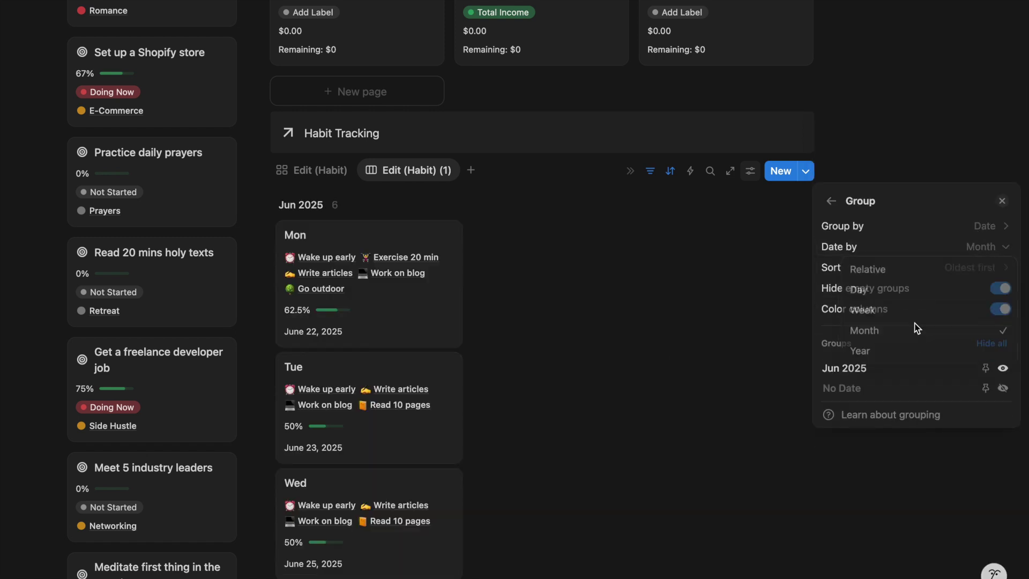
pyautogui.click(650, 171)
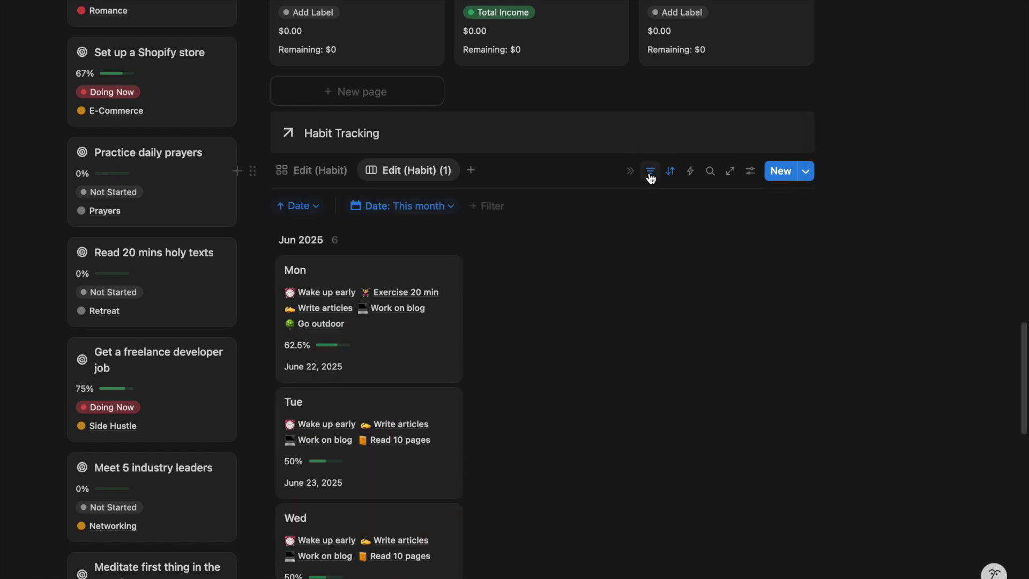
# Delete the 'Date: This month' filter so every month appears
pyautogui.click(446, 206)
pyautogui.click(507, 228)
pyautogui.click(544, 233)
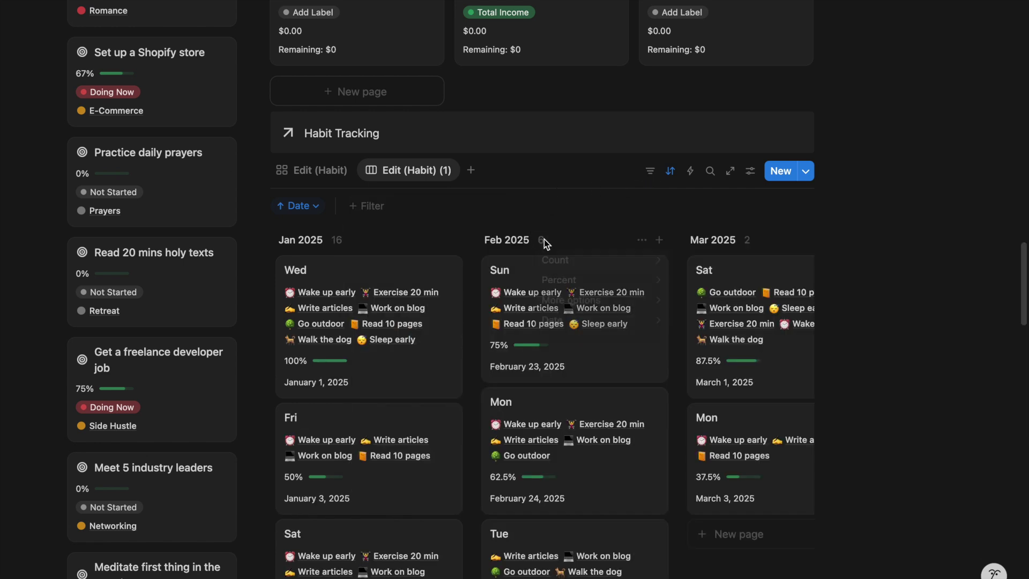
# Show the Average of Habit % on each month column, e.g. Jan 2025 at 67.188%
pyautogui.moveTo(620, 302)
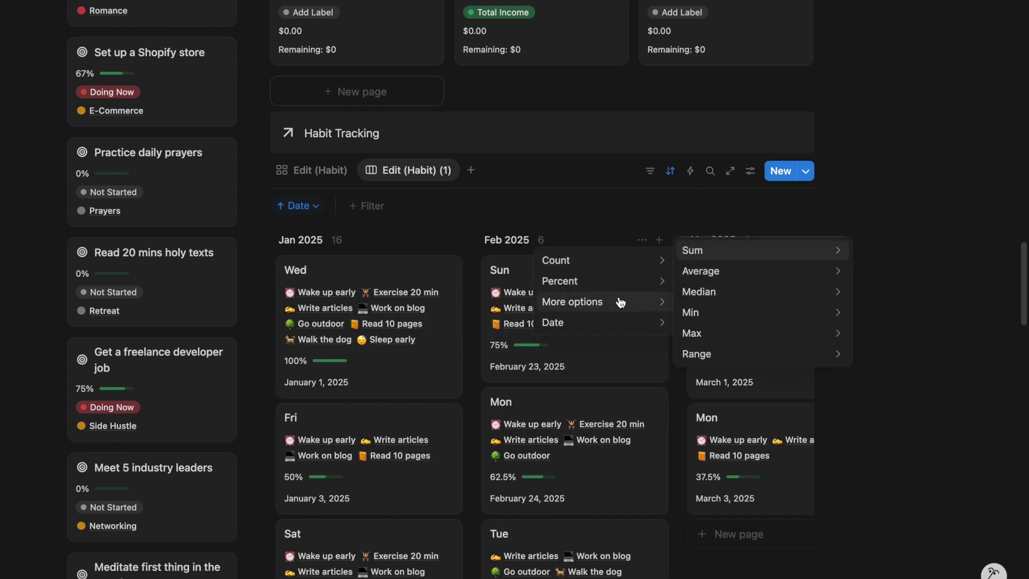
pyautogui.moveTo(774, 271)
pyautogui.click(863, 322)
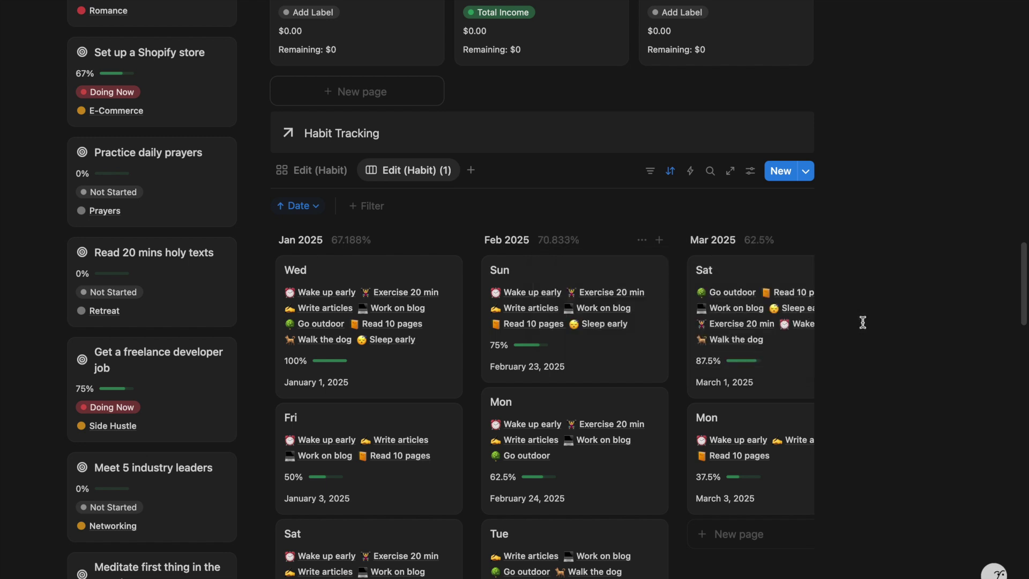
pyautogui.scroll(-1, 597, 362)
pyautogui.hscroll(10, 597, 363)
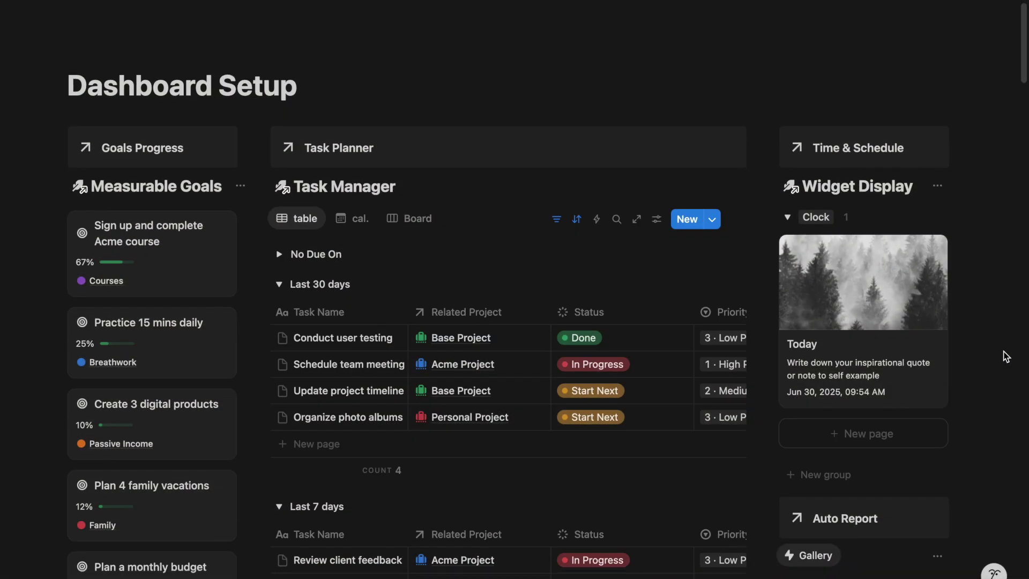
pyautogui.scroll(-1, 1006, 357)
pyautogui.scroll(-1, 1006, 356)
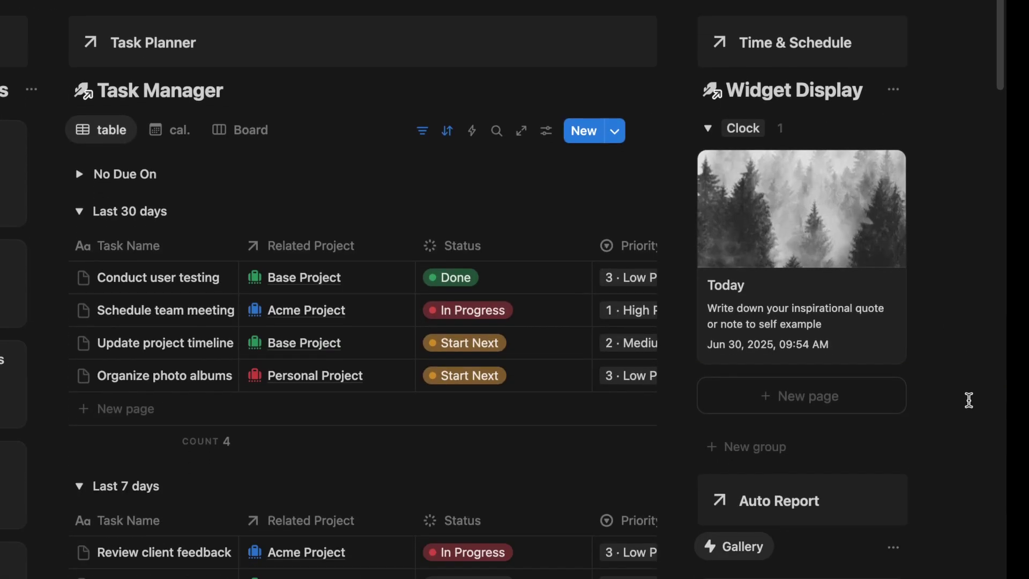
pyautogui.scroll(-6, 969, 400)
pyautogui.click(849, 167)
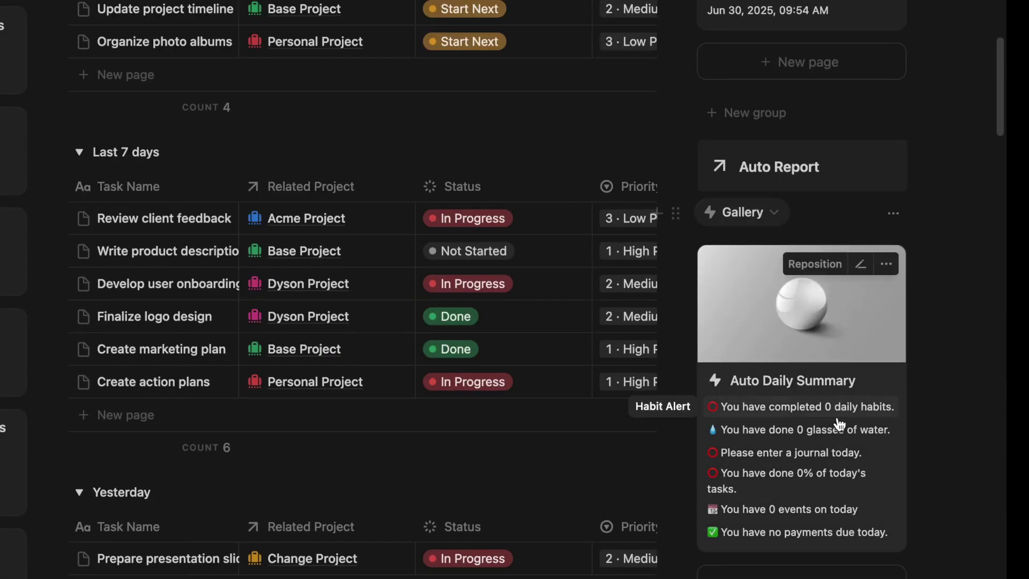
pyautogui.scroll(-12, 973, 418)
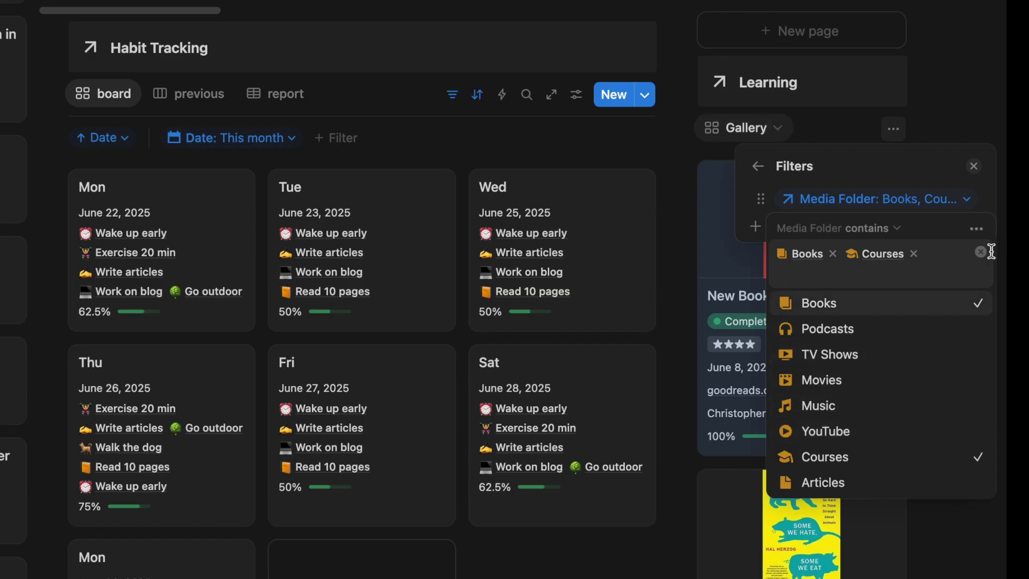
pyautogui.click(975, 166)
pyautogui.scroll(-15, 930, 327)
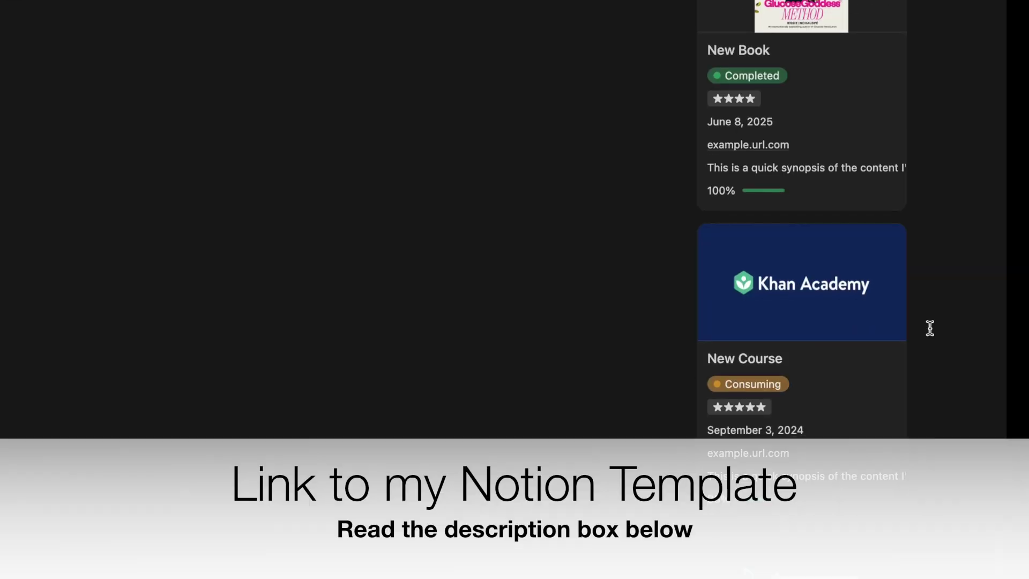